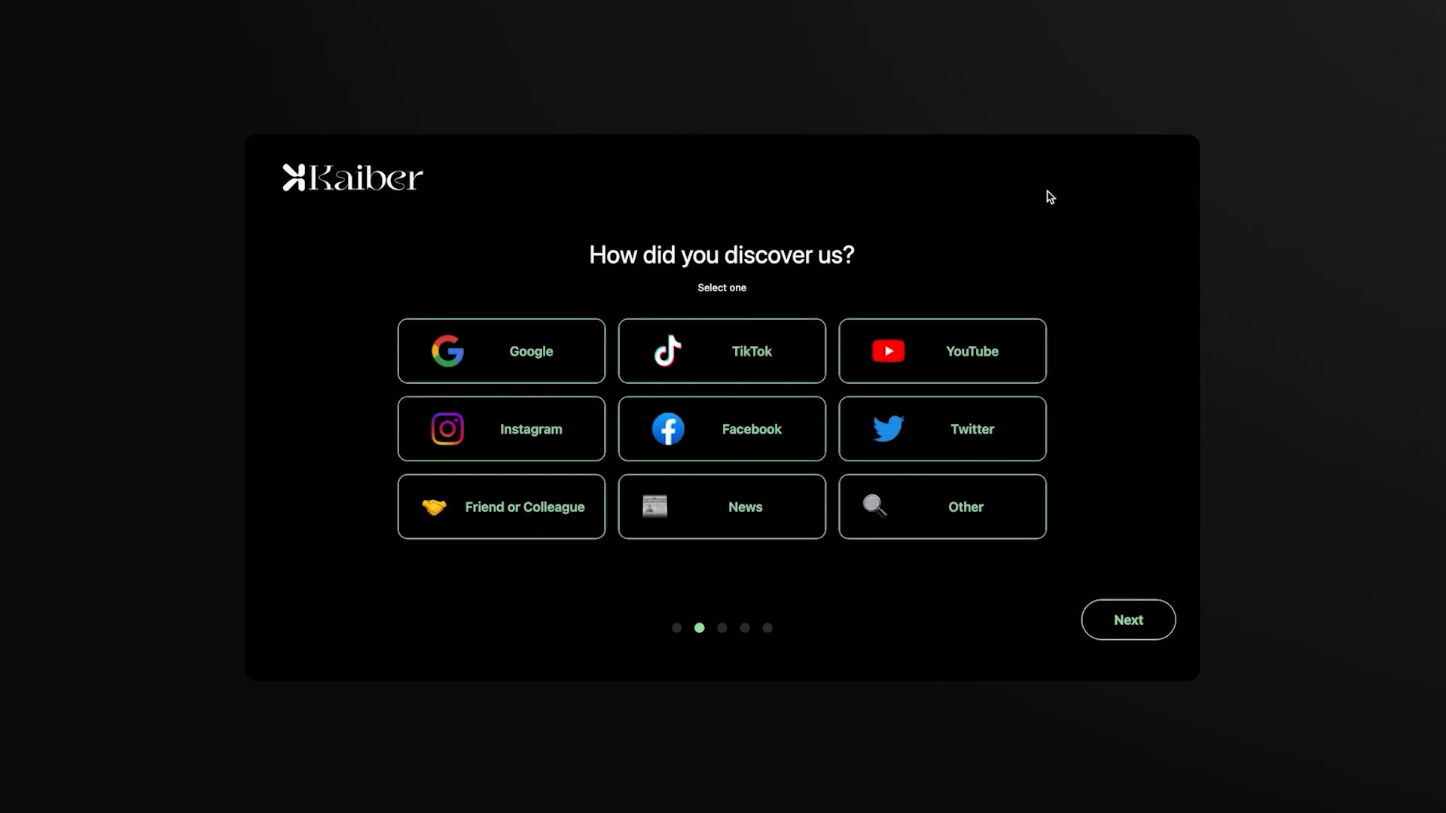
# Answer the discovery question with YouTube and continue the onboarding
pyautogui.click(920, 357)
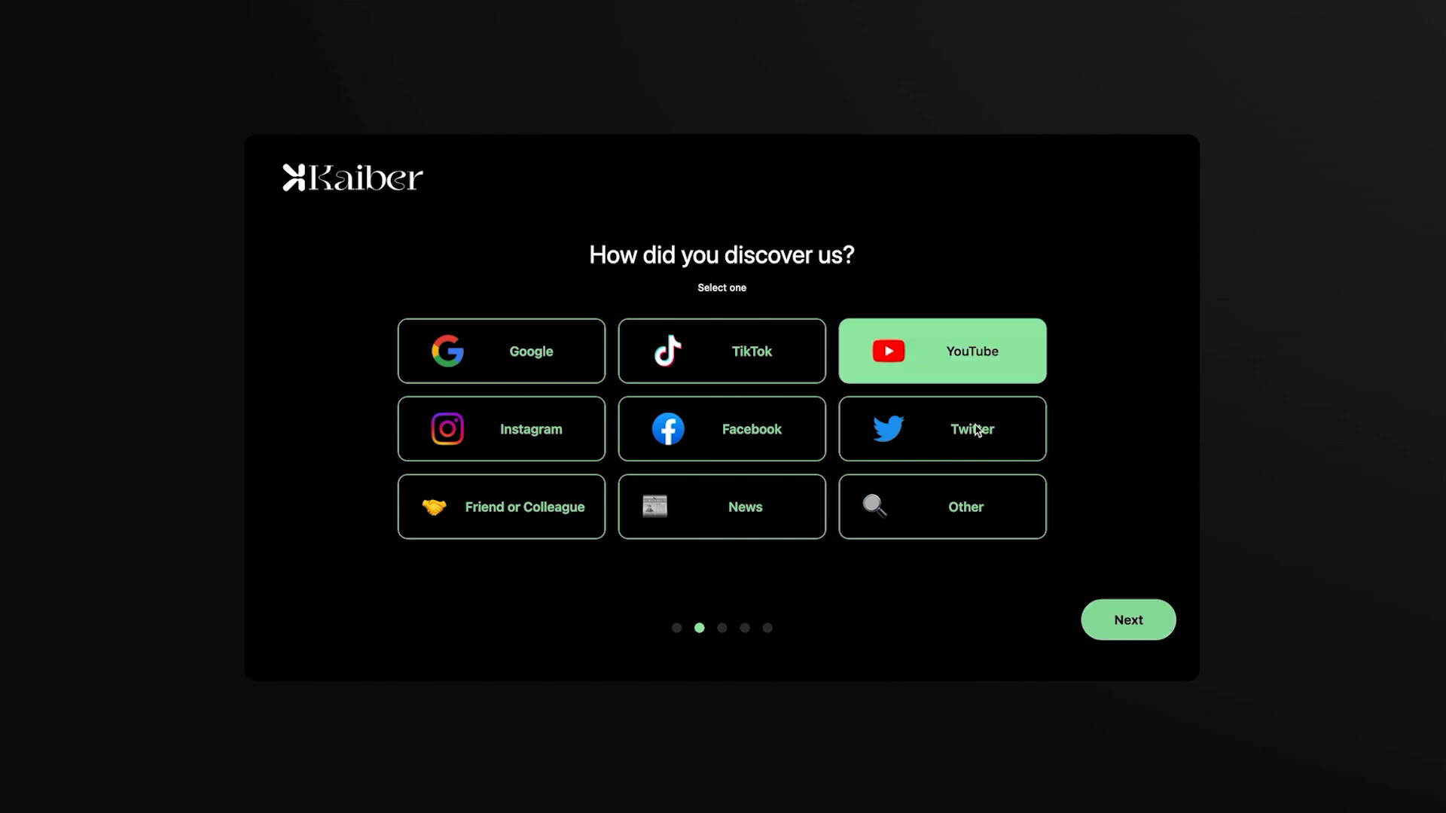
pyautogui.click(1122, 623)
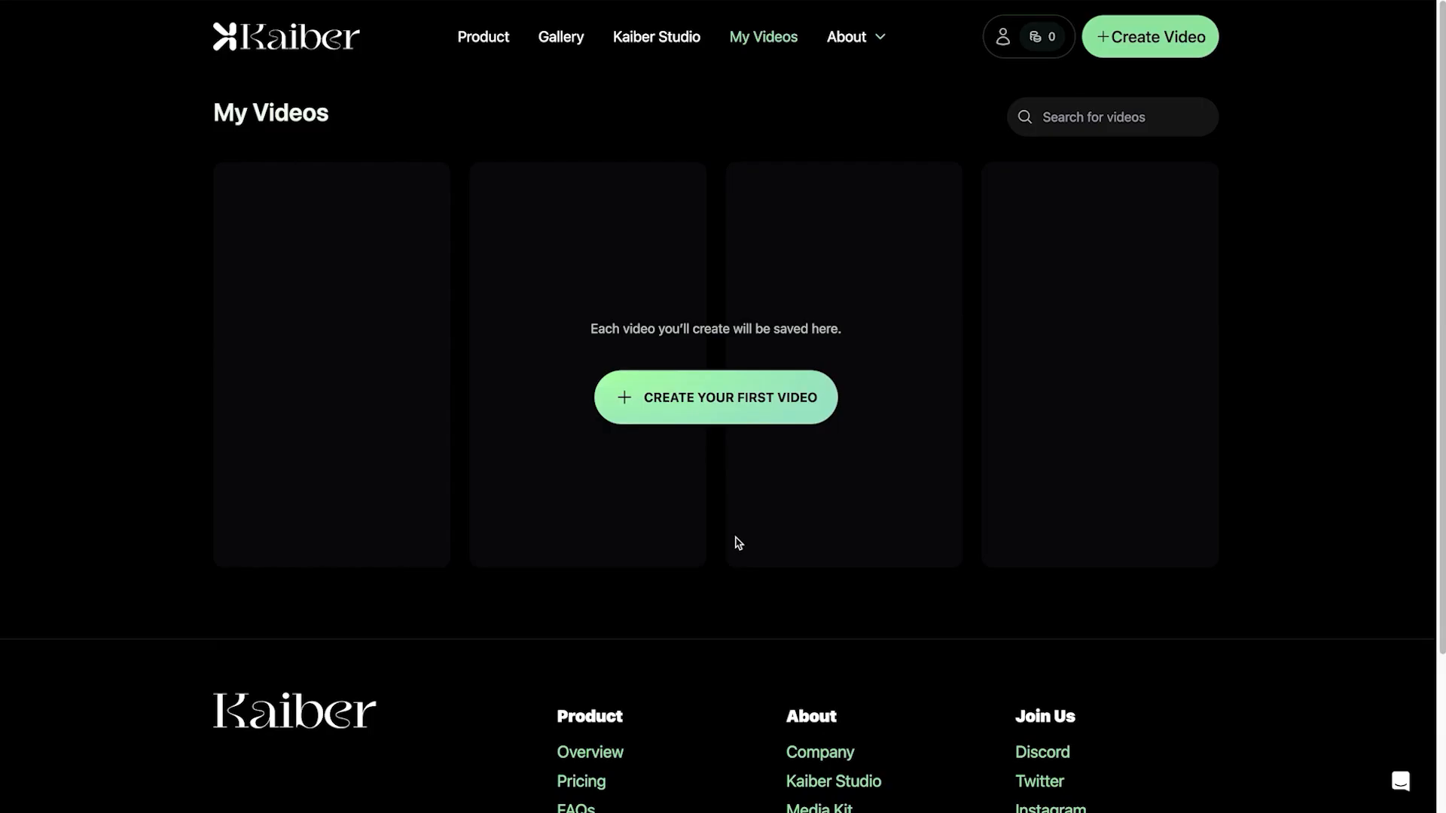
# Begin creating the first video, start the 7-day free trial and proceed to the video creation page
pyautogui.click(696, 419)
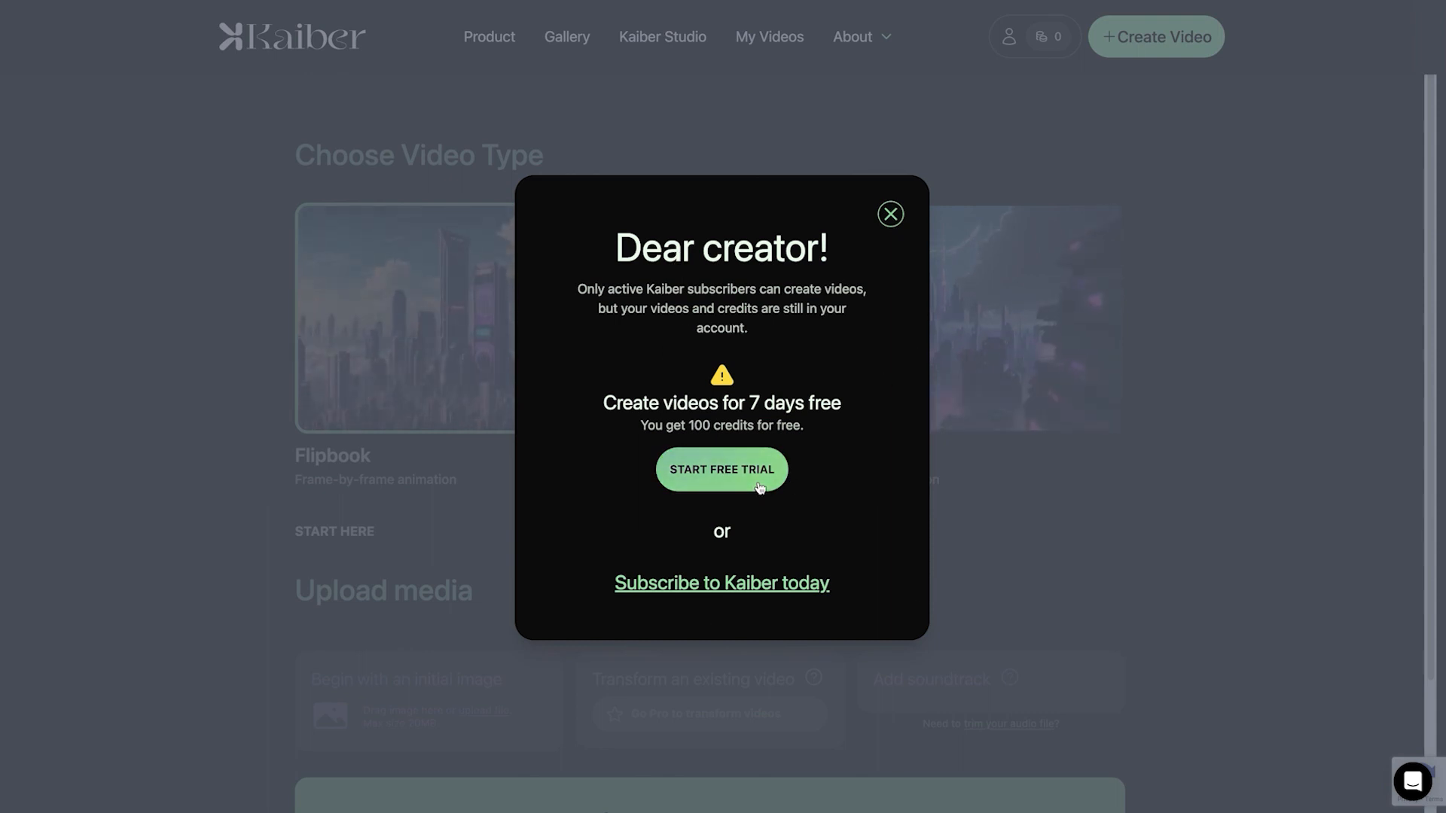
pyautogui.click(736, 471)
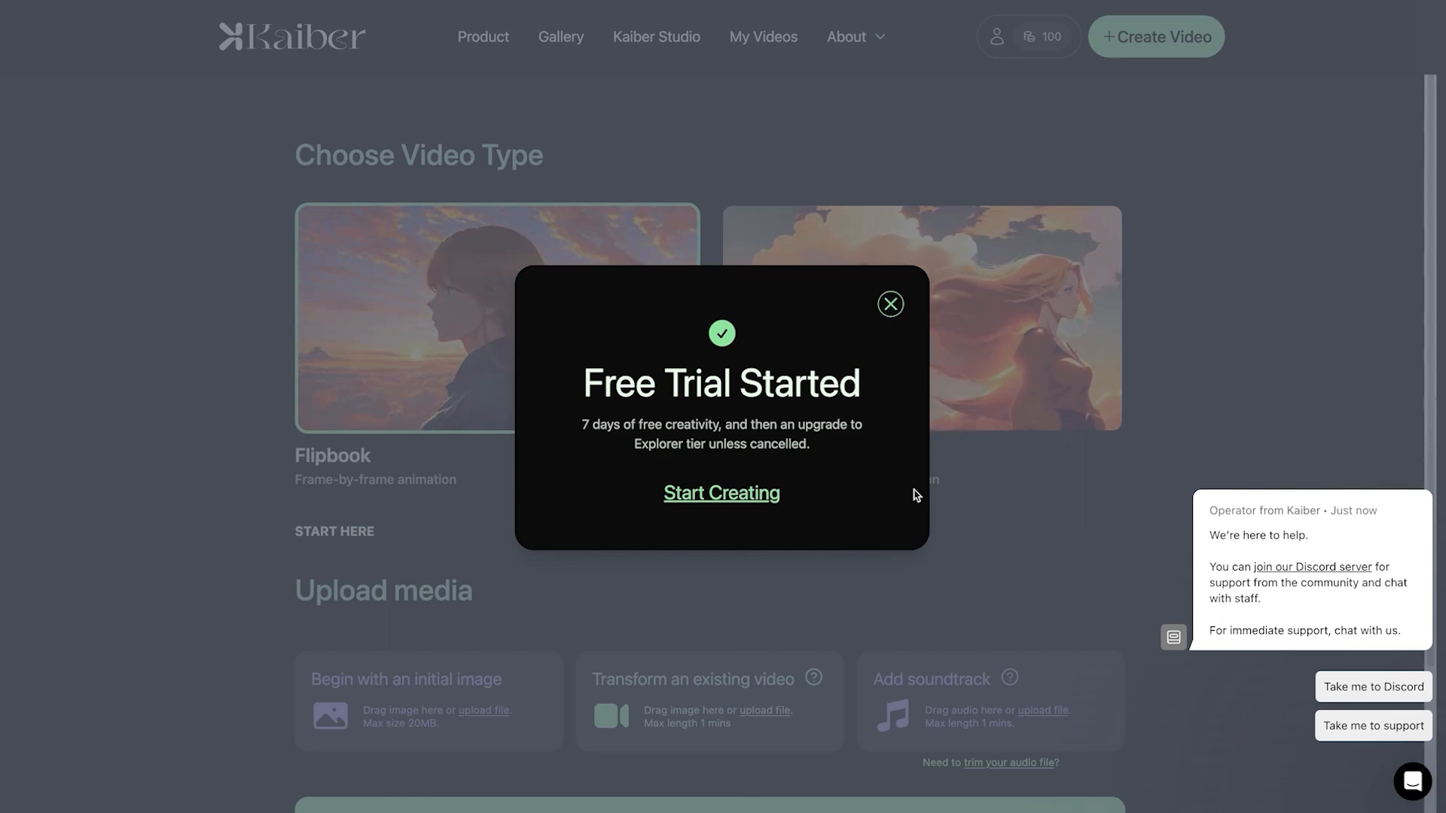
pyautogui.click(744, 494)
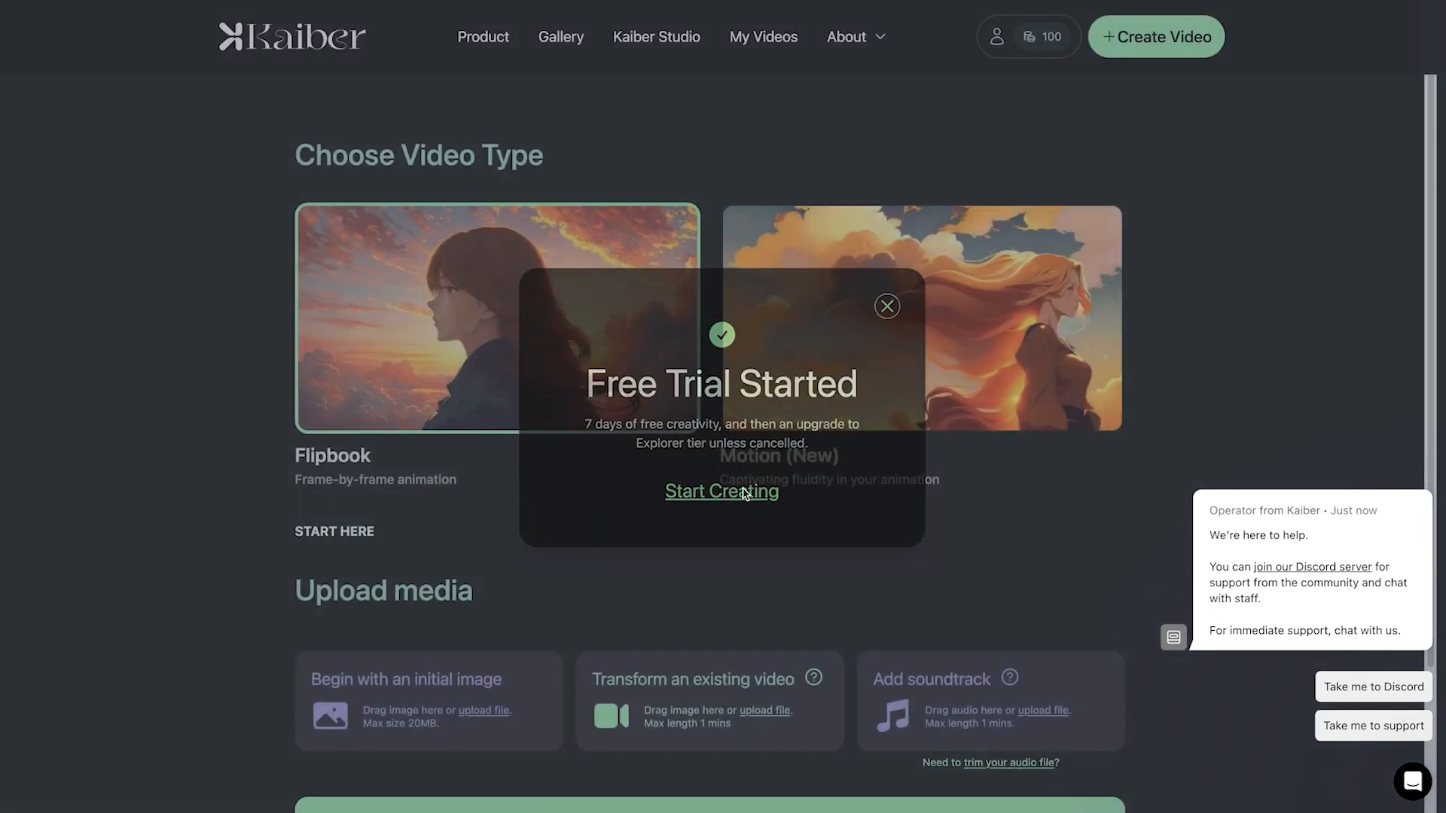
# Start a Flipbook video from a written prompt without media, with the subject "A carpenter working on wood"
pyautogui.scroll(-2, 665, 620)
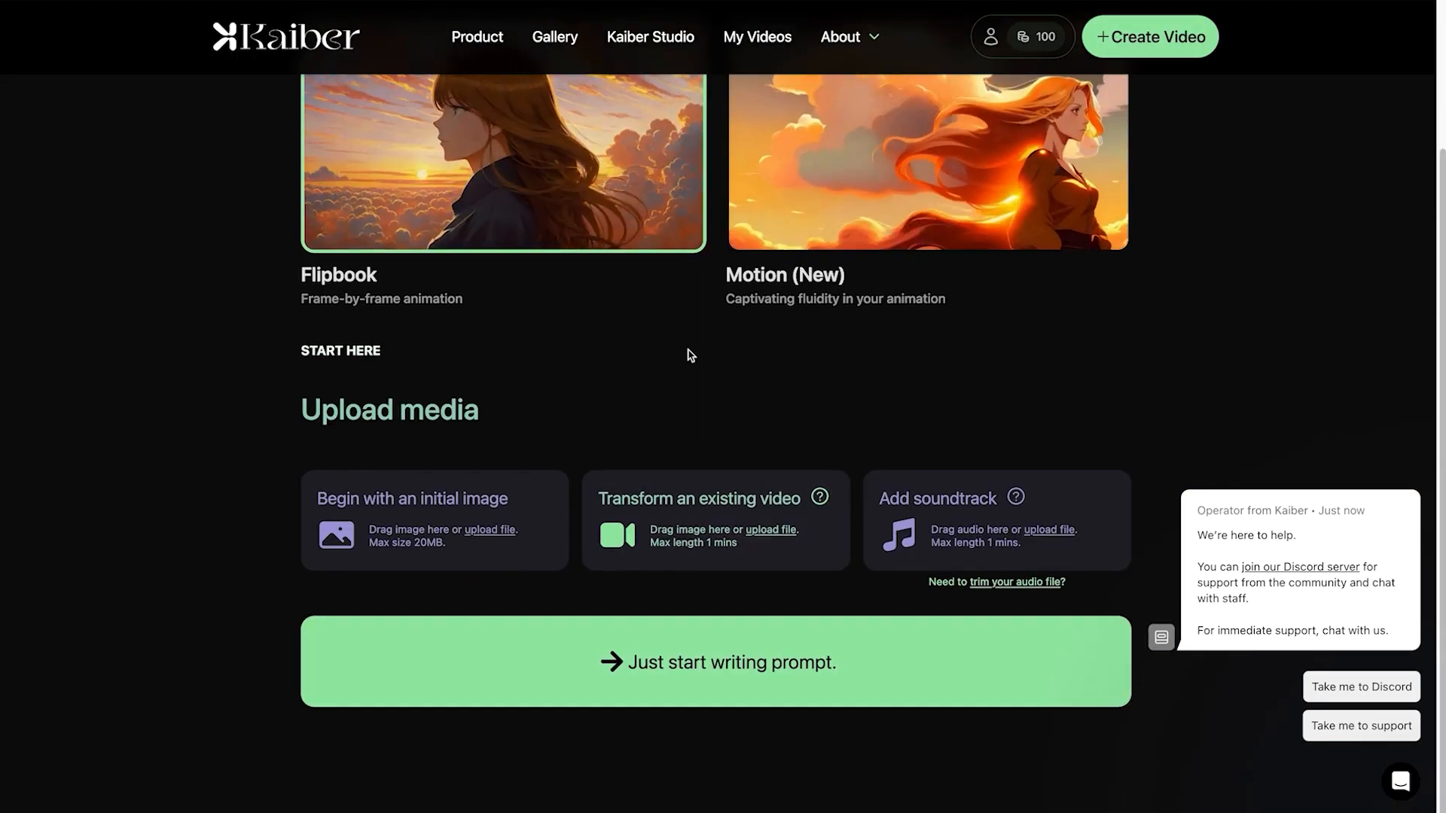
pyautogui.scroll(2, 777, 595)
pyautogui.scroll(-3, 778, 595)
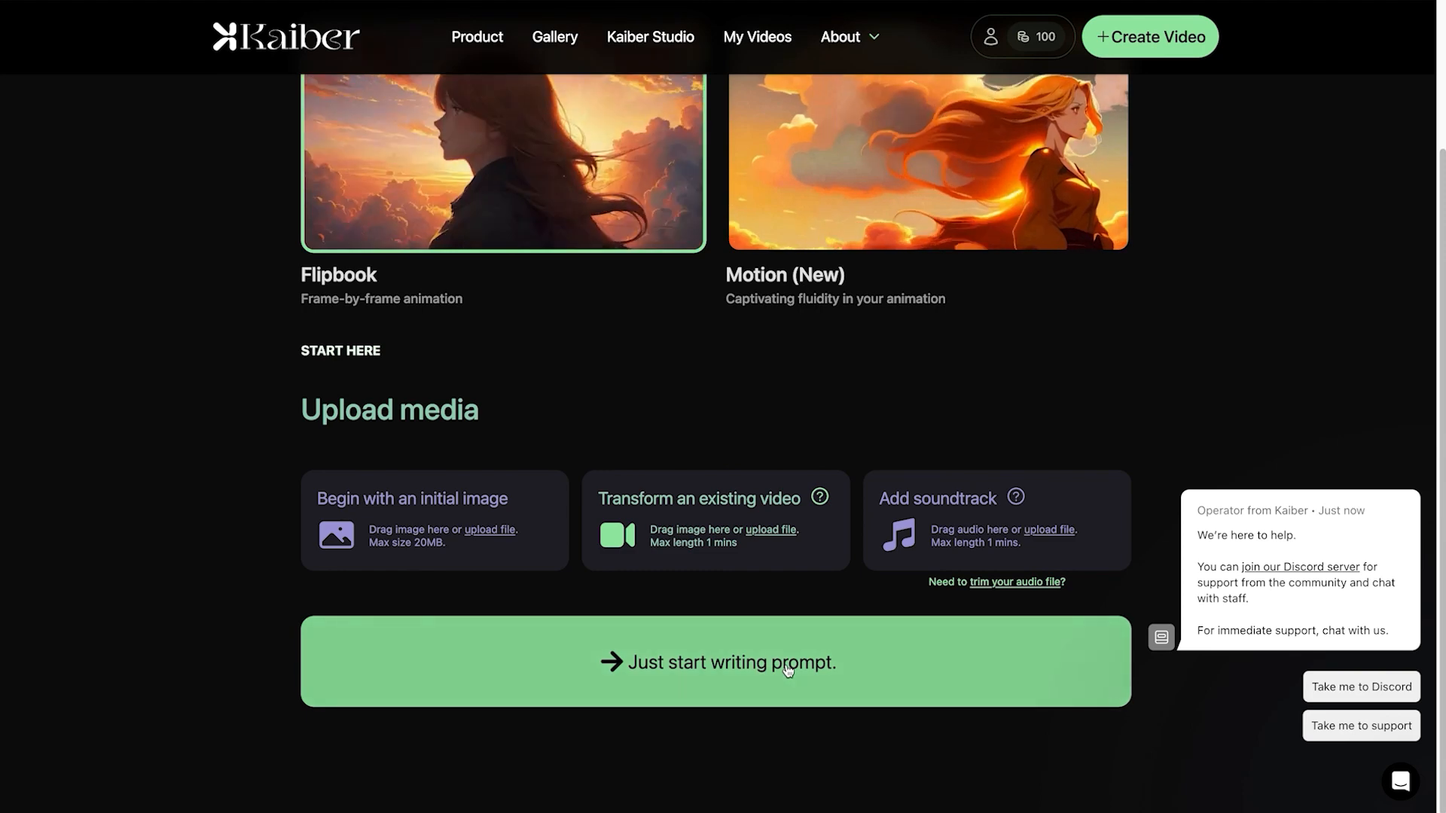
pyautogui.click(759, 625)
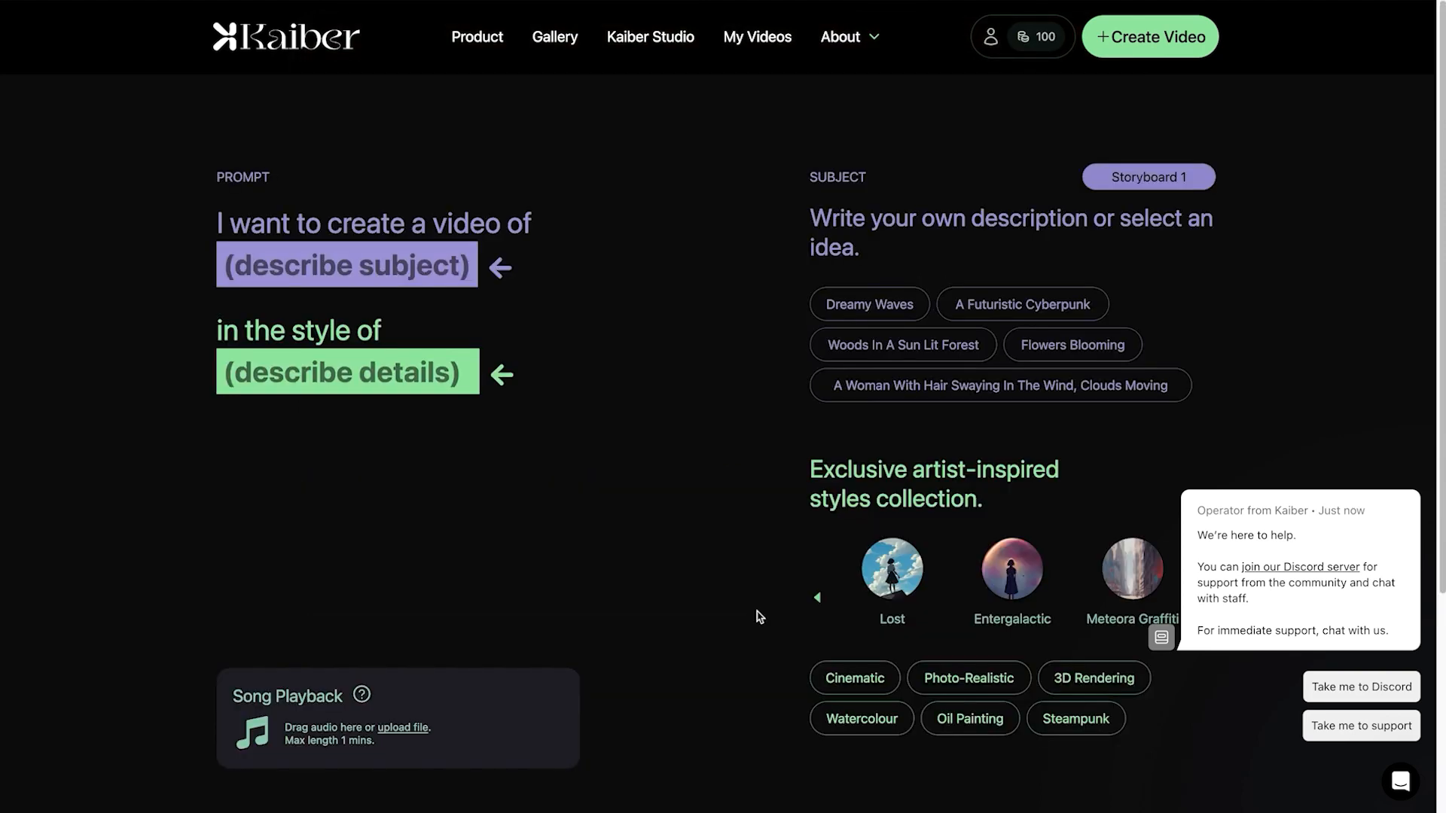
pyautogui.click(399, 264)
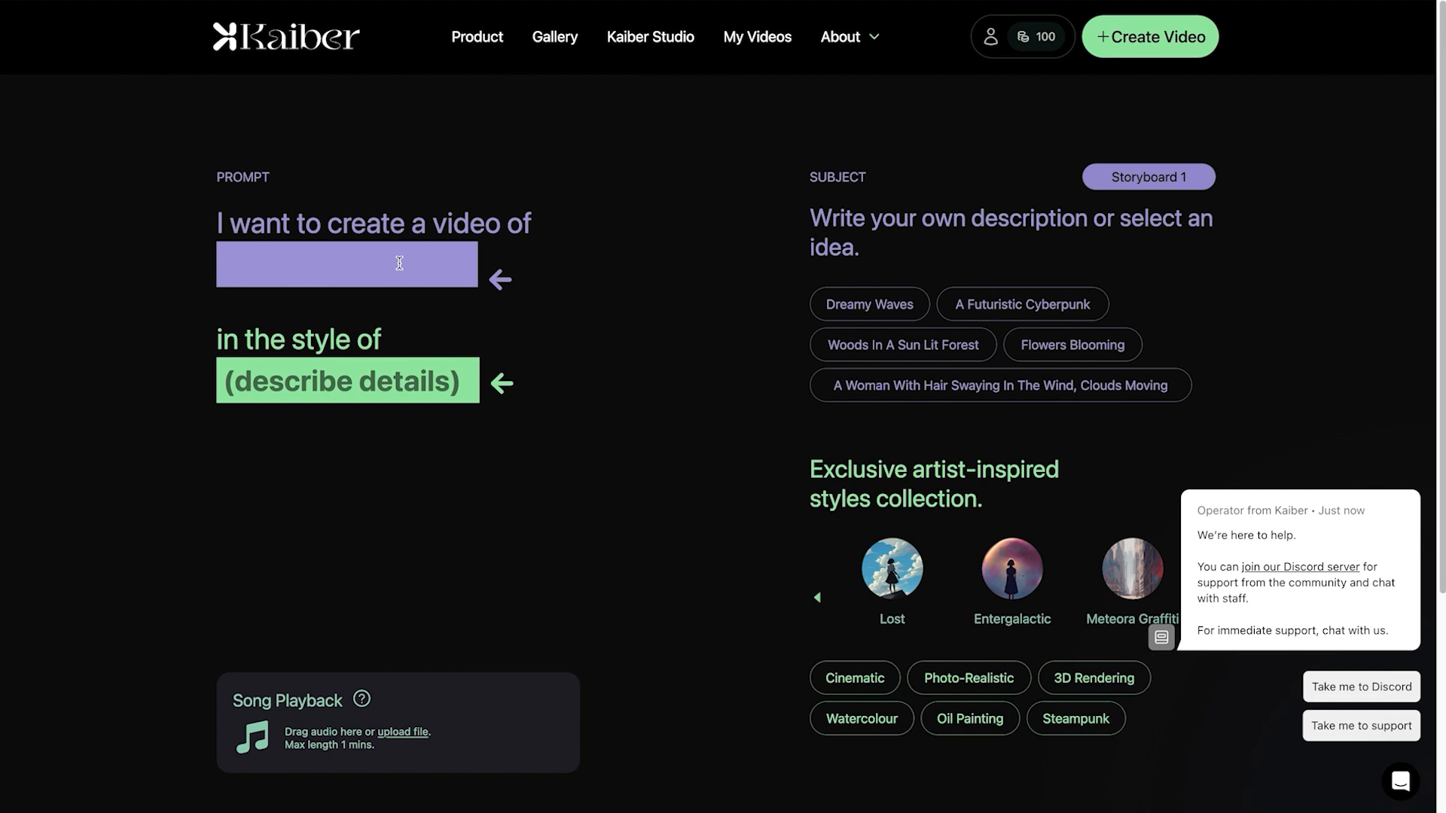
pyautogui.write('A carpenter working on wood')
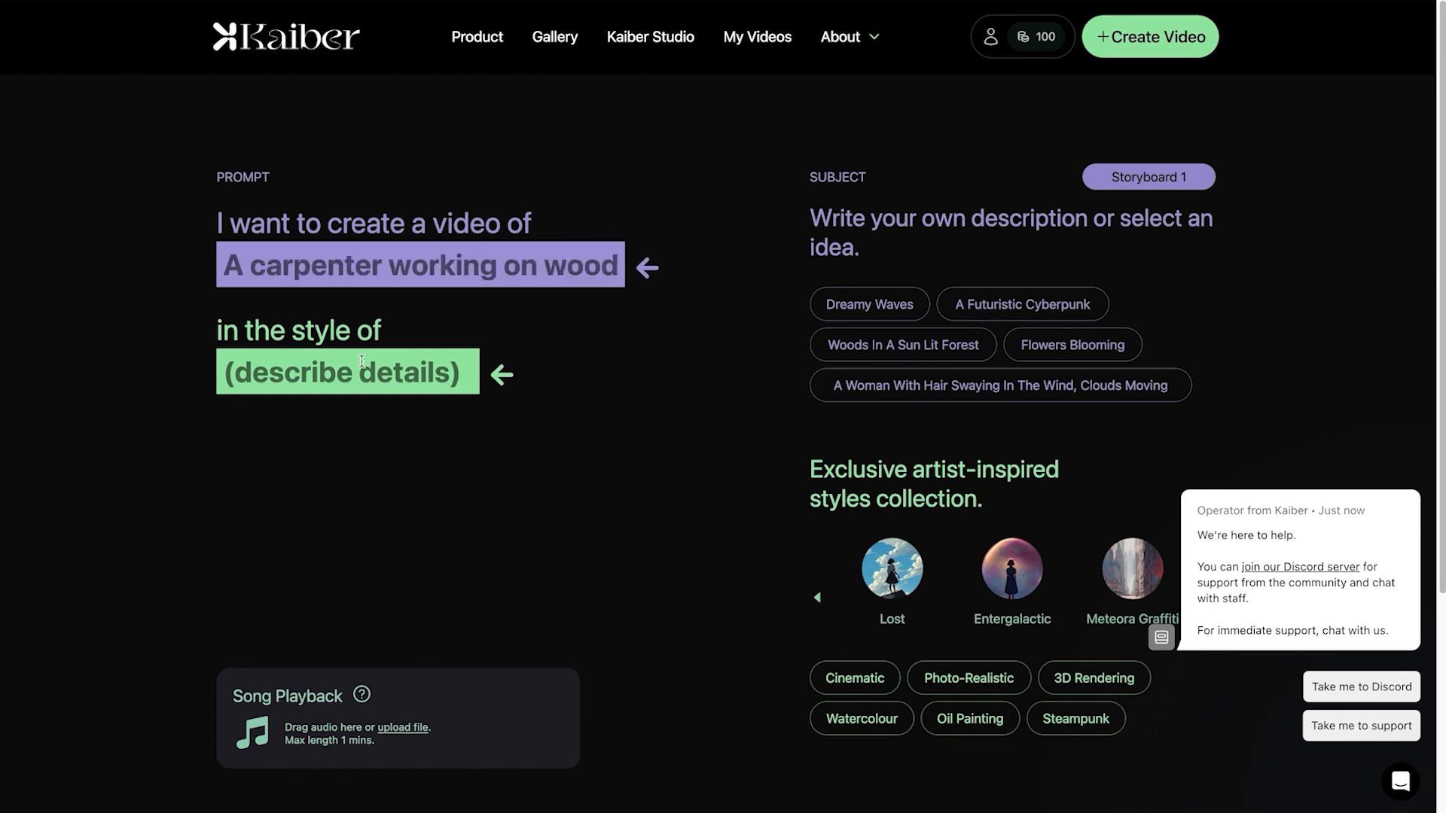
# Describe the video's style as "wes anderson"
pyautogui.click(360, 362)
pyautogui.click(395, 377)
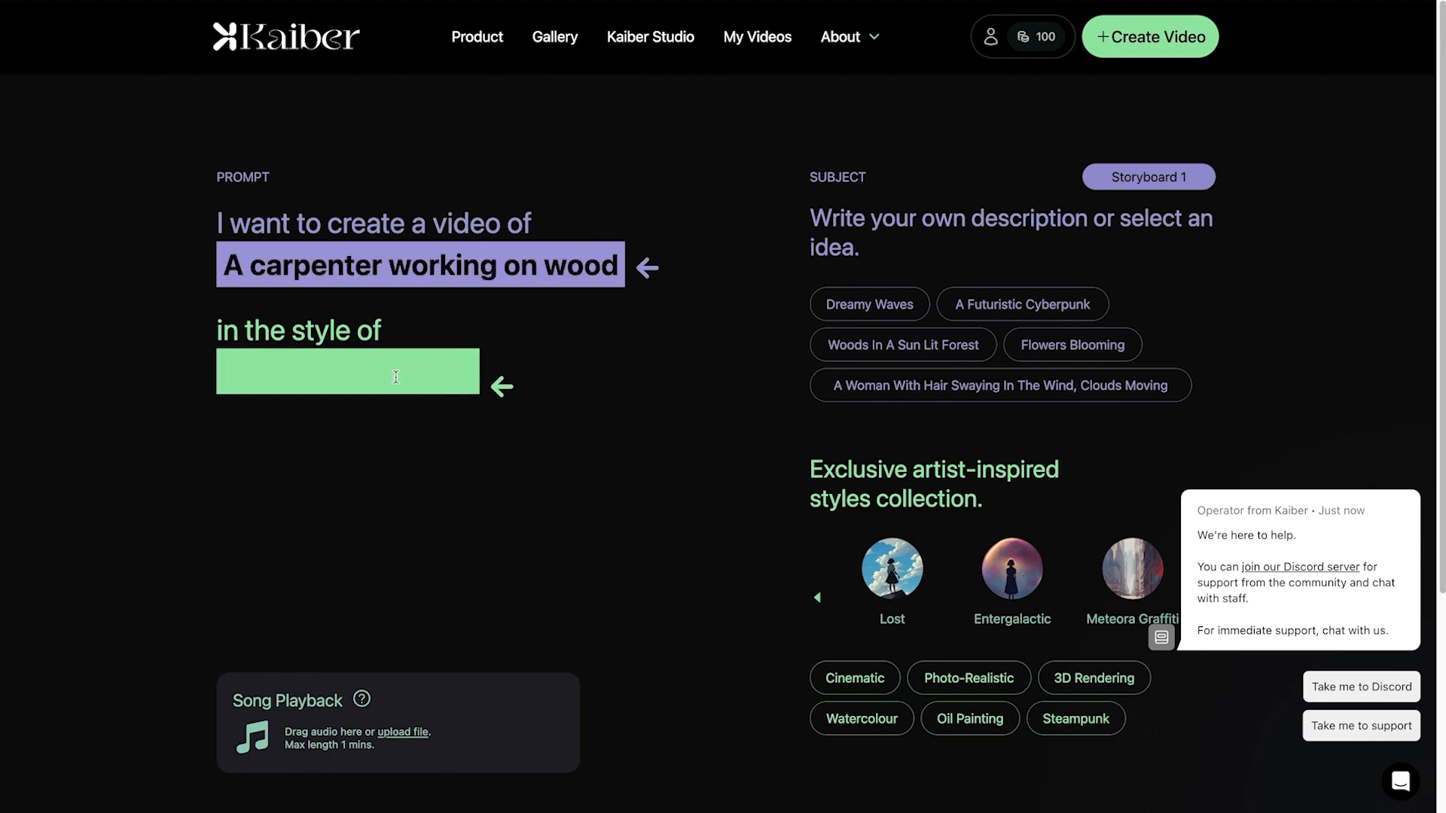
pyautogui.write('wes andwe')
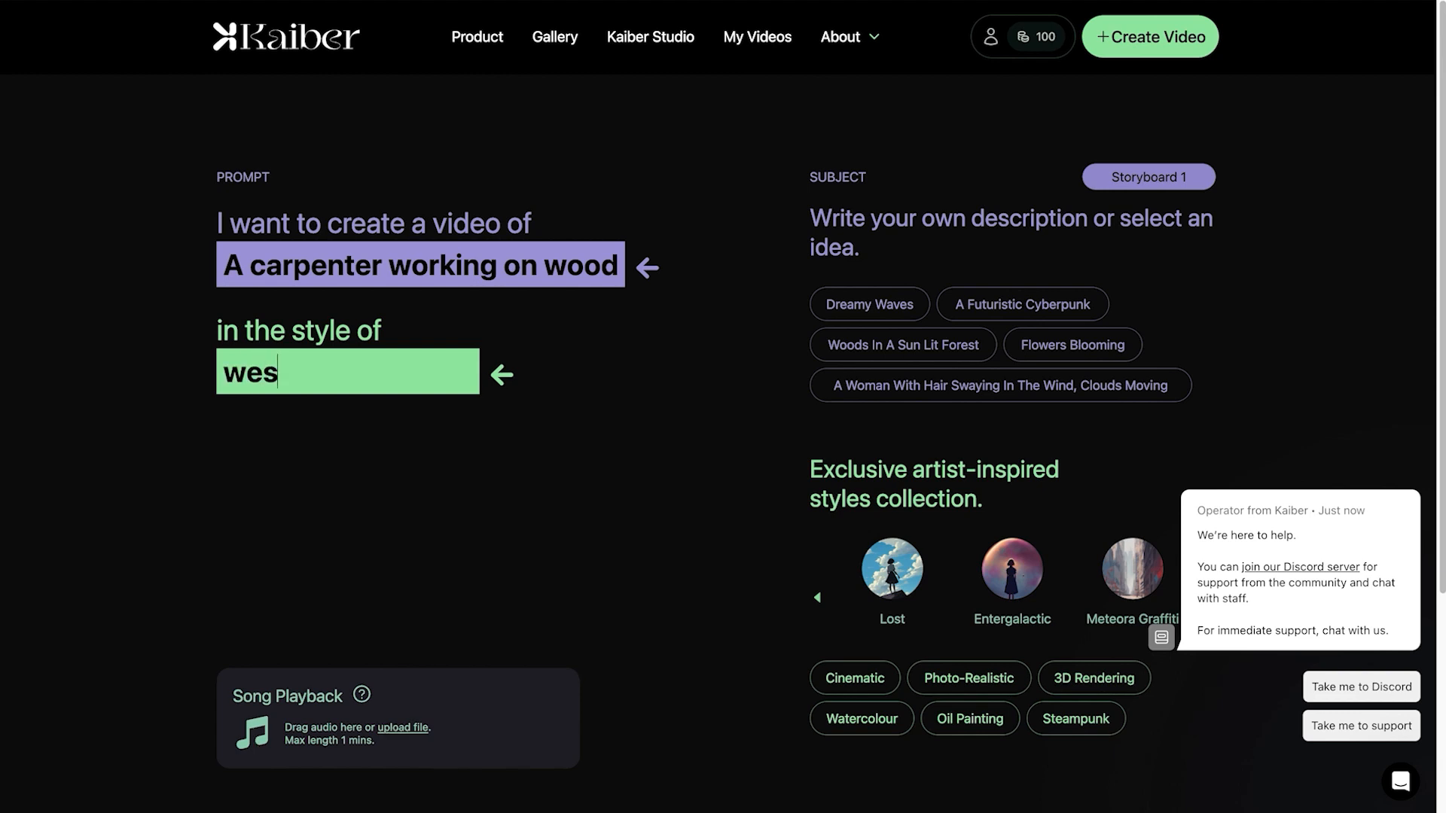
pyautogui.press('BackSpace')
pyautogui.press('BackSpace')
pyautogui.write('erson')
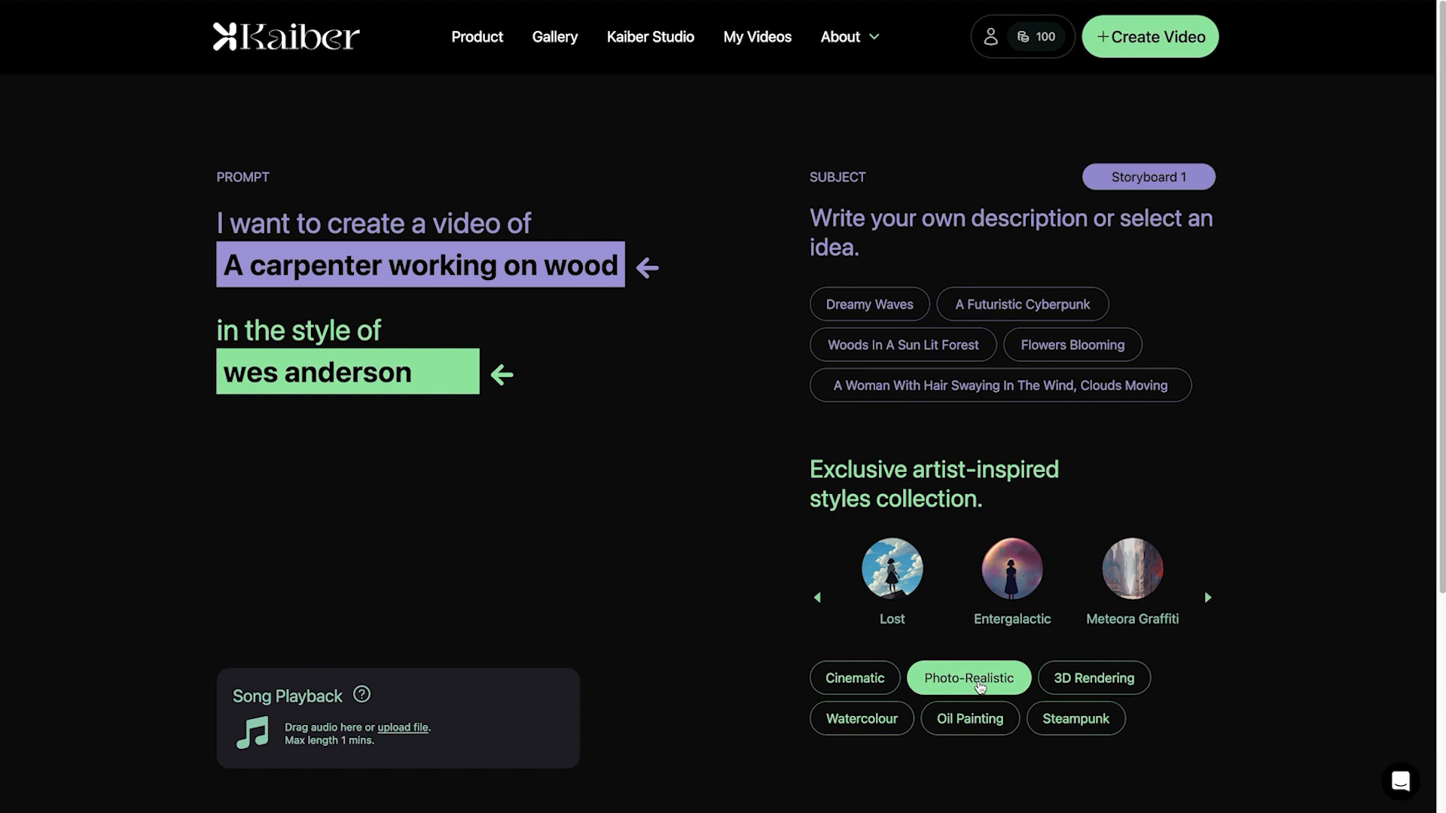
# Try out the Photo-Realistic, 3D Rendering, Steampunk, Watercolour and Cinematic style presets
pyautogui.click(977, 680)
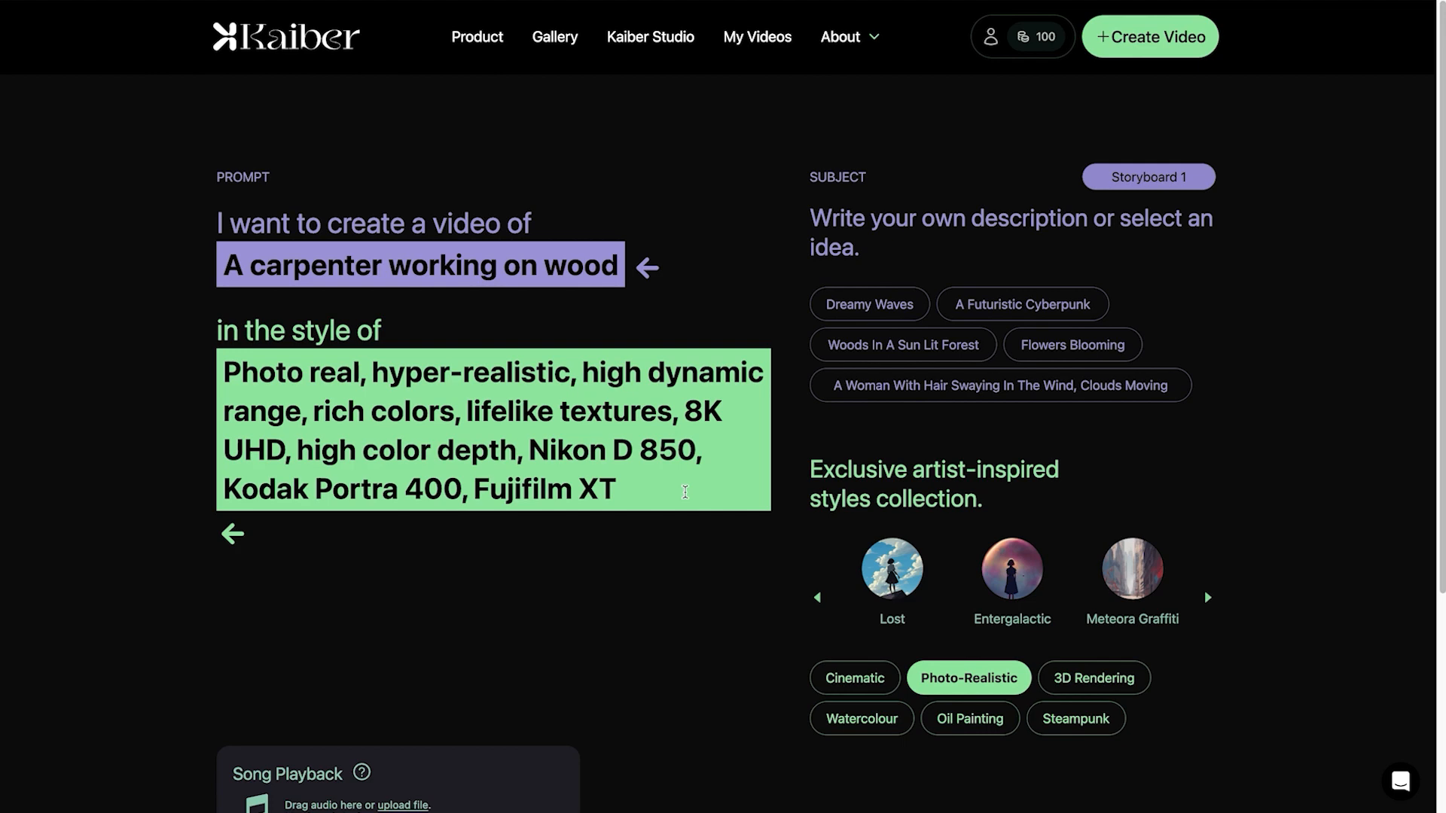
pyautogui.click(1092, 677)
pyautogui.click(1104, 715)
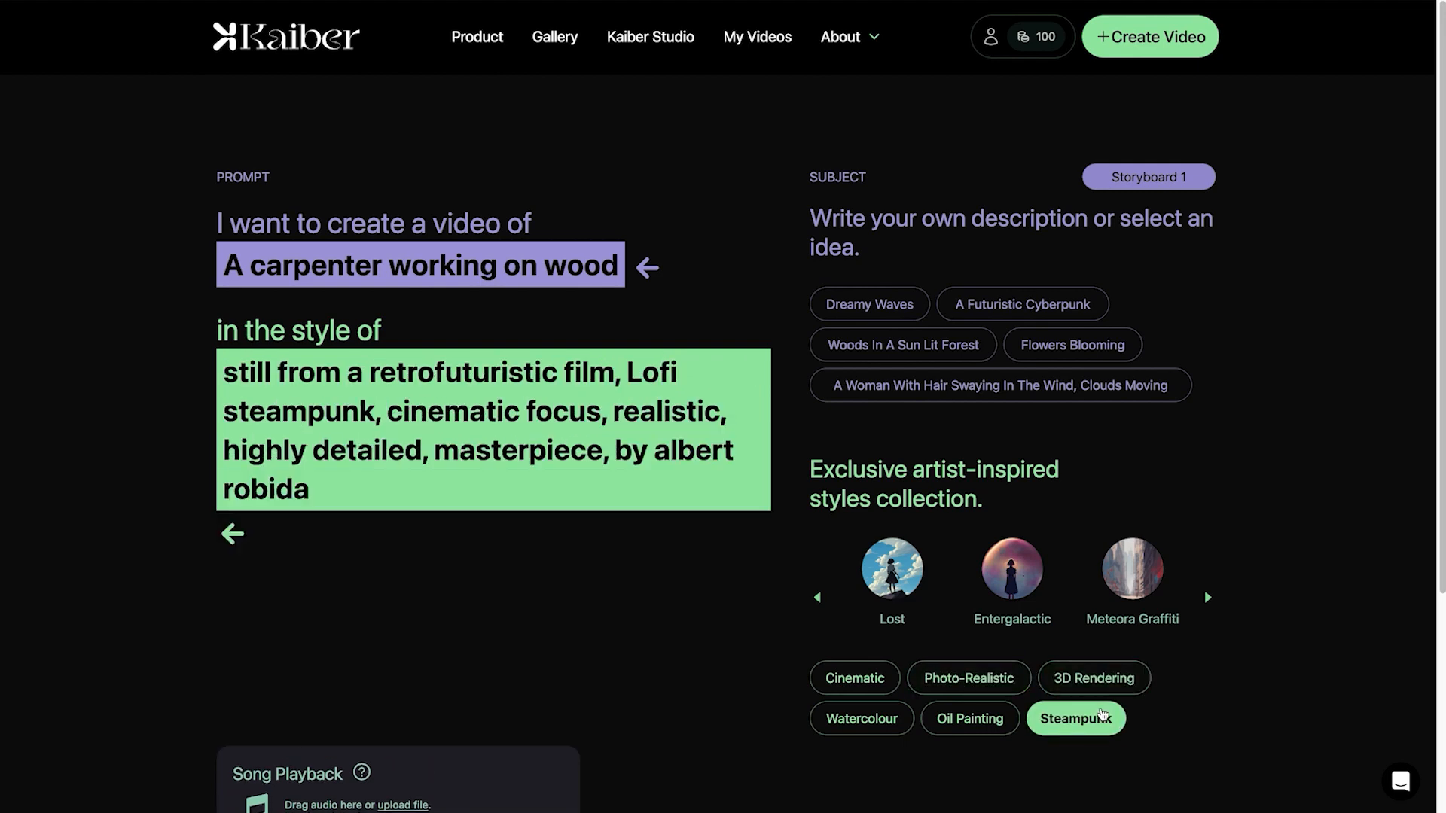
pyautogui.click(861, 719)
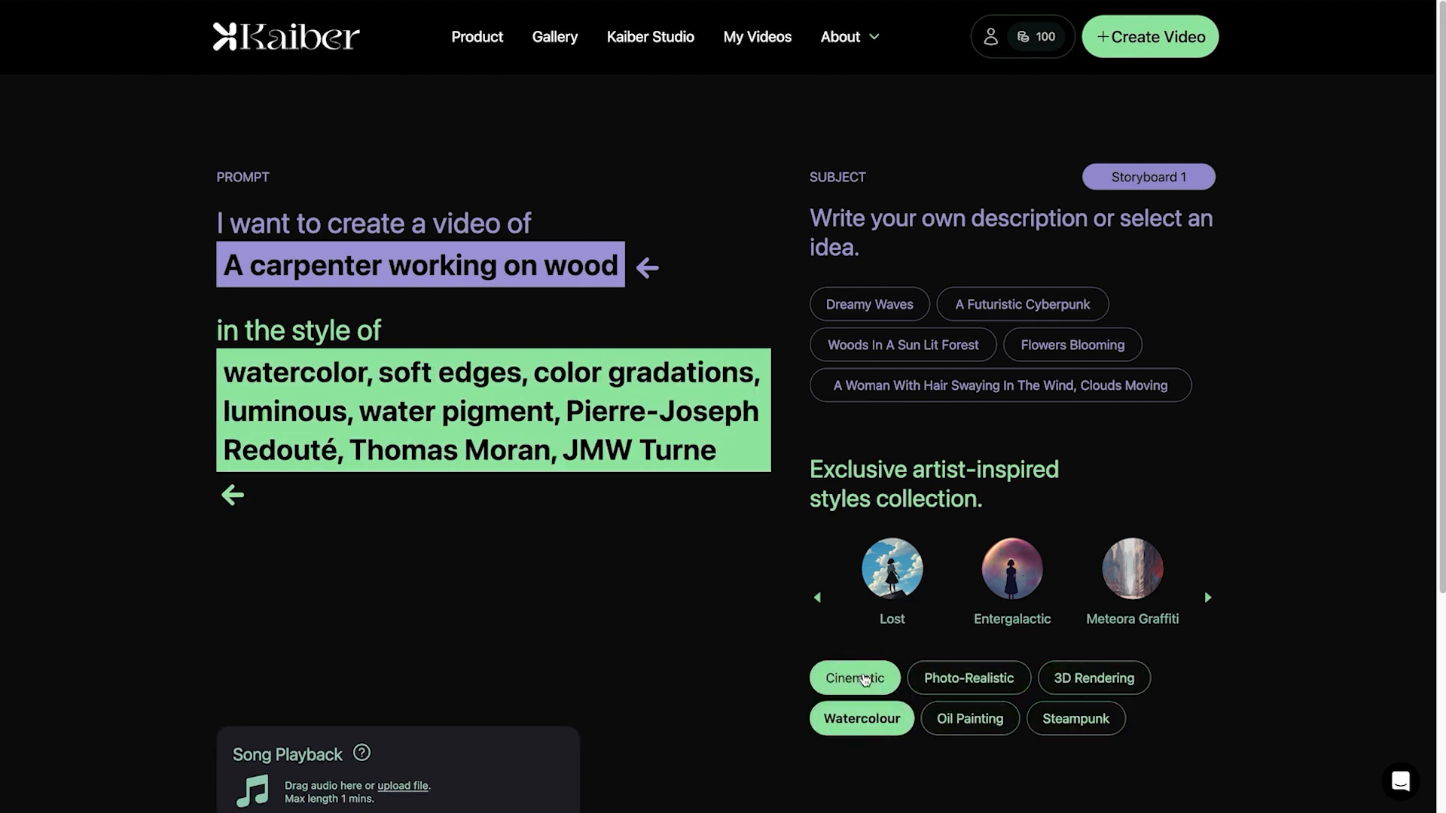
pyautogui.click(865, 680)
# Apply the Watercolour style preset and insert "wes anderson," at the start of its style description
pyautogui.click(896, 722)
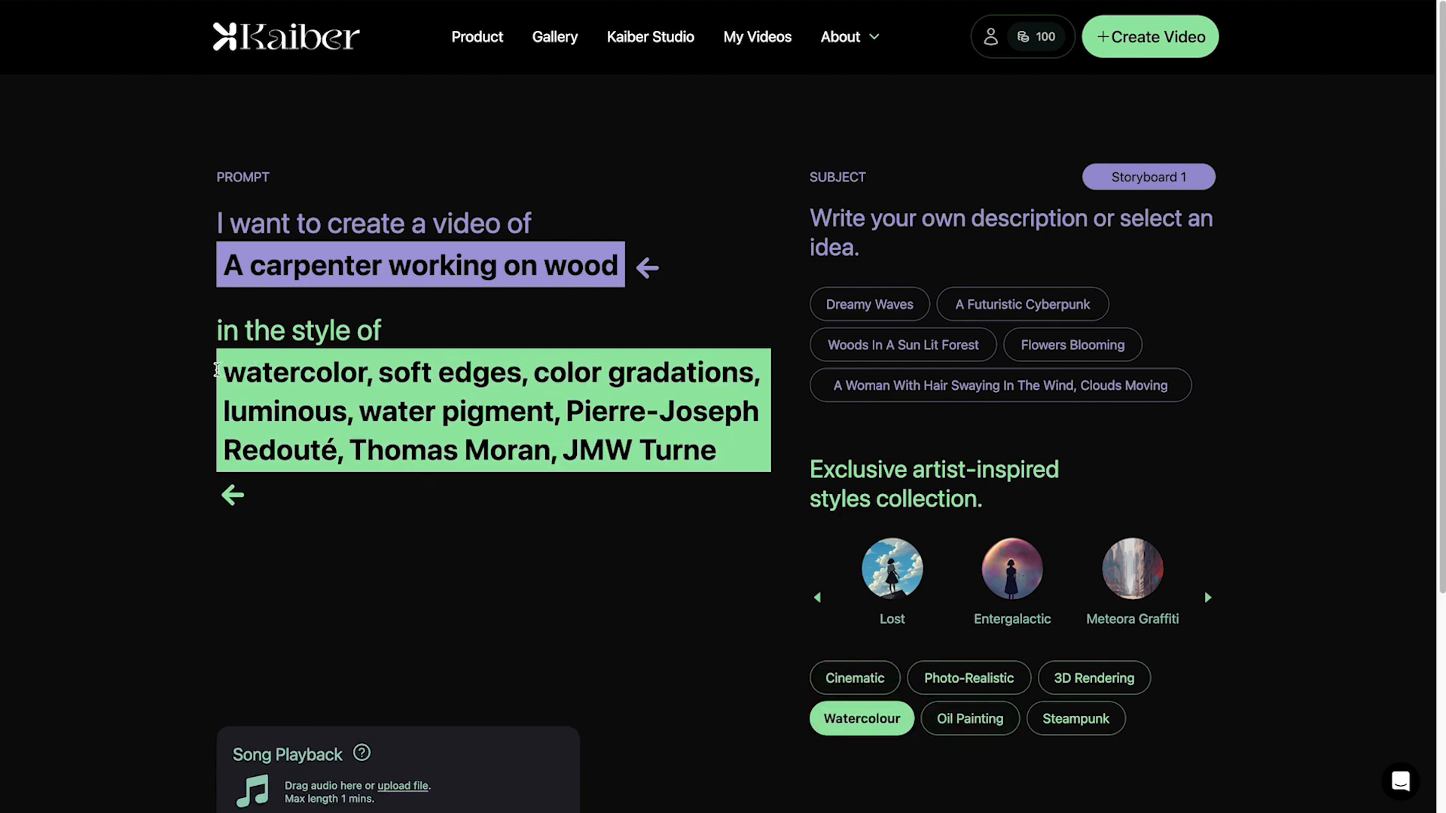
pyautogui.write('wes ')
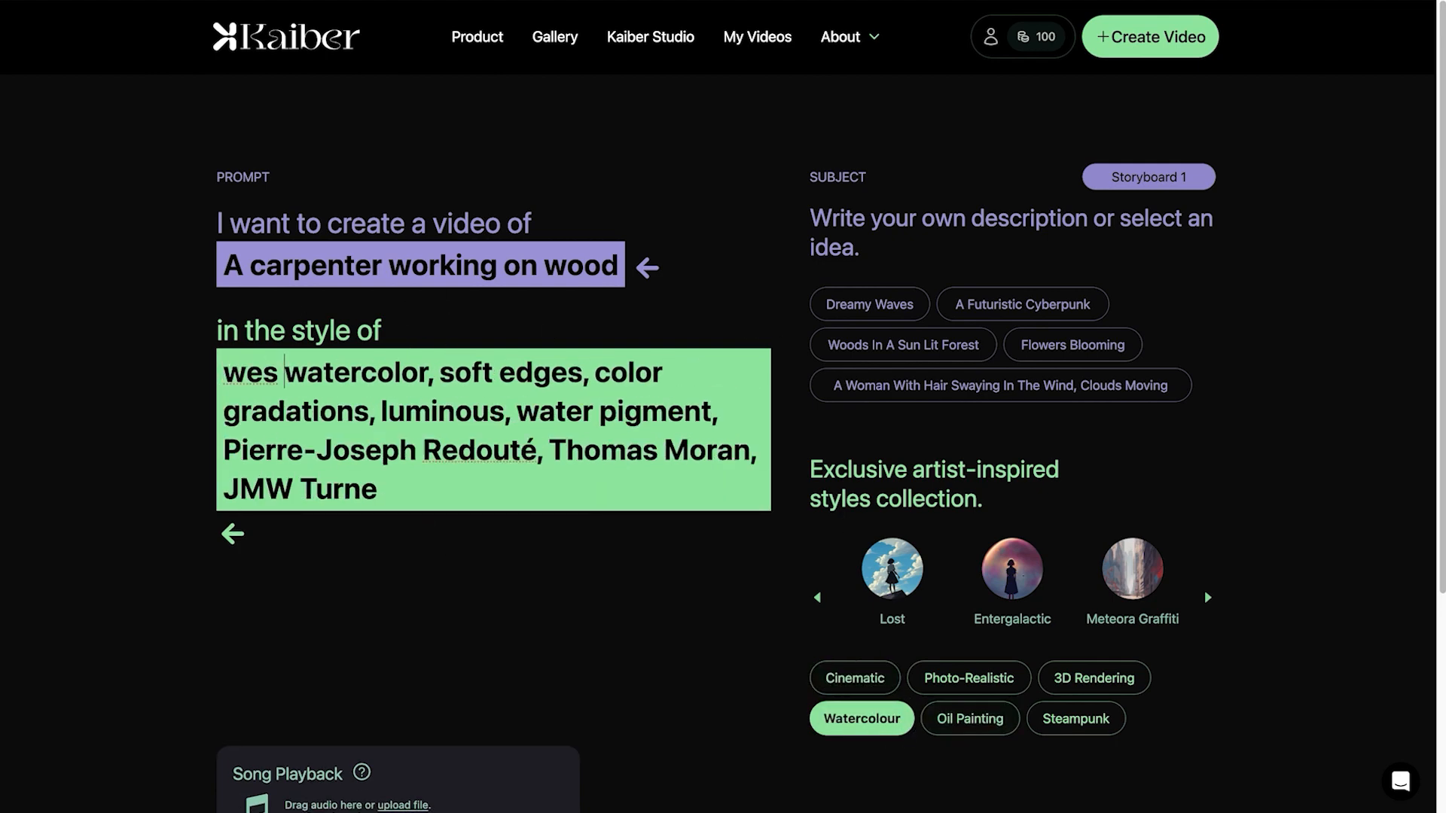
pyautogui.write('anderson,')
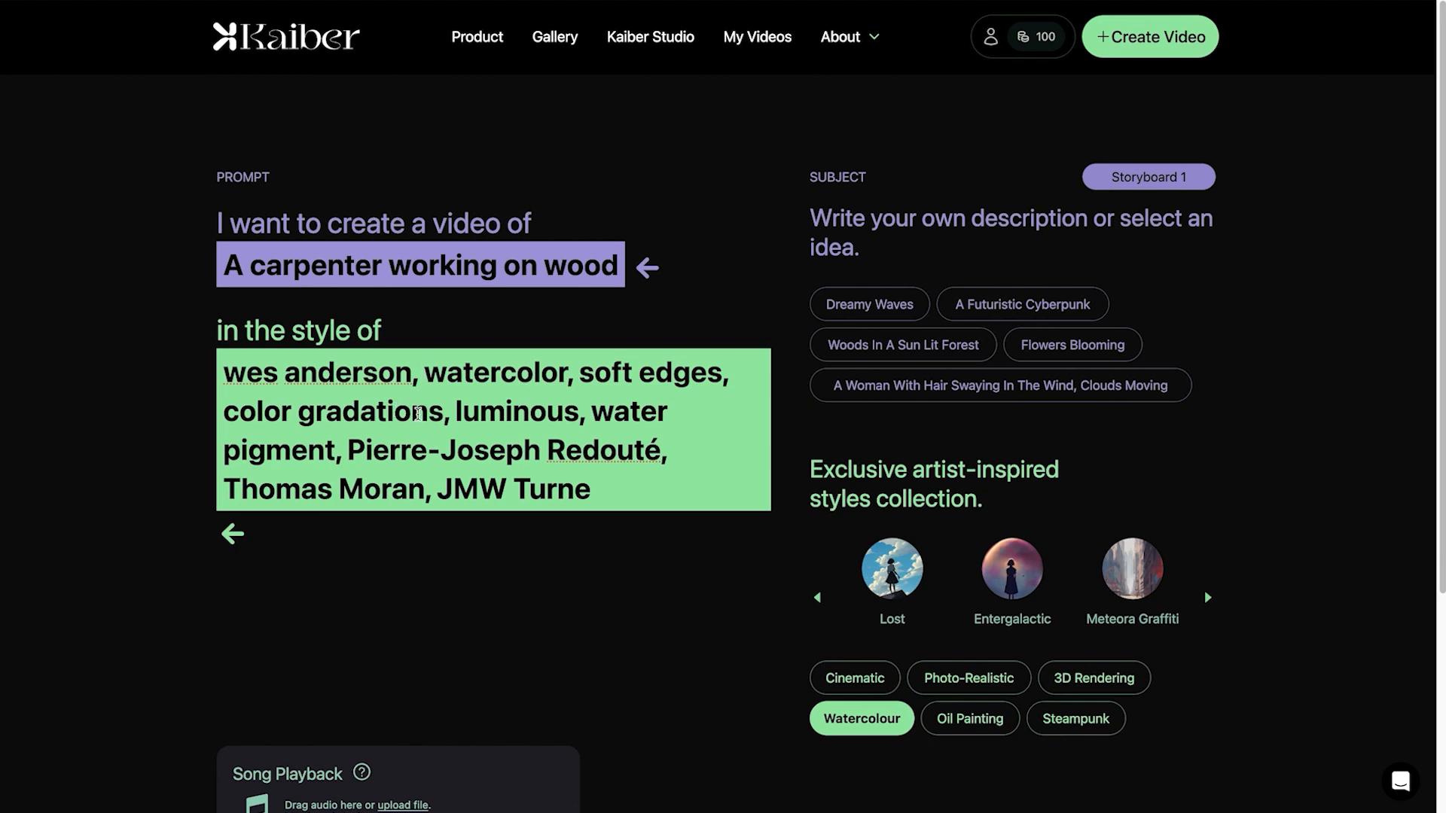
# Replace "color gradations" in the style description with "sepia tone"
pyautogui.doubleClick(386, 417)
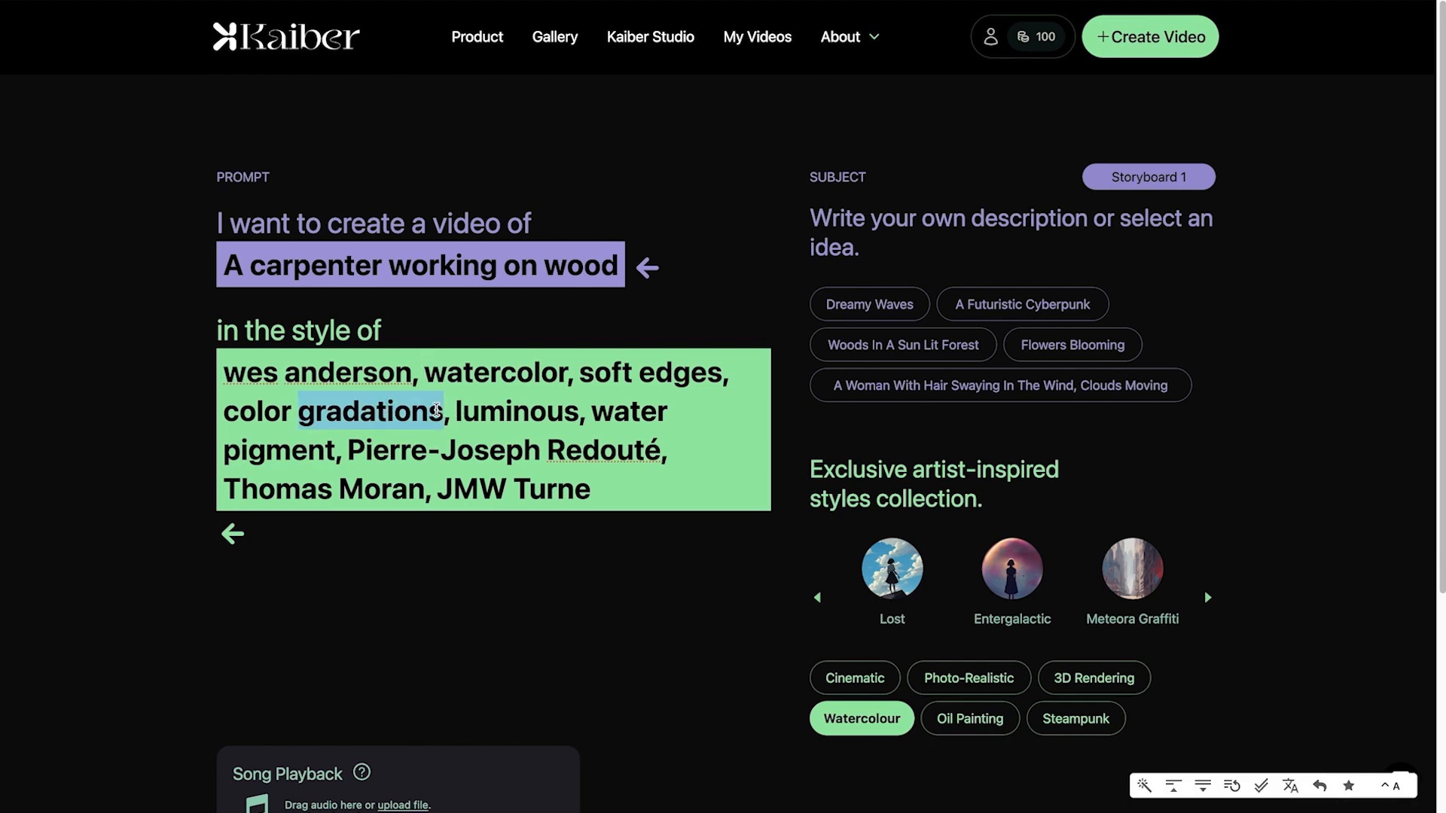
pyautogui.keyDown('shift'); pyautogui.click(227, 408); pyautogui.keyUp('shift')
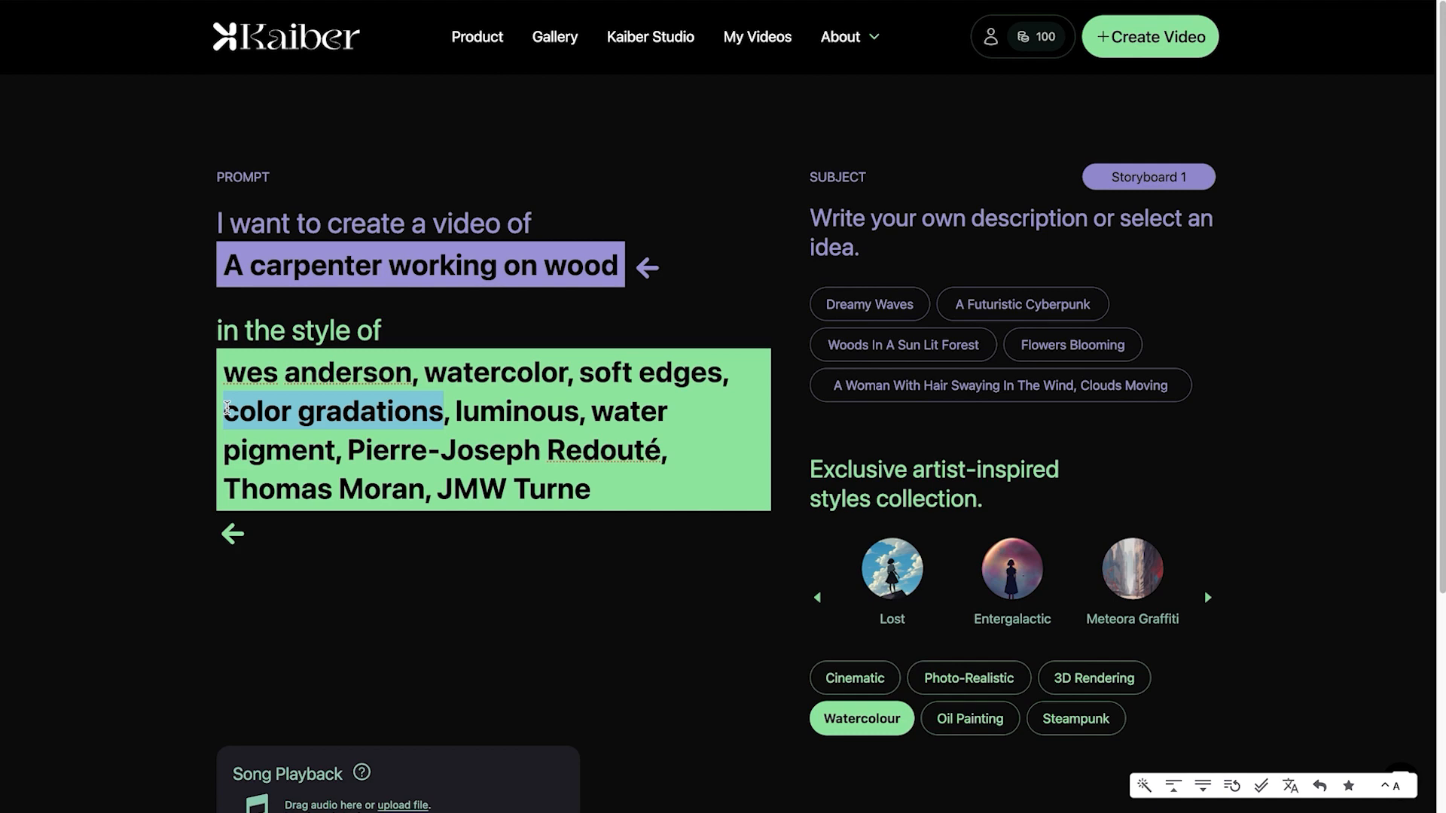
pyautogui.write('sepia tone')
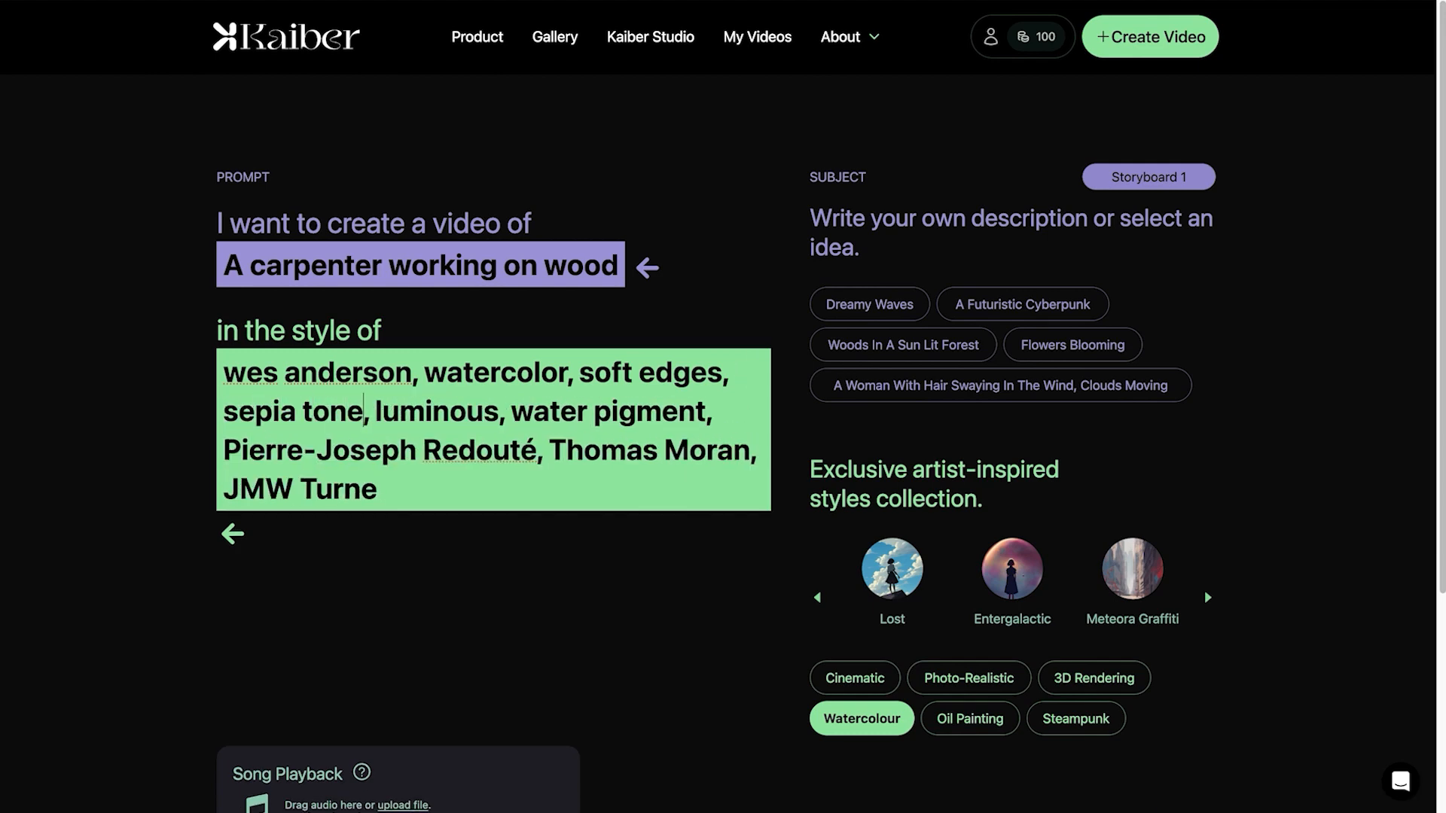
# Review the finished prompt and open the video settings
pyautogui.scroll(-5, 737, 361)
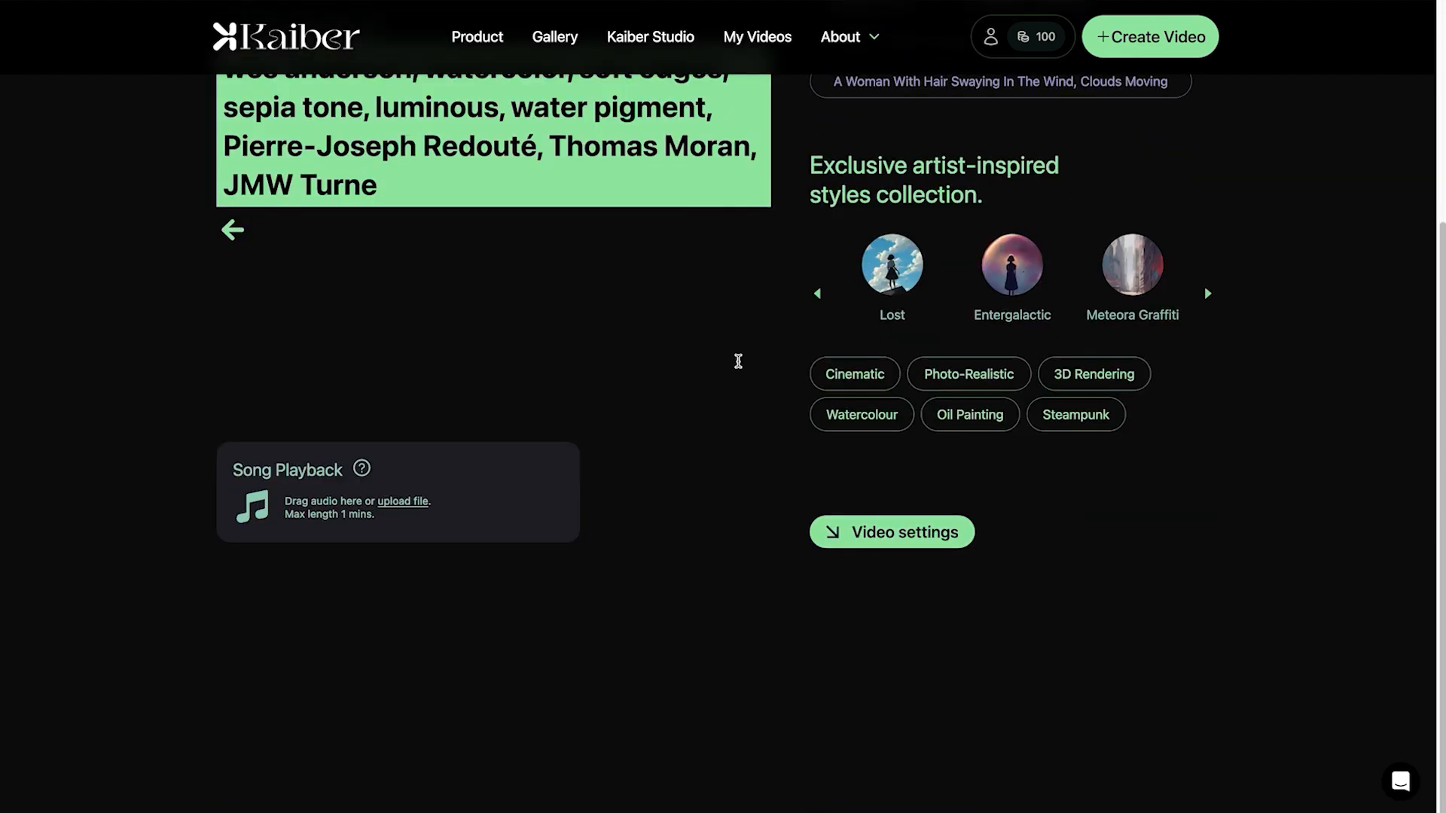
pyautogui.scroll(5, 738, 361)
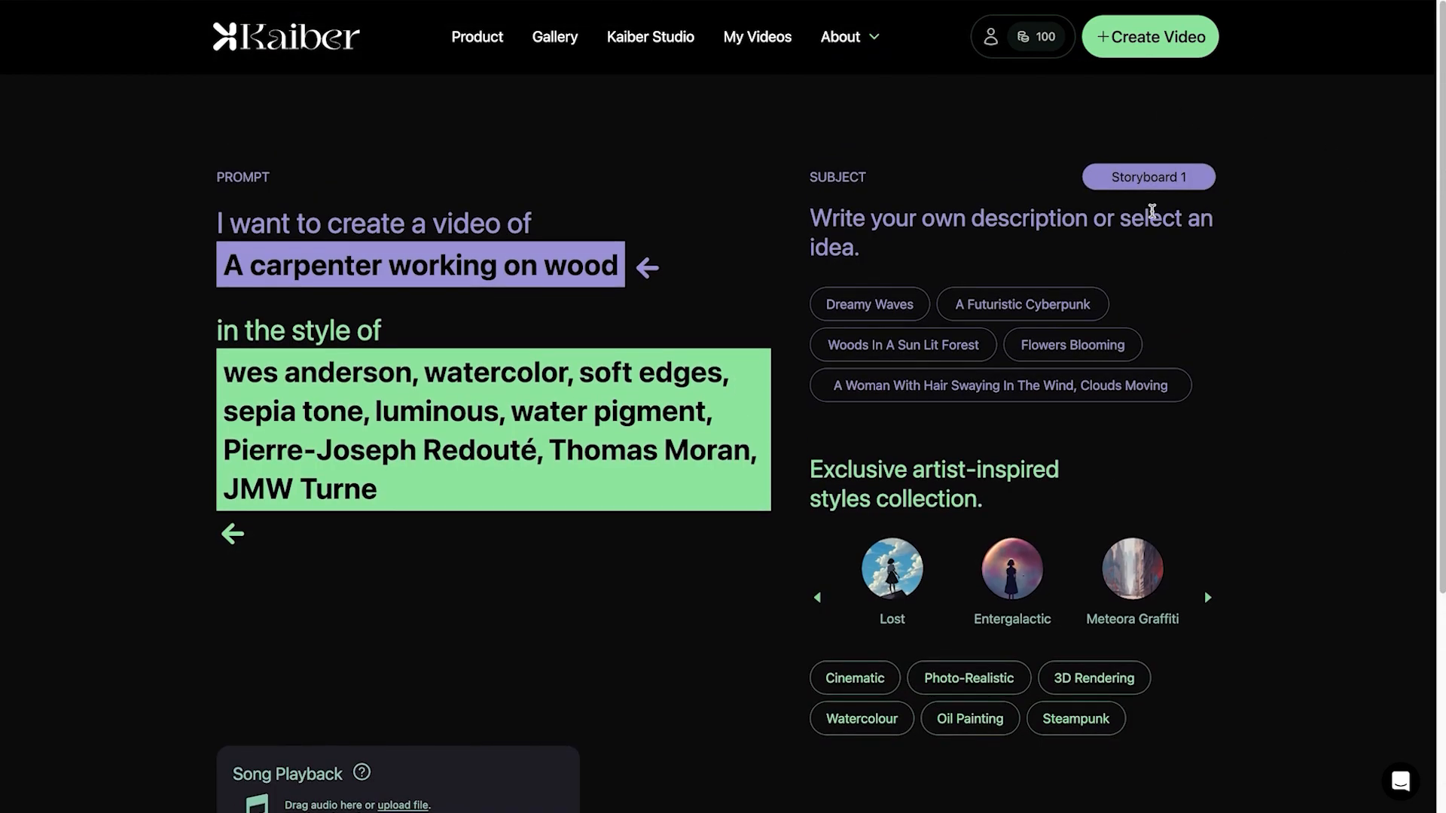
pyautogui.scroll(-4, 797, 381)
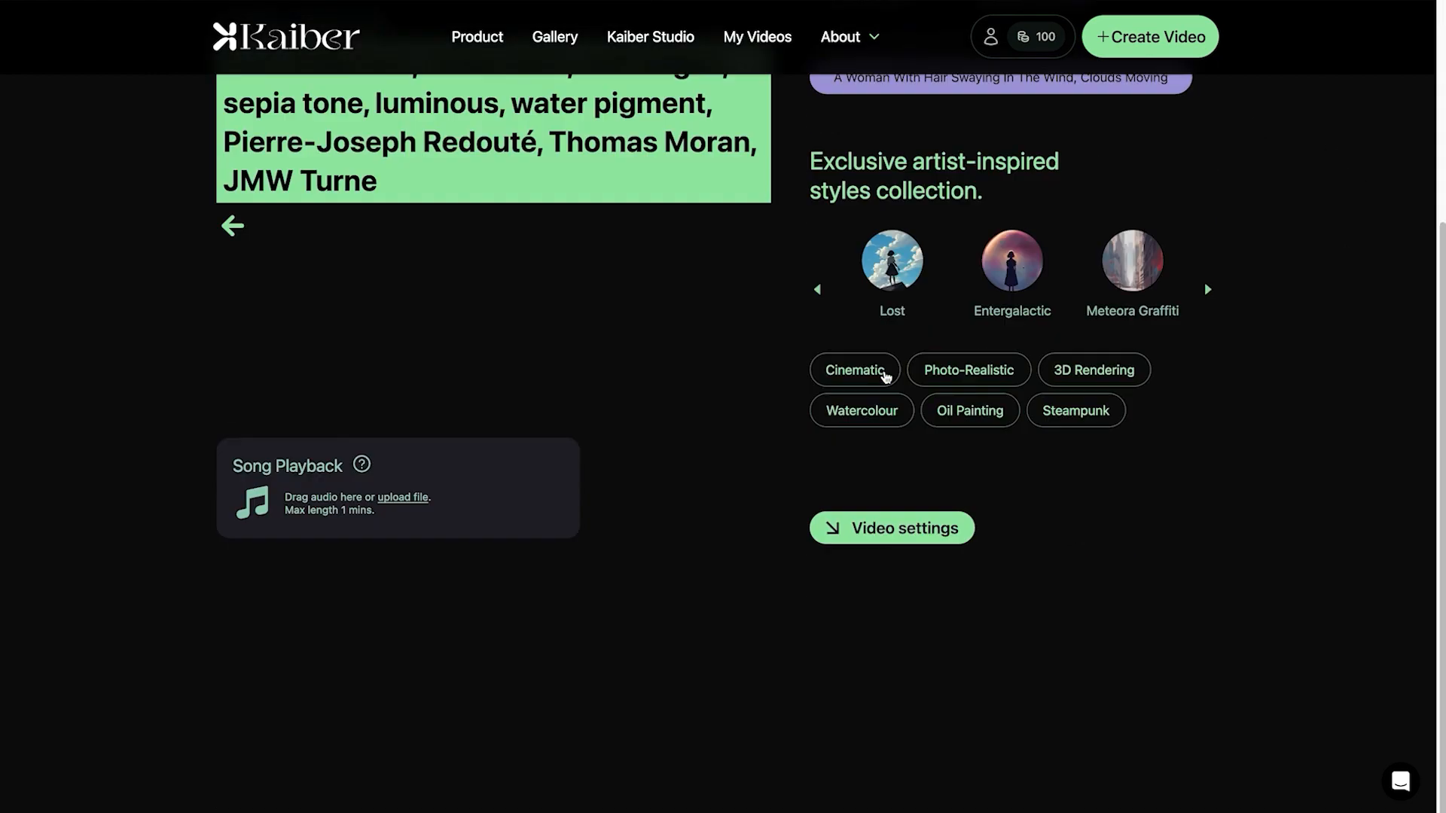
pyautogui.click(894, 536)
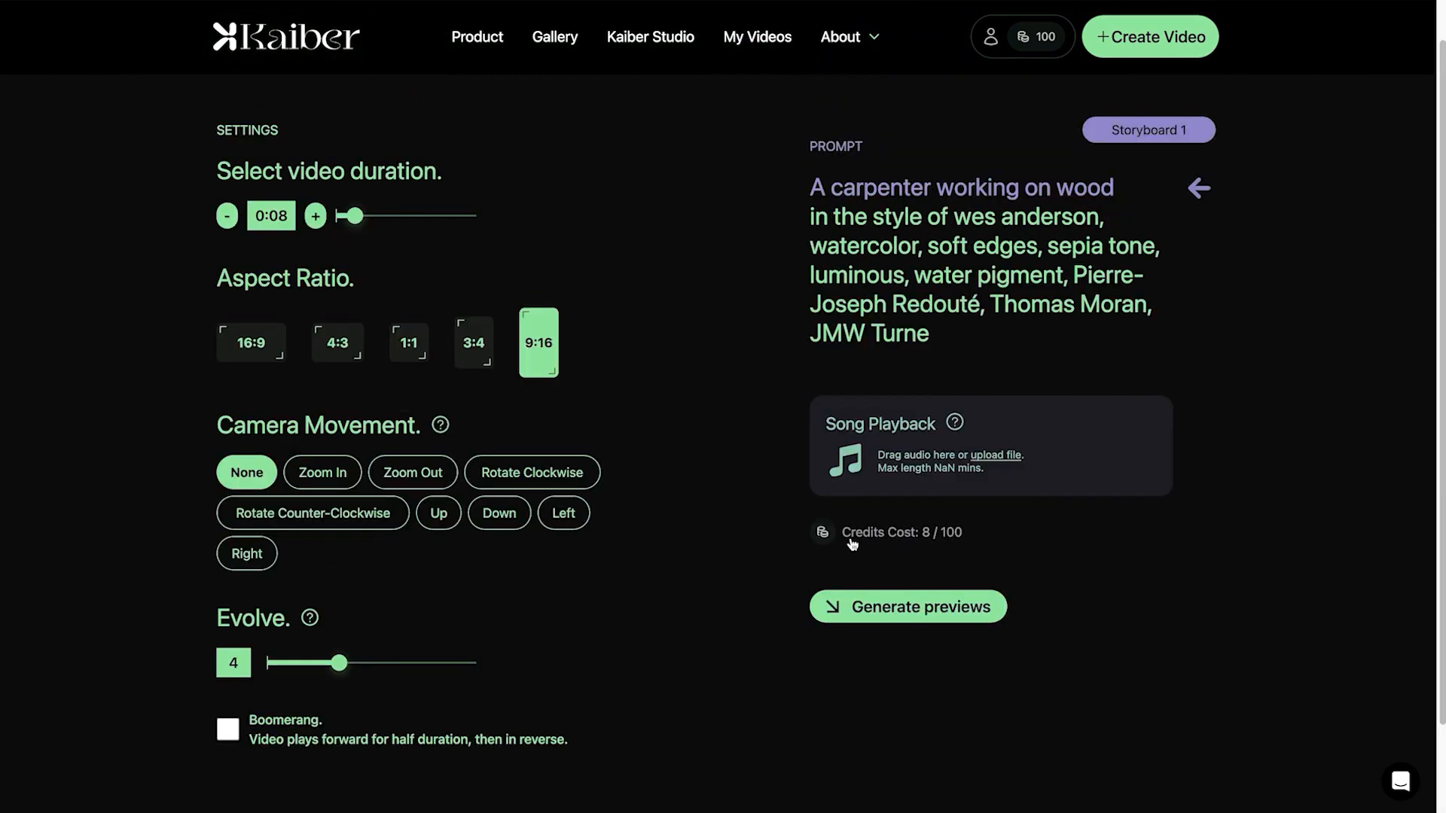
# Set the video duration to 0:03 and check the resulting credits cost
pyautogui.click(372, 264)
pyautogui.moveTo(371, 264); pyautogui.dragTo(341, 264)
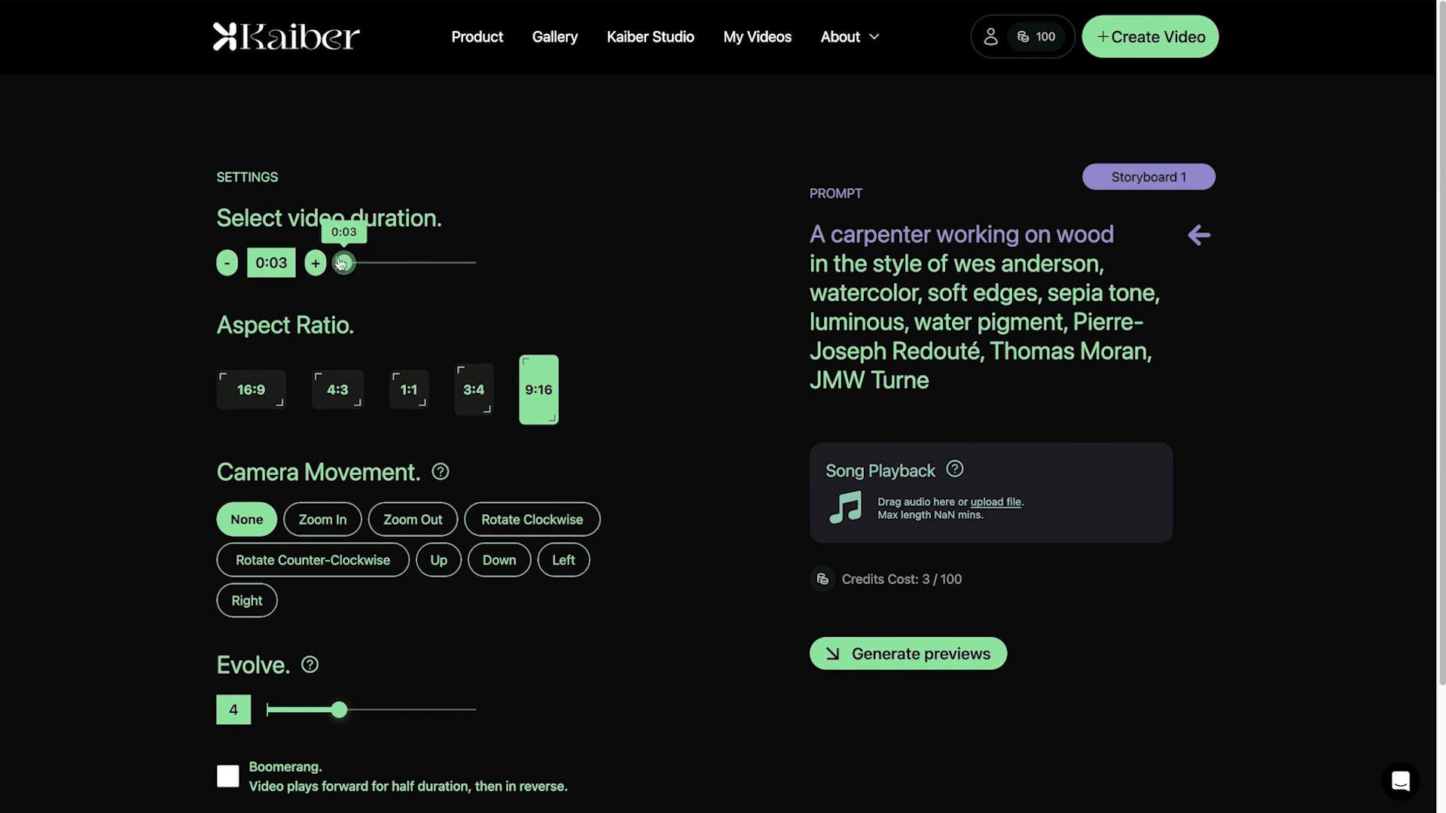
pyautogui.moveTo(841, 595); pyautogui.dragTo(705, 589)
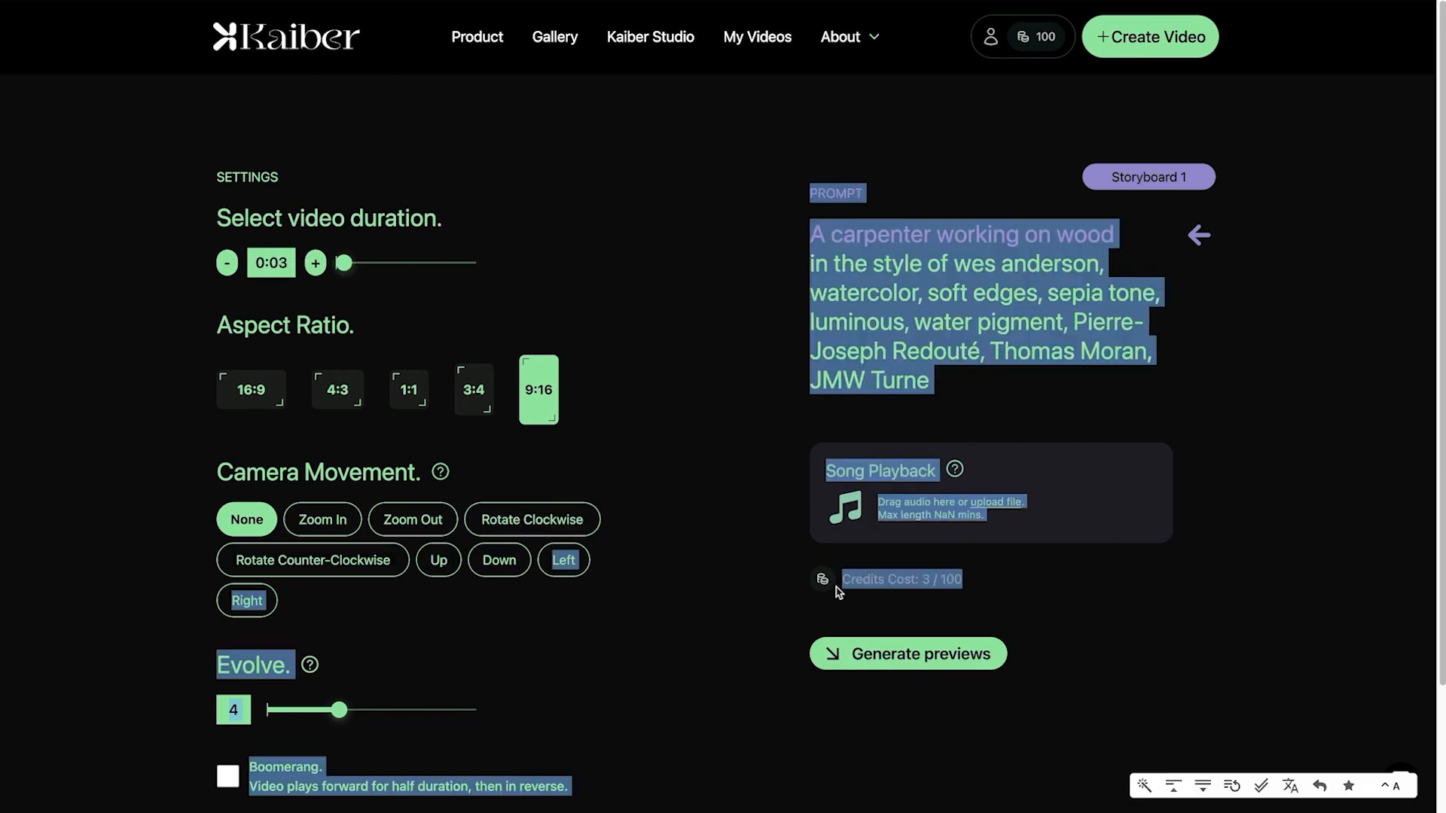
pyautogui.click(839, 586)
pyautogui.moveTo(844, 580); pyautogui.dragTo(931, 579)
pyautogui.click(932, 579)
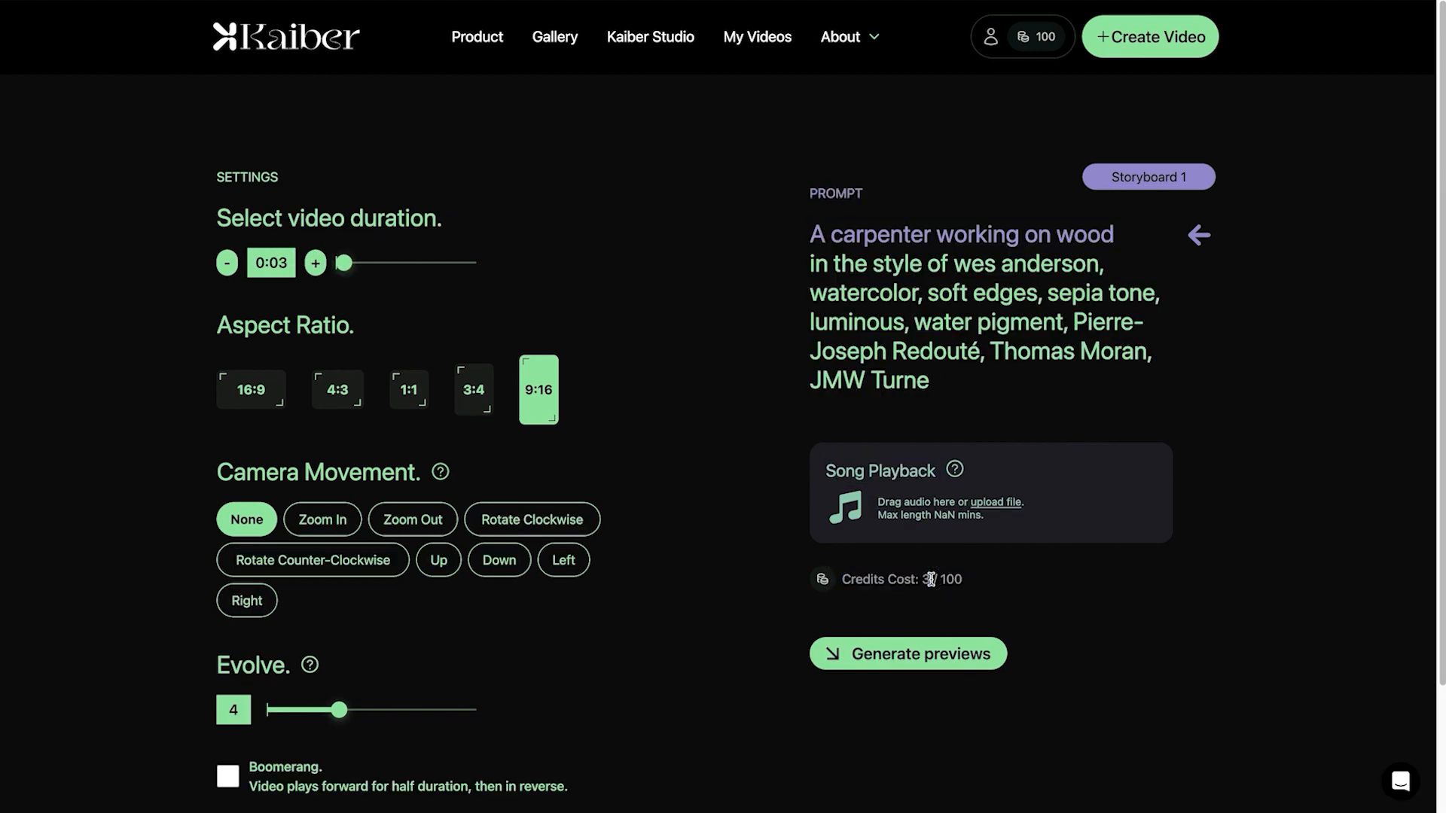
# Set the video duration to 0:12 and the camera movement to Rotate Clockwise
pyautogui.moveTo(345, 265); pyautogui.dragTo(360, 271)
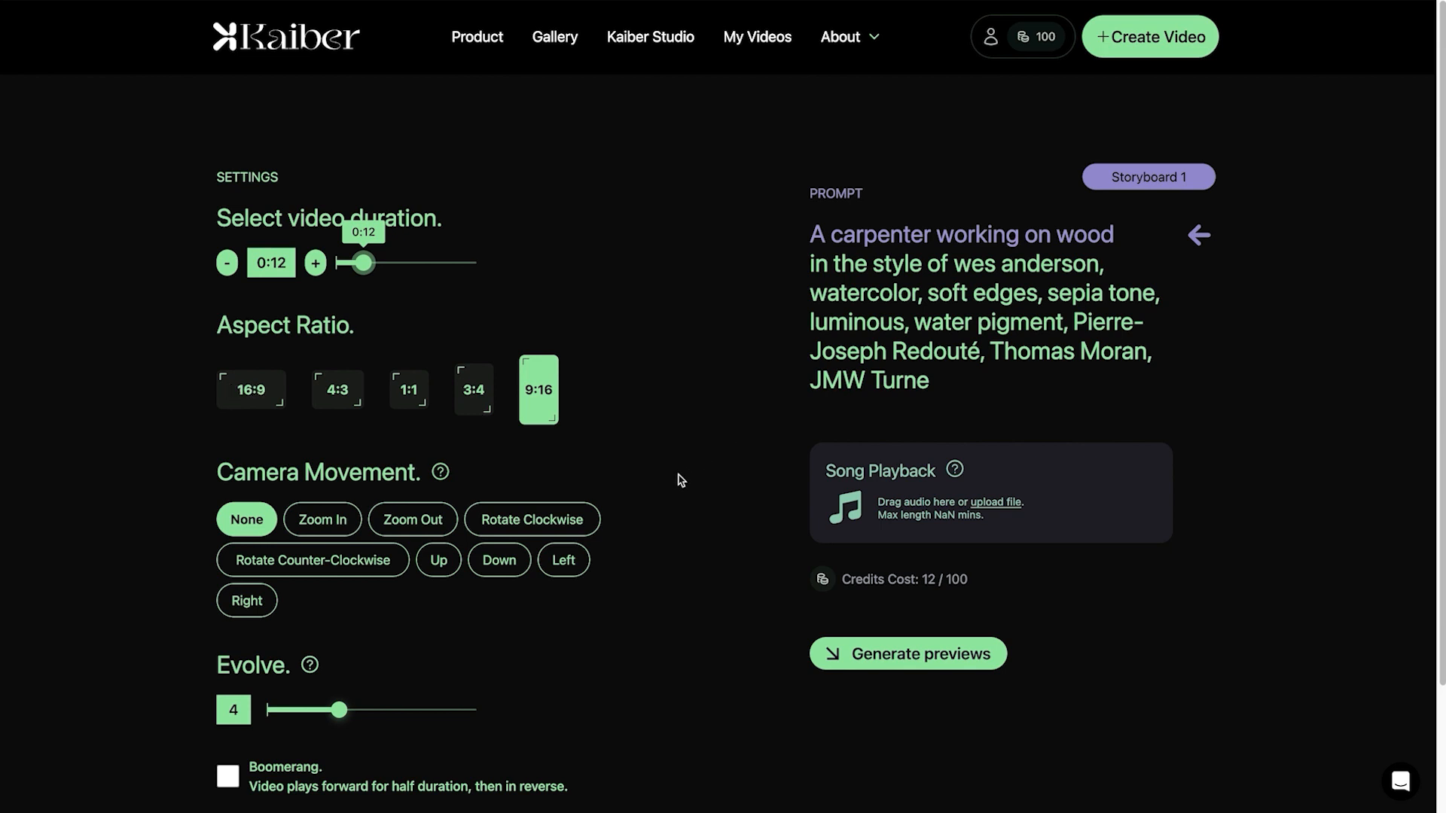
pyautogui.scroll(-2, 680, 480)
pyautogui.click(558, 430)
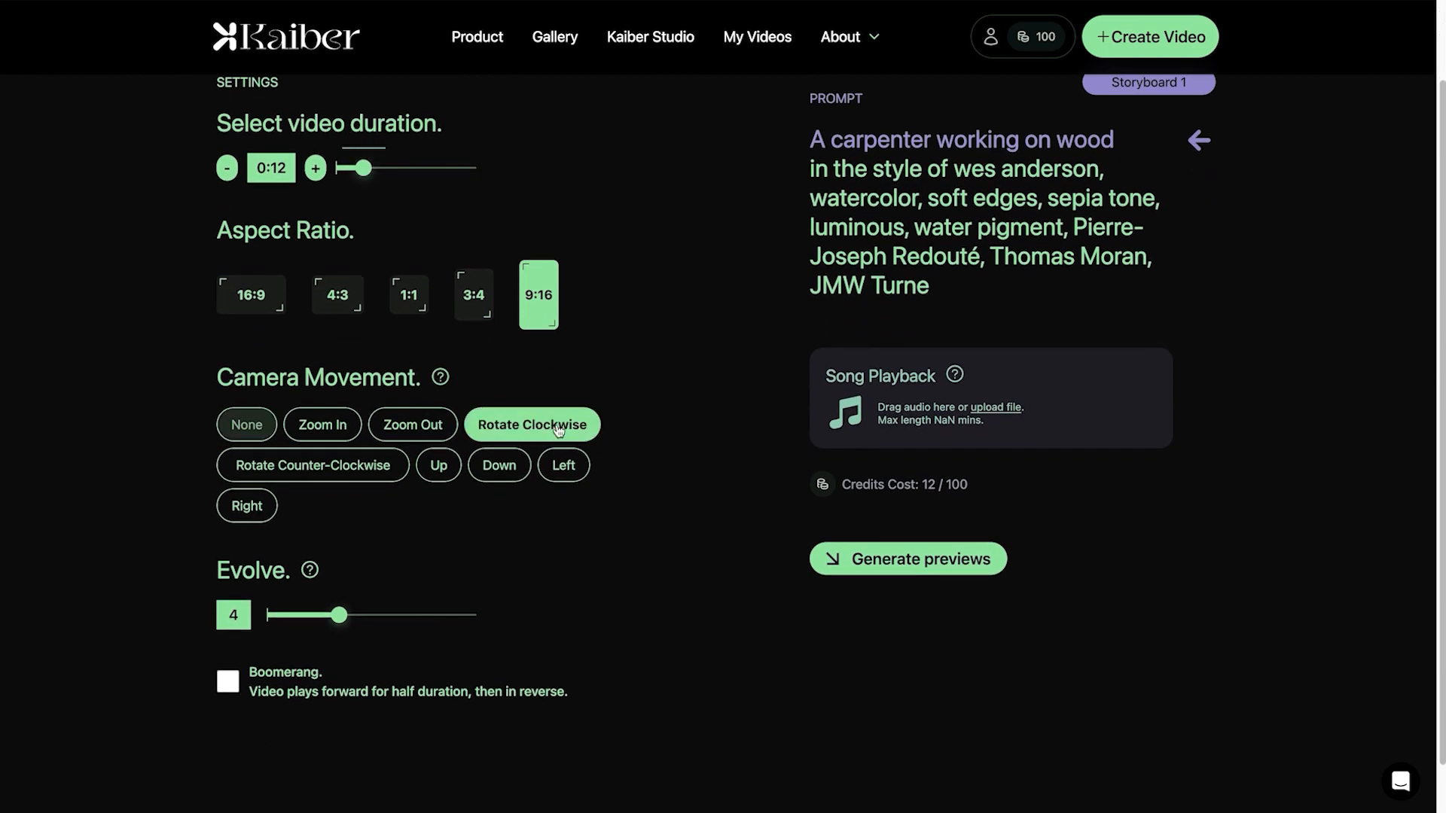
pyautogui.scroll(1, 686, 599)
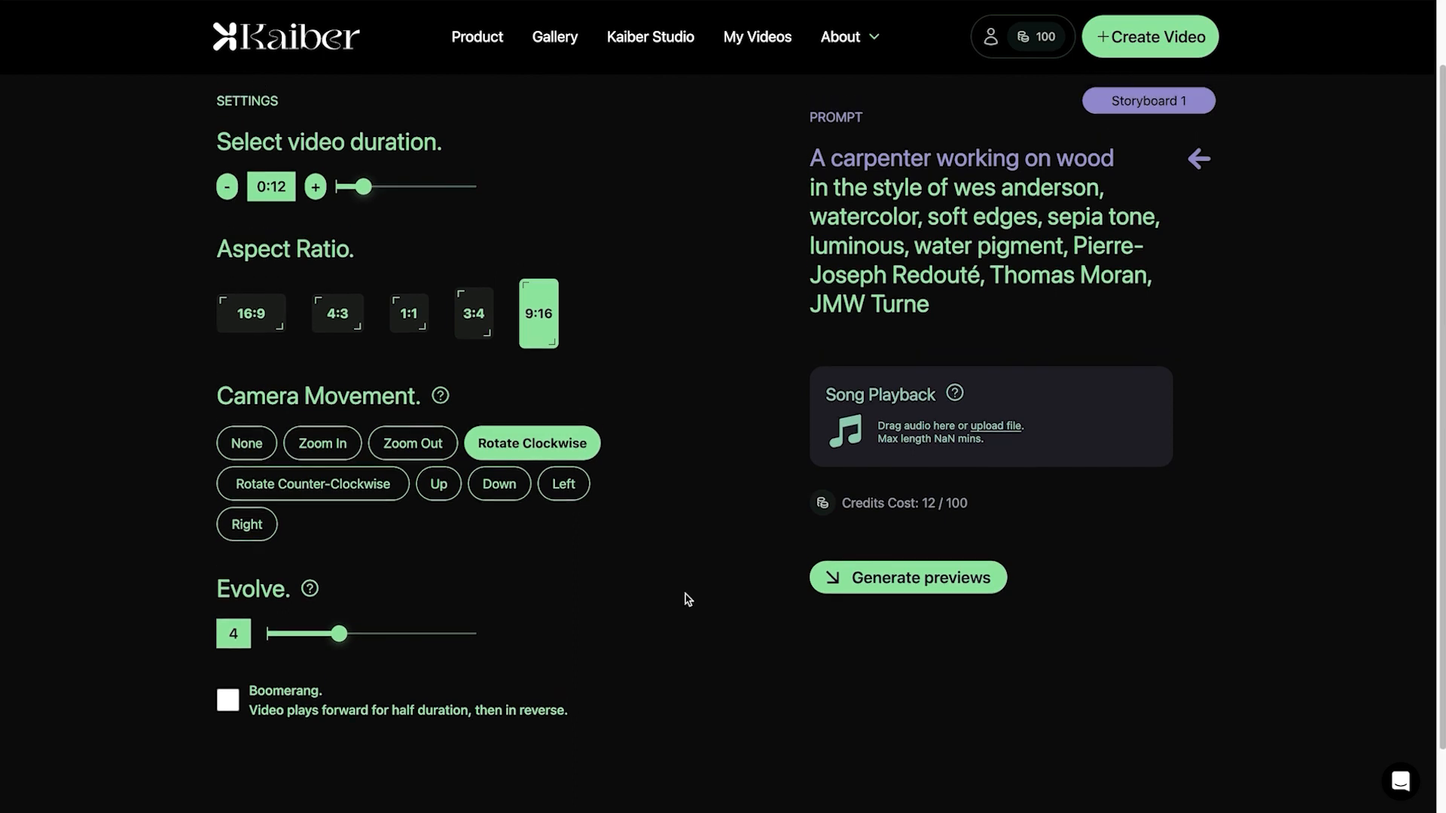
# Set the video's aspect ratio to 1:1
pyautogui.scroll(2, 685, 595)
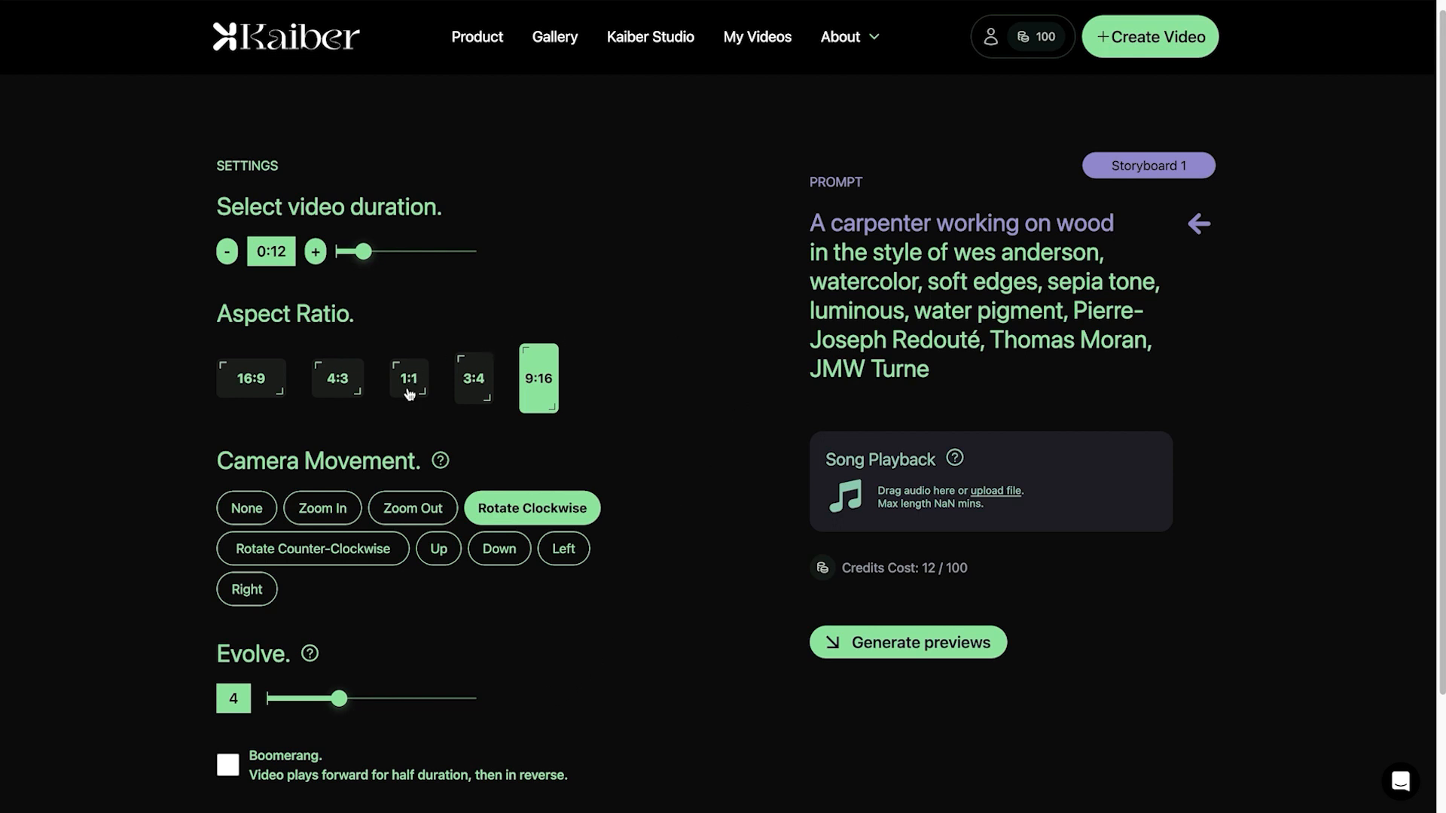
pyautogui.click(409, 390)
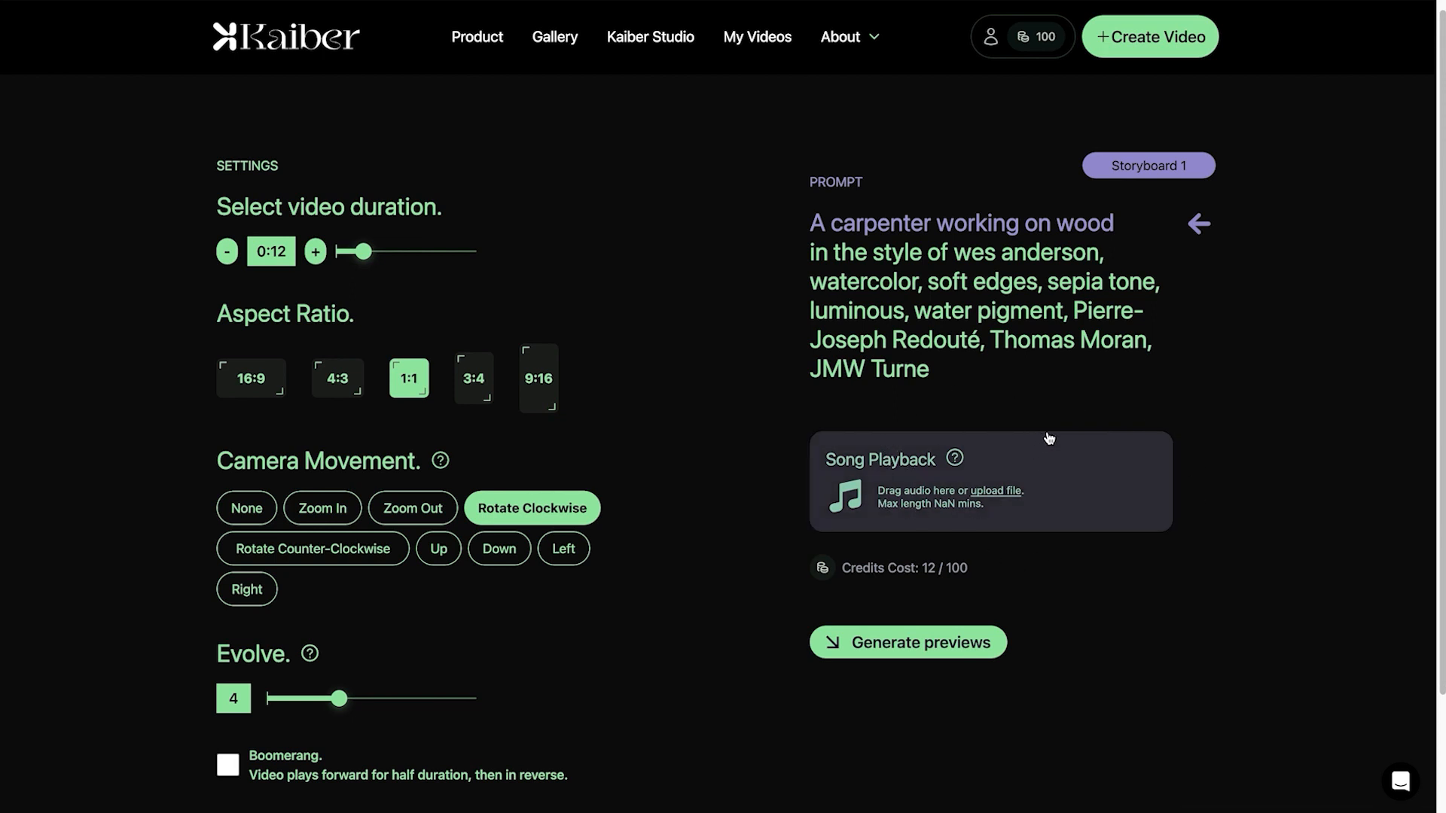
pyautogui.scroll(-2, 599, 581)
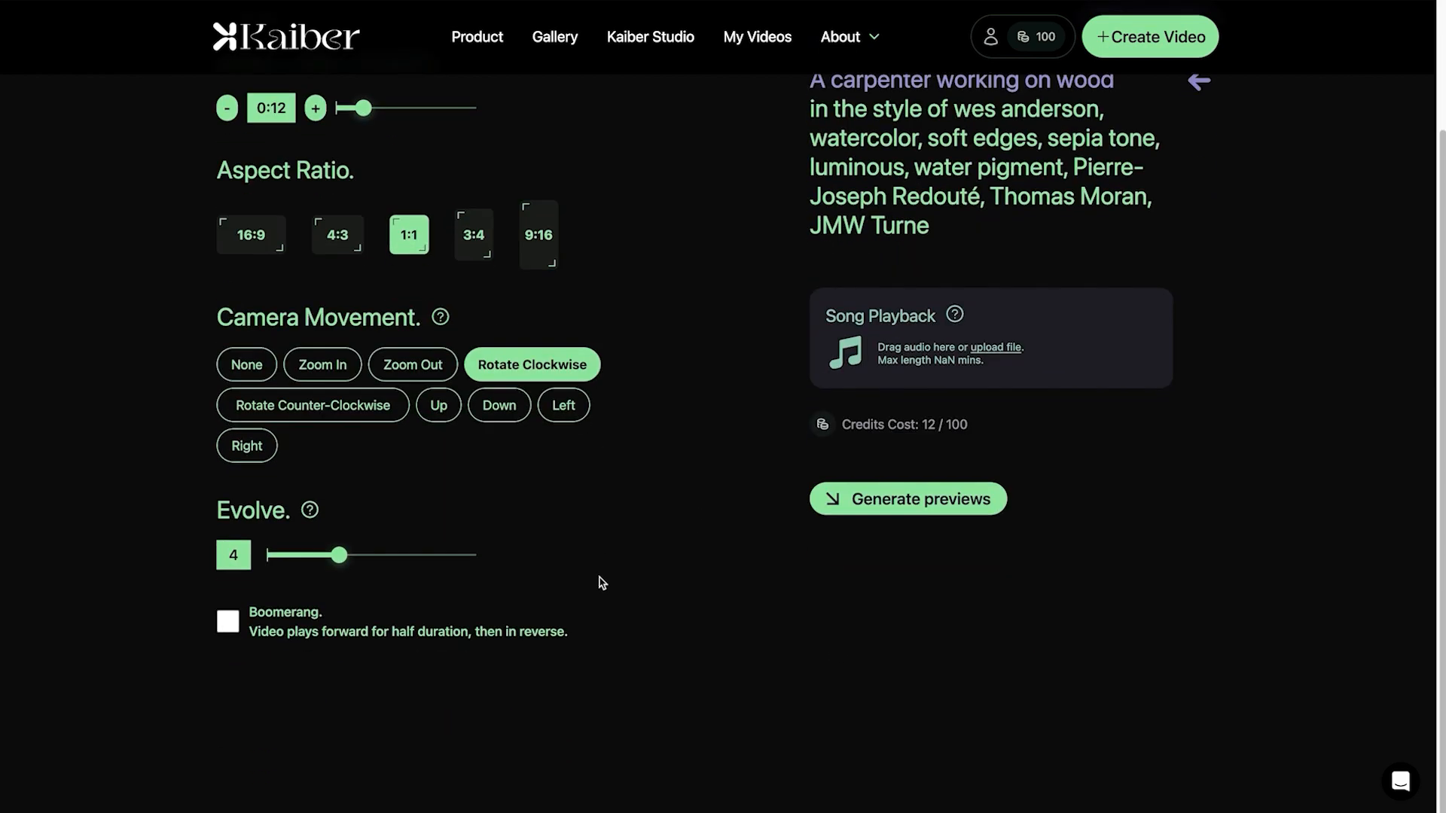
# Generate the preview frames and create the video from the one showing the carpenter in dark overalls beside a window
pyautogui.scroll(2, 602, 582)
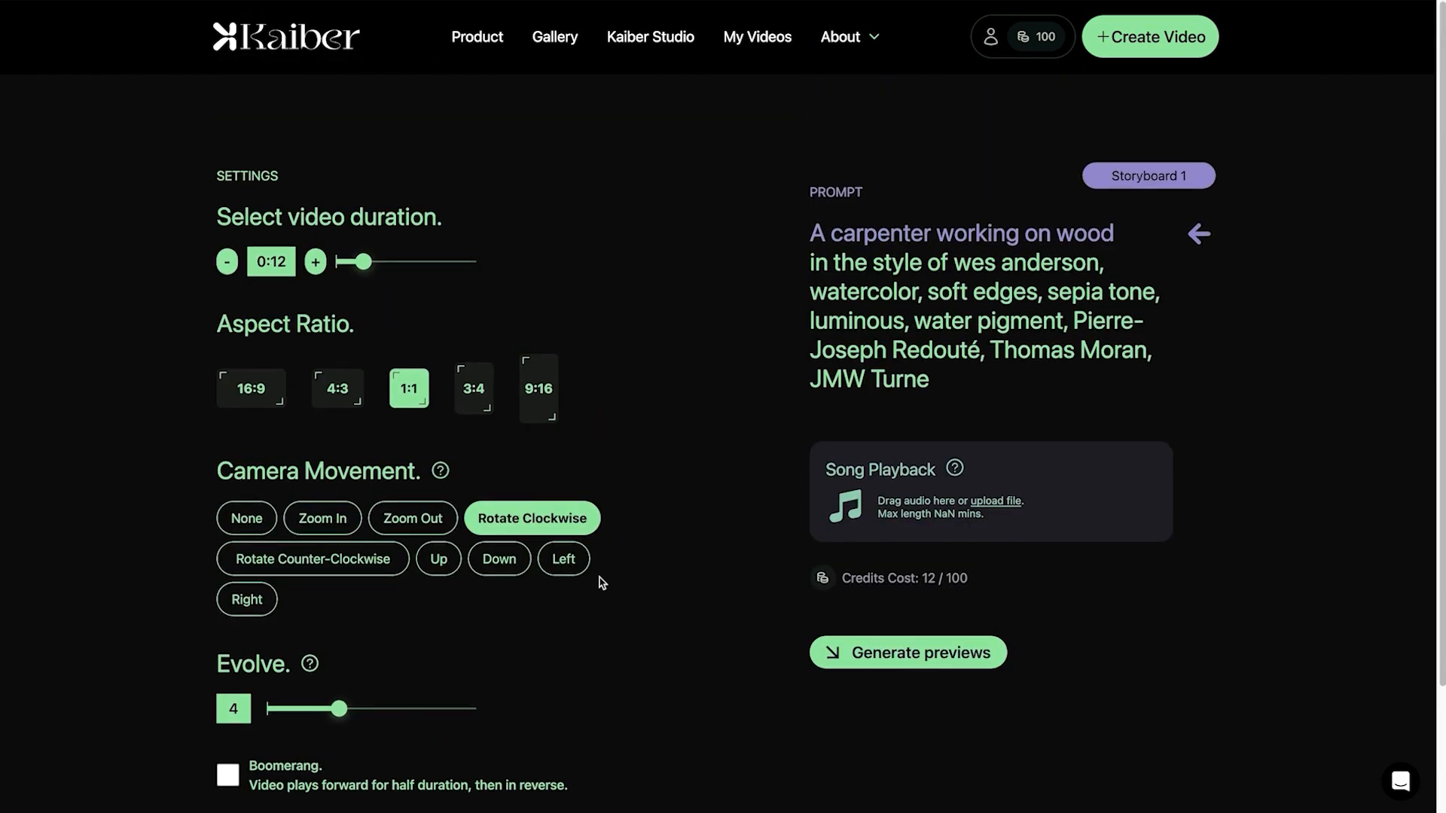
pyautogui.click(950, 671)
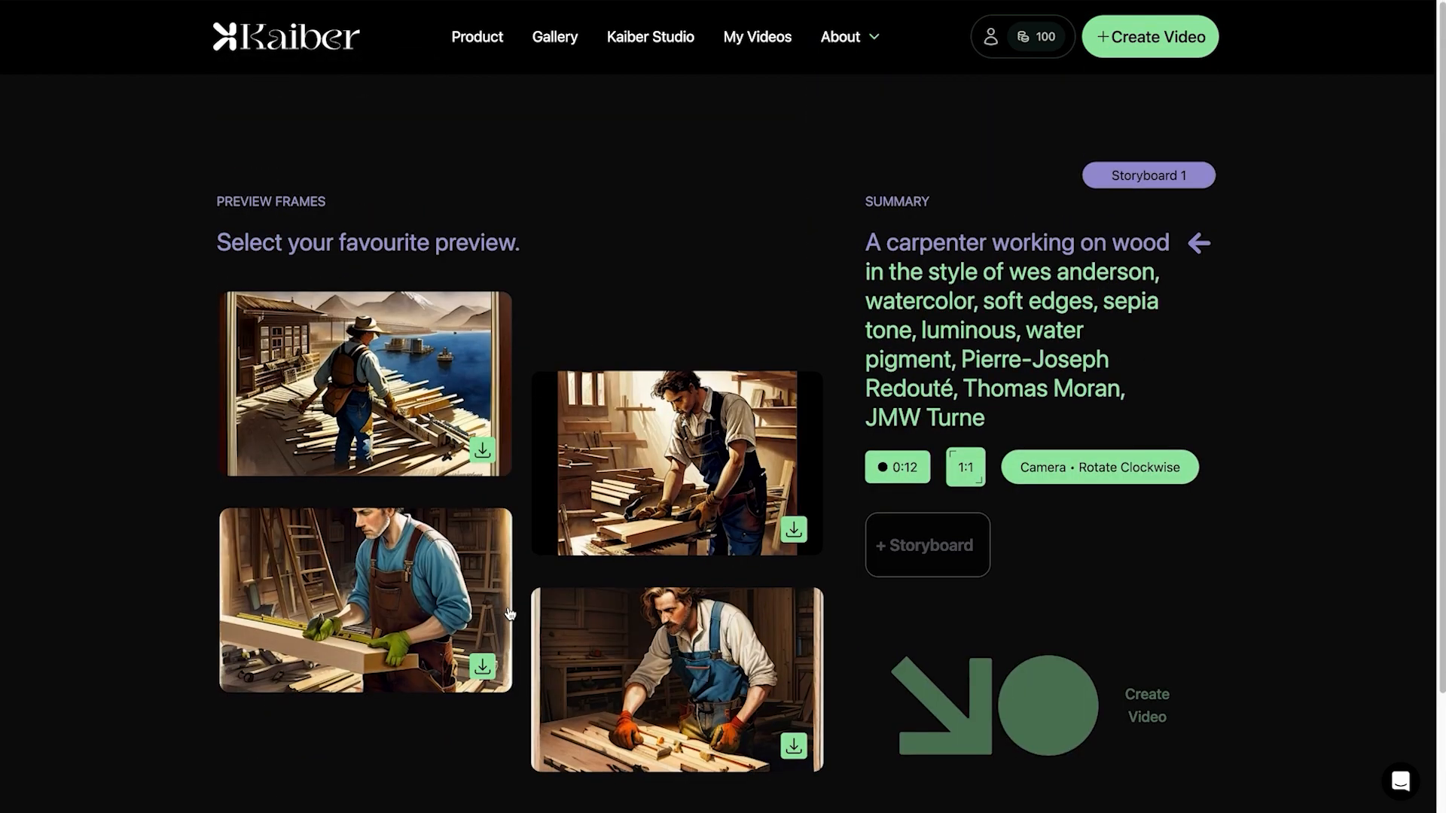
pyautogui.scroll(-1, 509, 613)
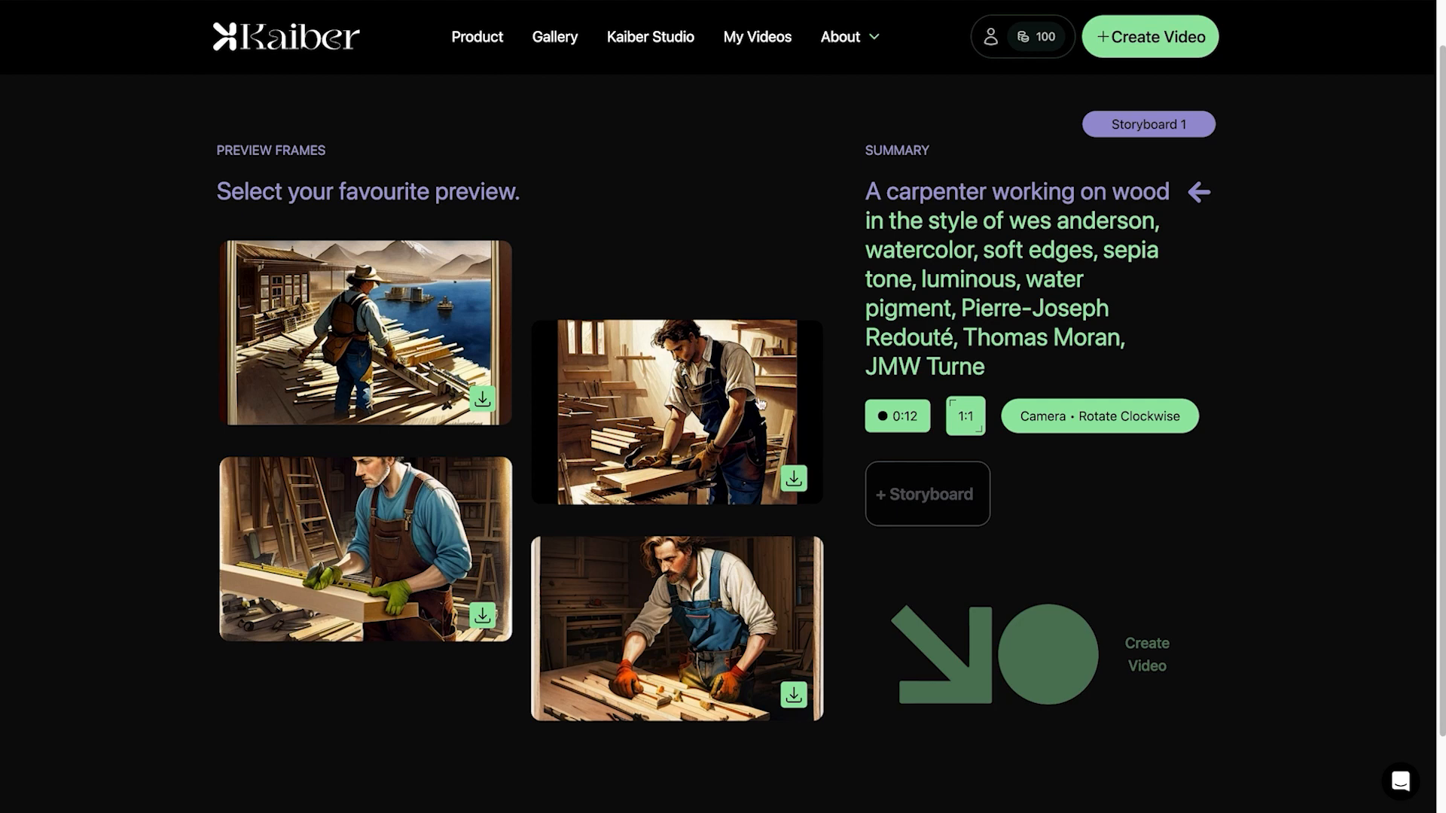
pyautogui.click(736, 454)
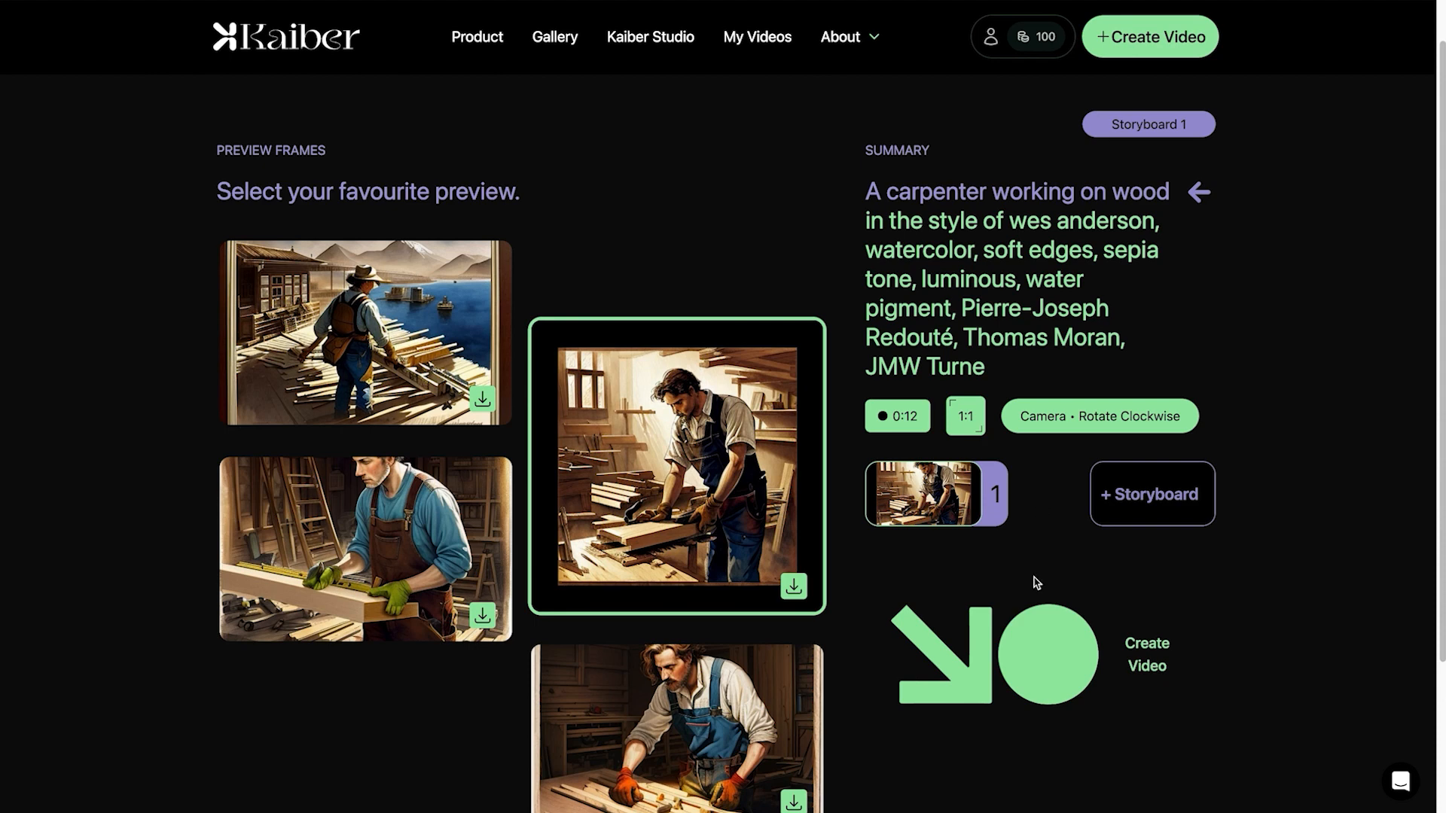
pyautogui.click(1056, 671)
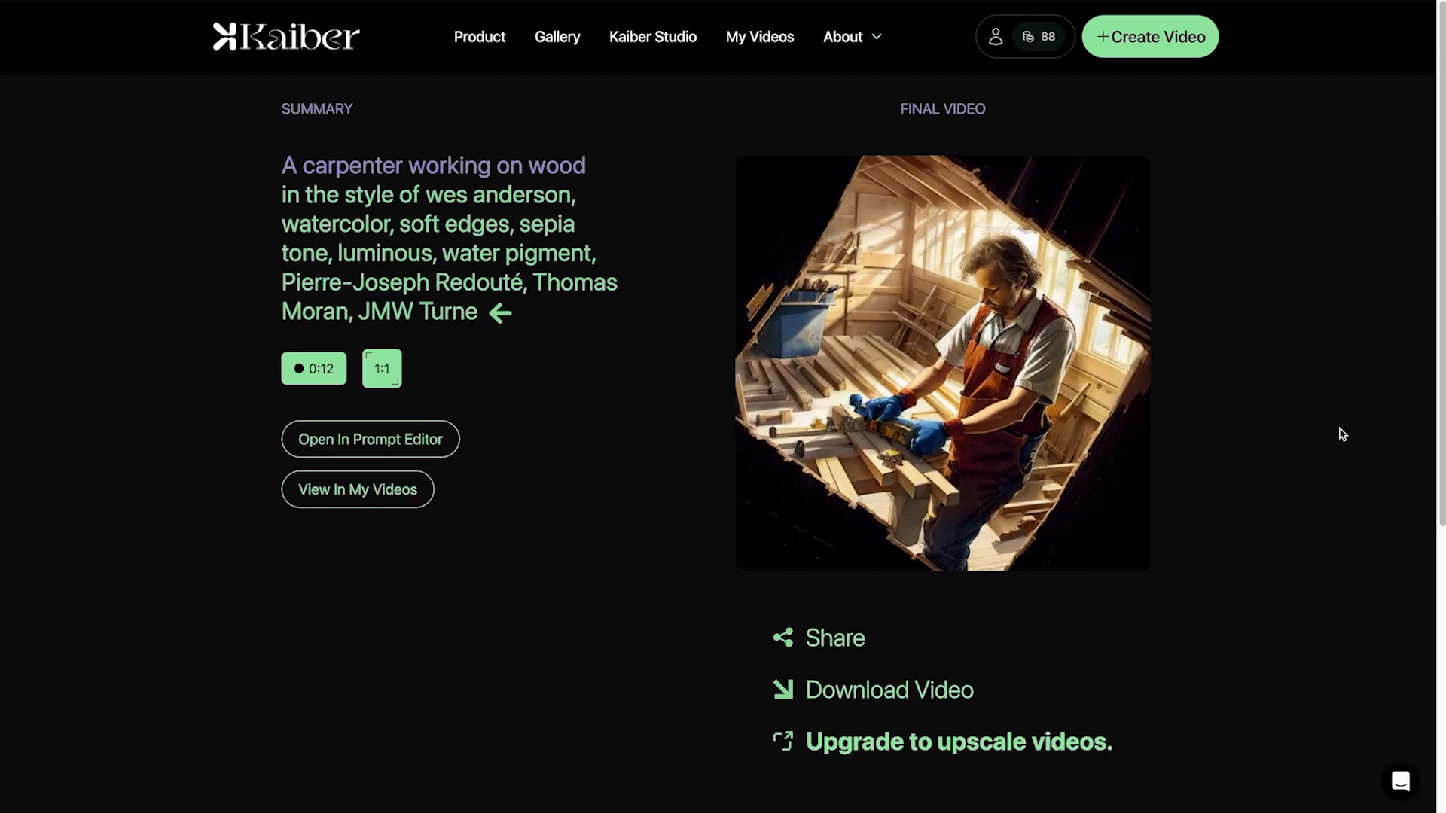
# Watch the finished carpenter video in full screen
pyautogui.moveTo(779, 550)
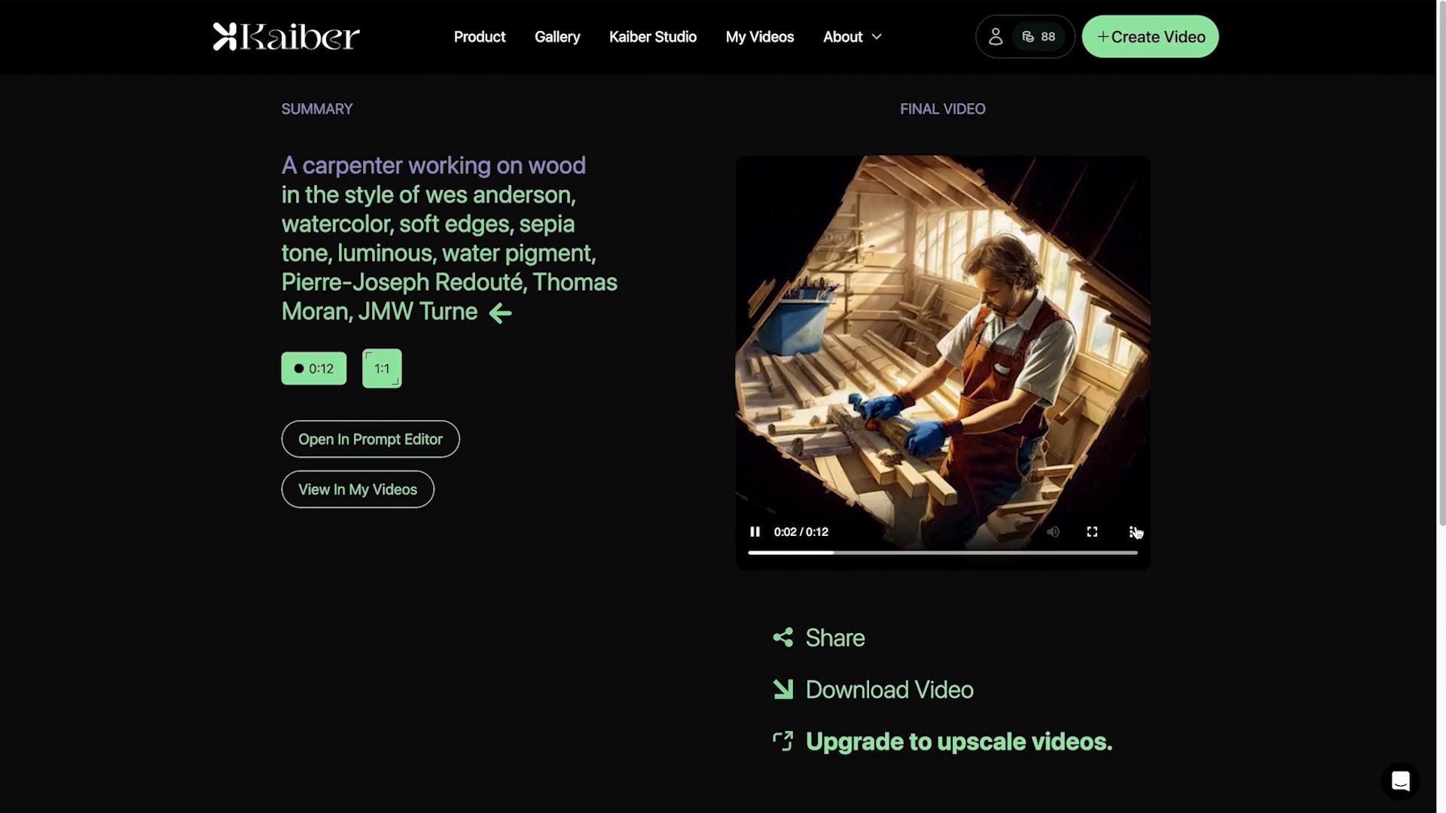
pyautogui.click(1092, 513)
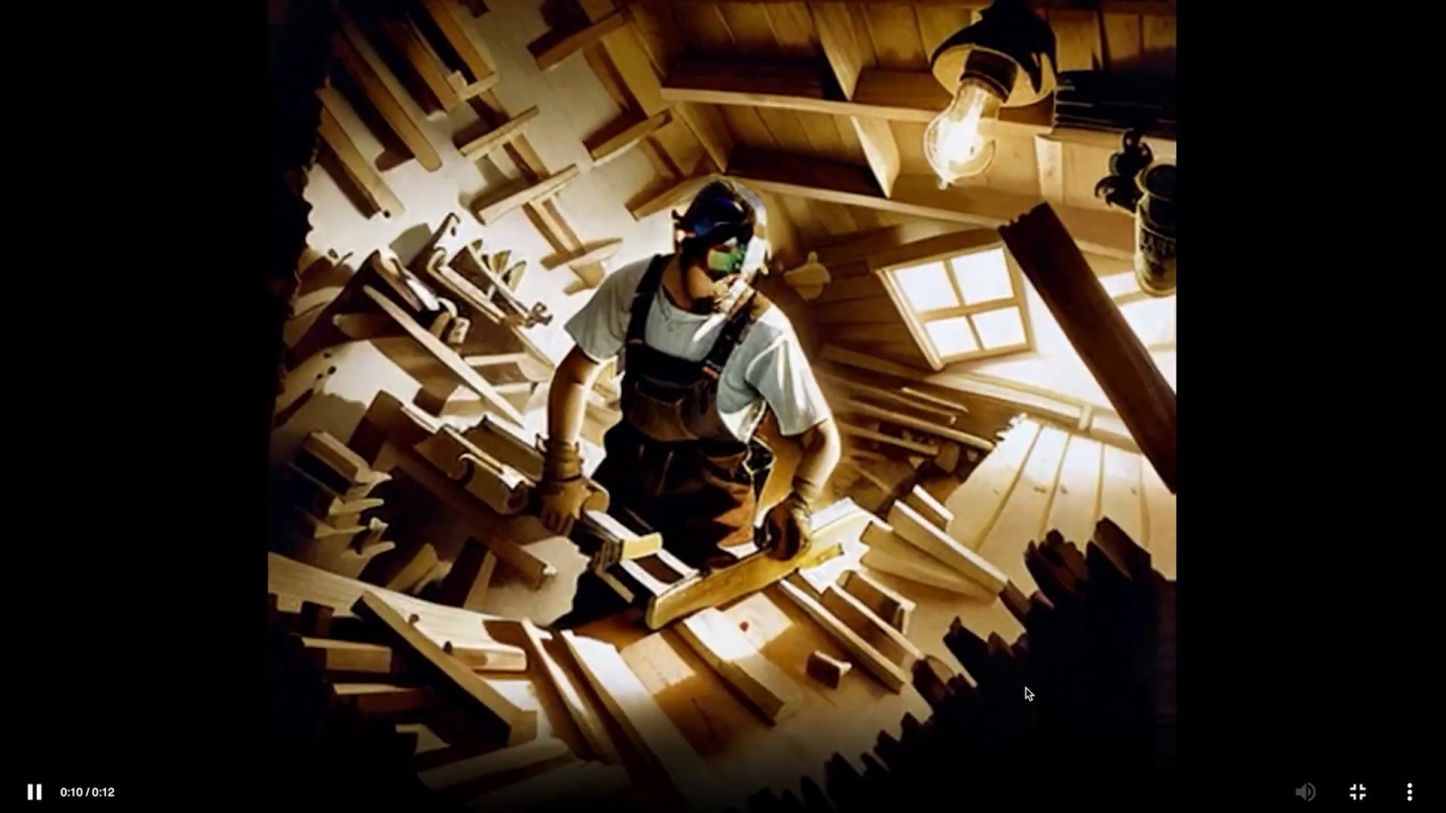
pyautogui.press('Escape')
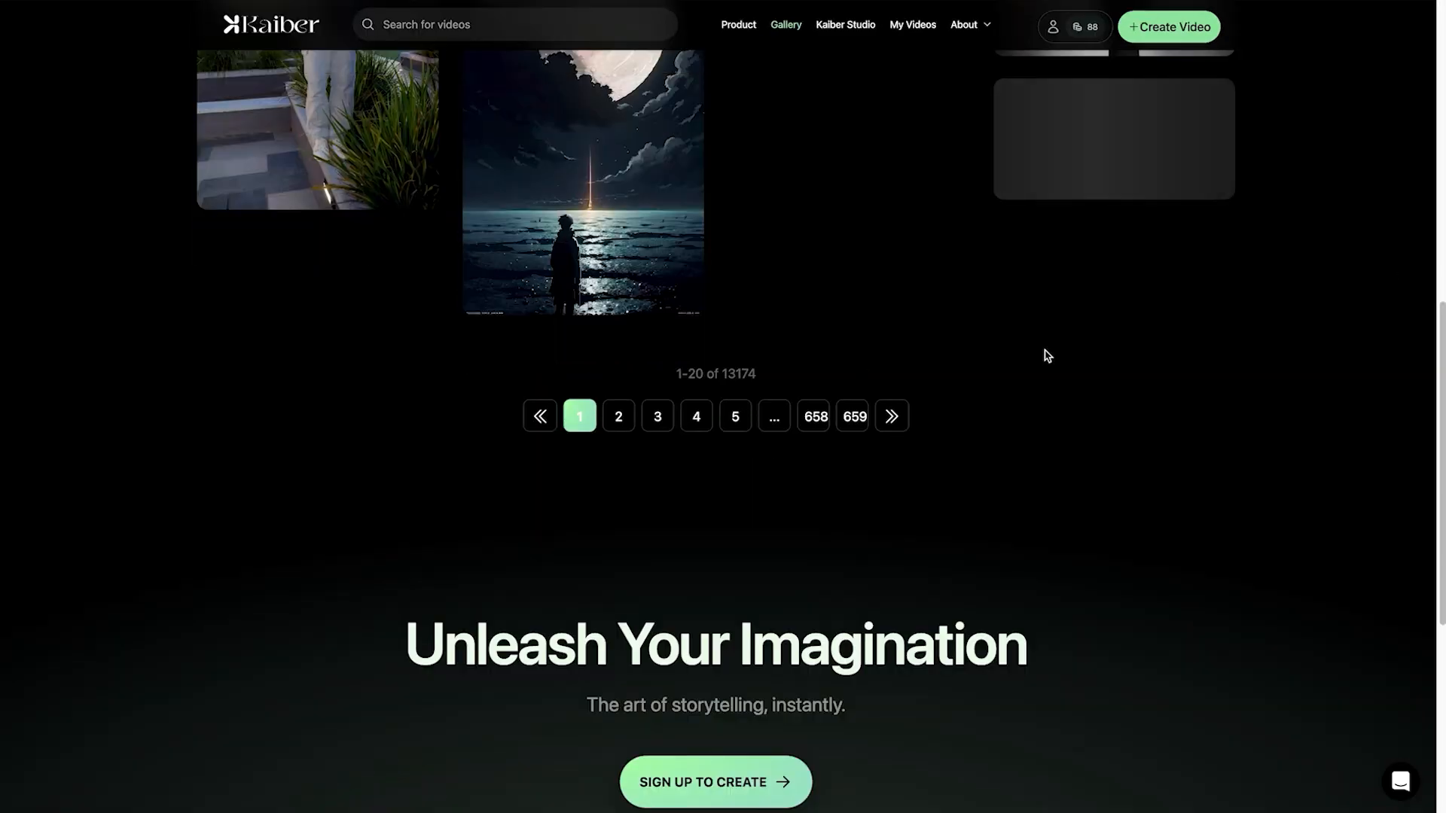
# Browse the Kaiber gallery and open the black-and-white video about evil banks and rich people looking down to the poor
pyautogui.scroll(10, 1048, 356)
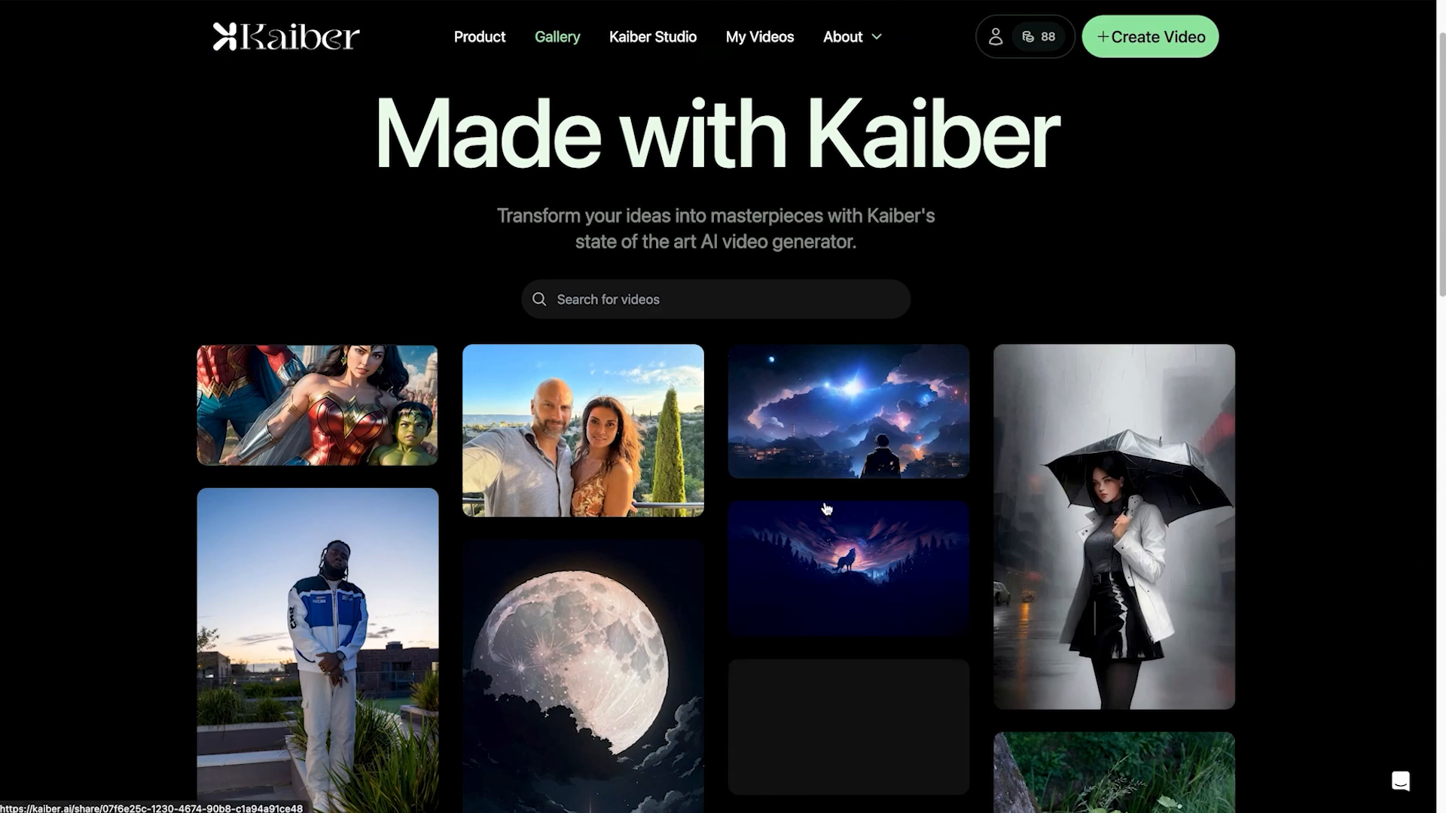
pyautogui.scroll(-3, 826, 509)
pyautogui.scroll(-3, 826, 508)
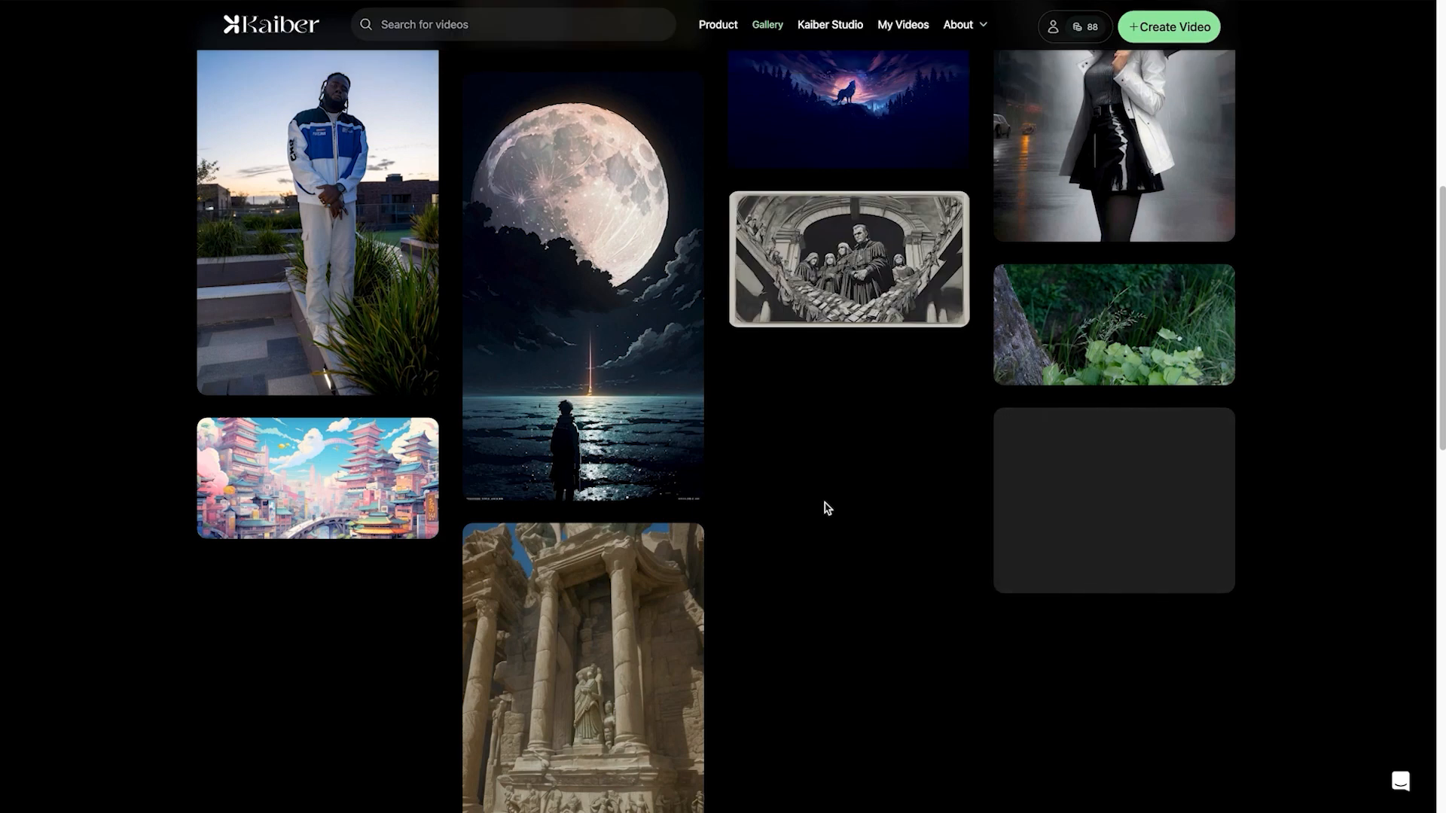
pyautogui.moveTo(843, 280)
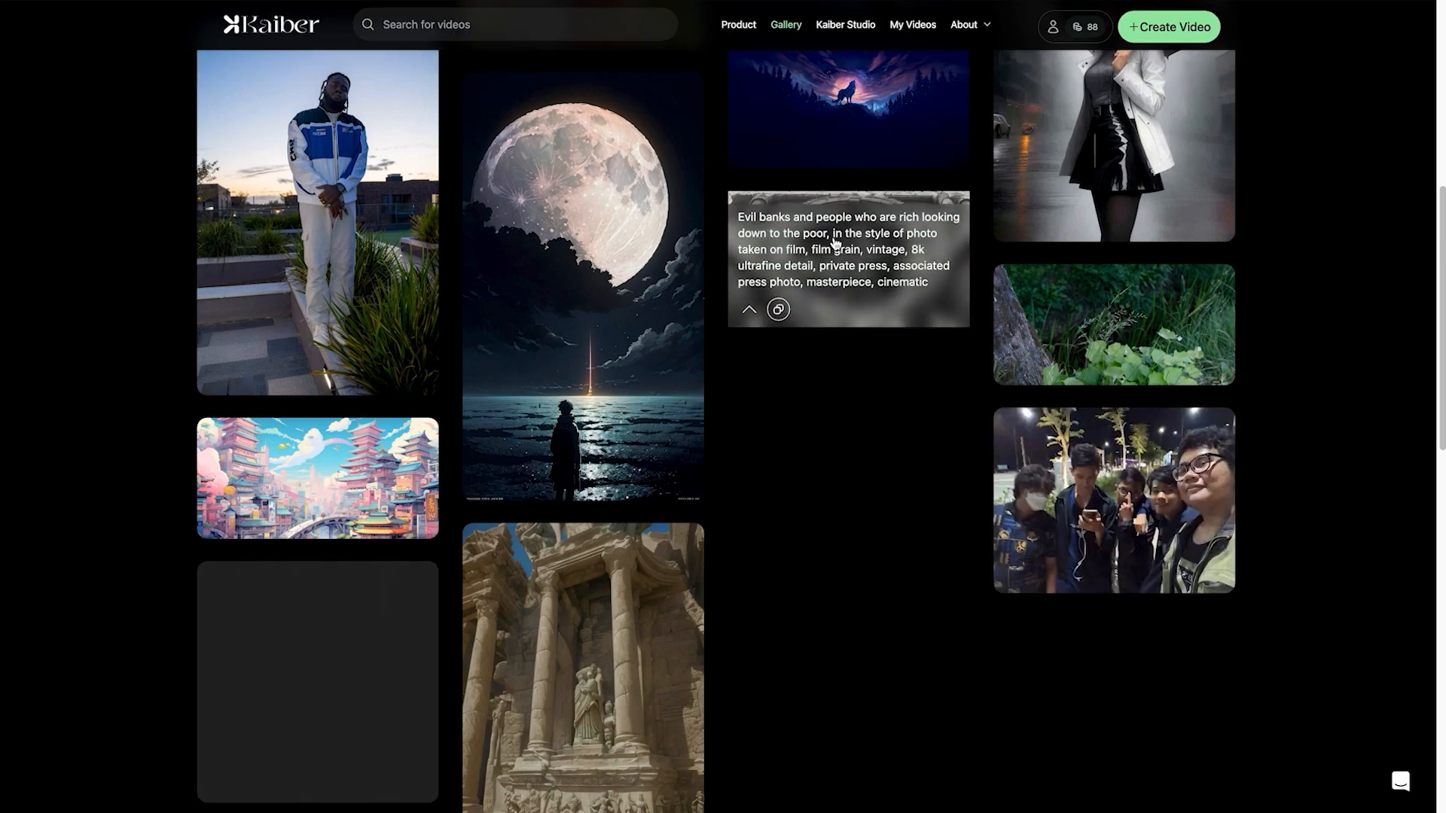
pyautogui.click(856, 205)
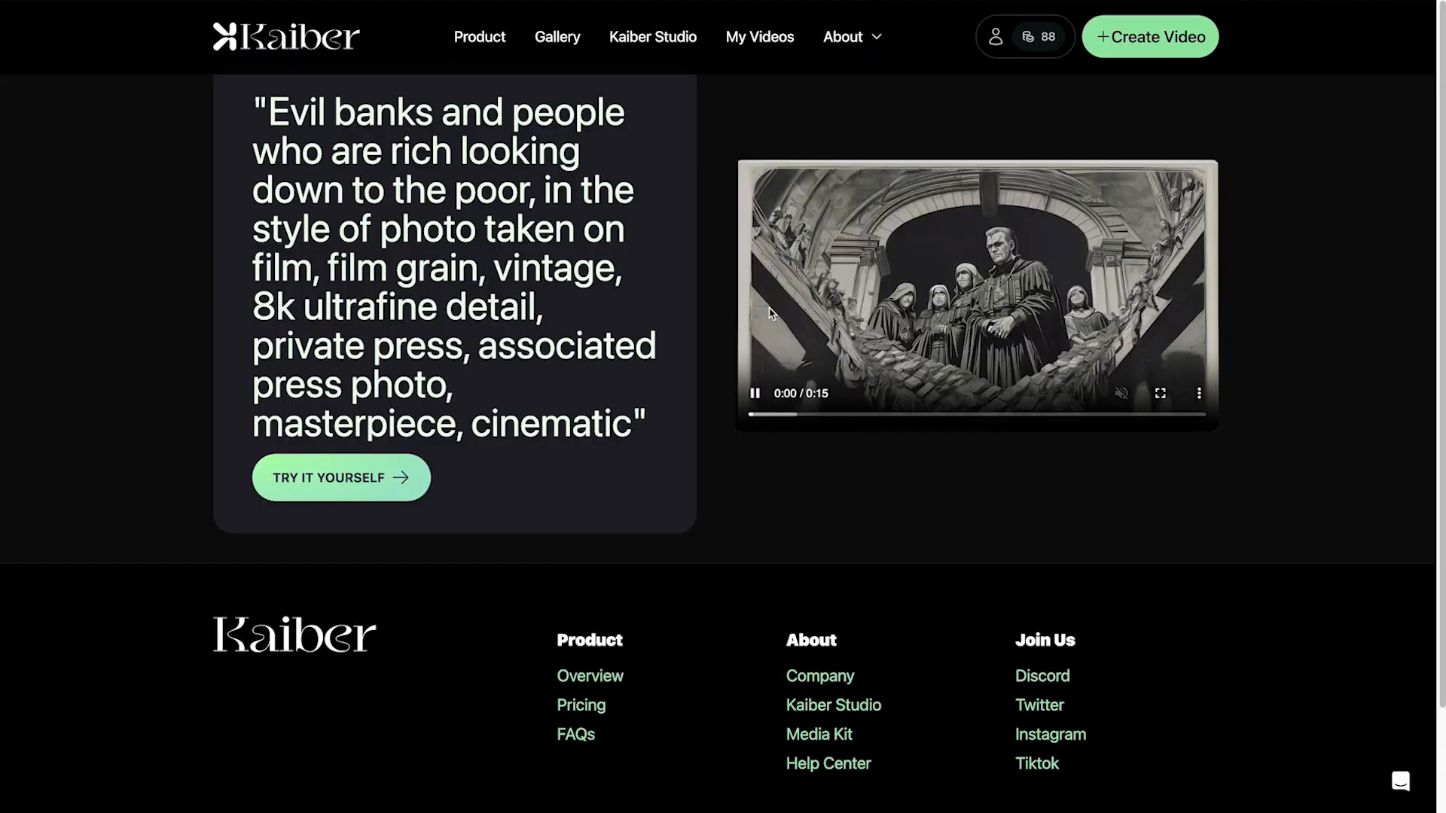
# Pause the gallery video, rewind it to 0:00 and capture its first frame as a screenshot
pyautogui.click(756, 395)
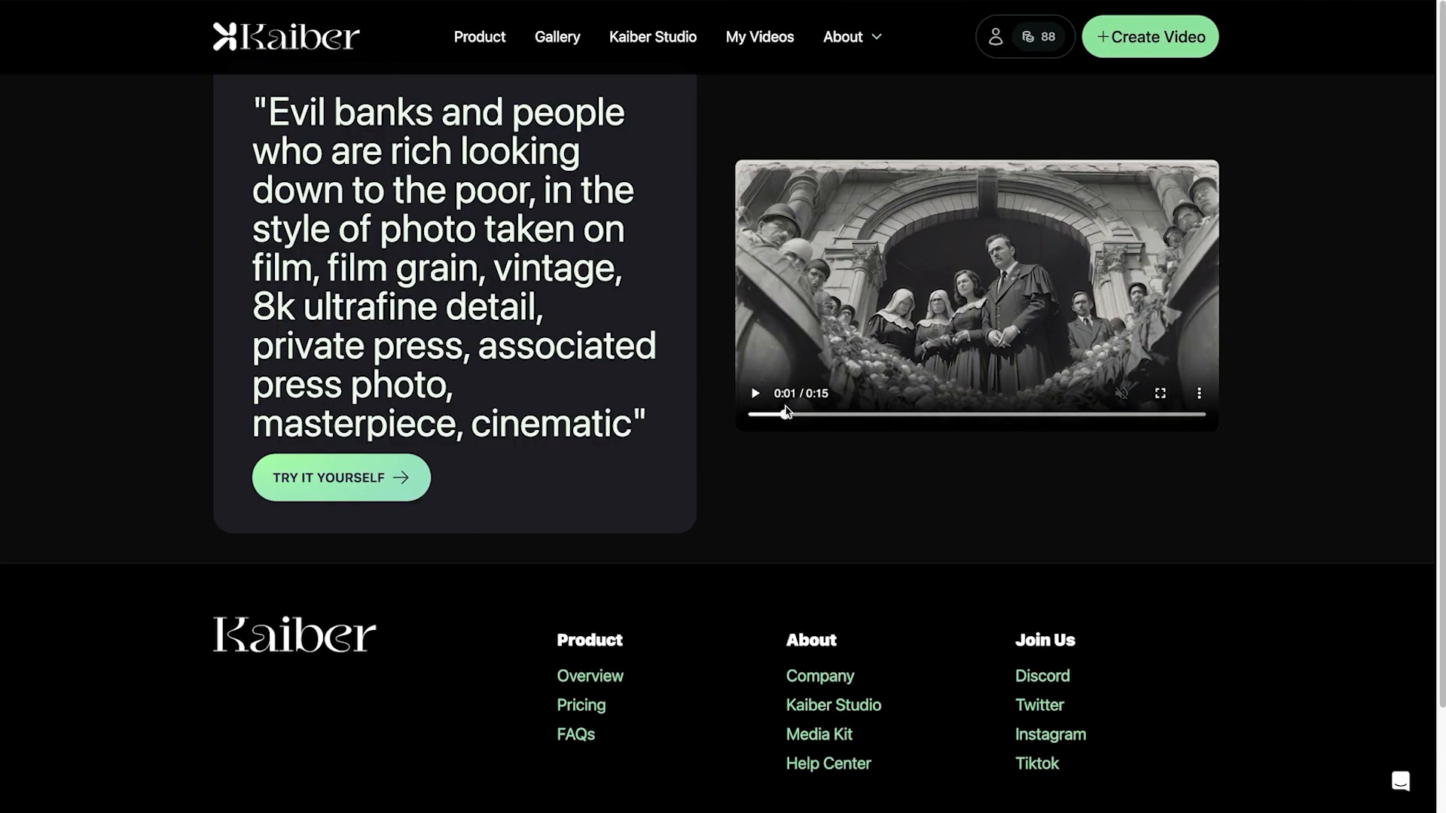
pyautogui.moveTo(785, 411); pyautogui.dragTo(675, 409)
pyautogui.click(1160, 393)
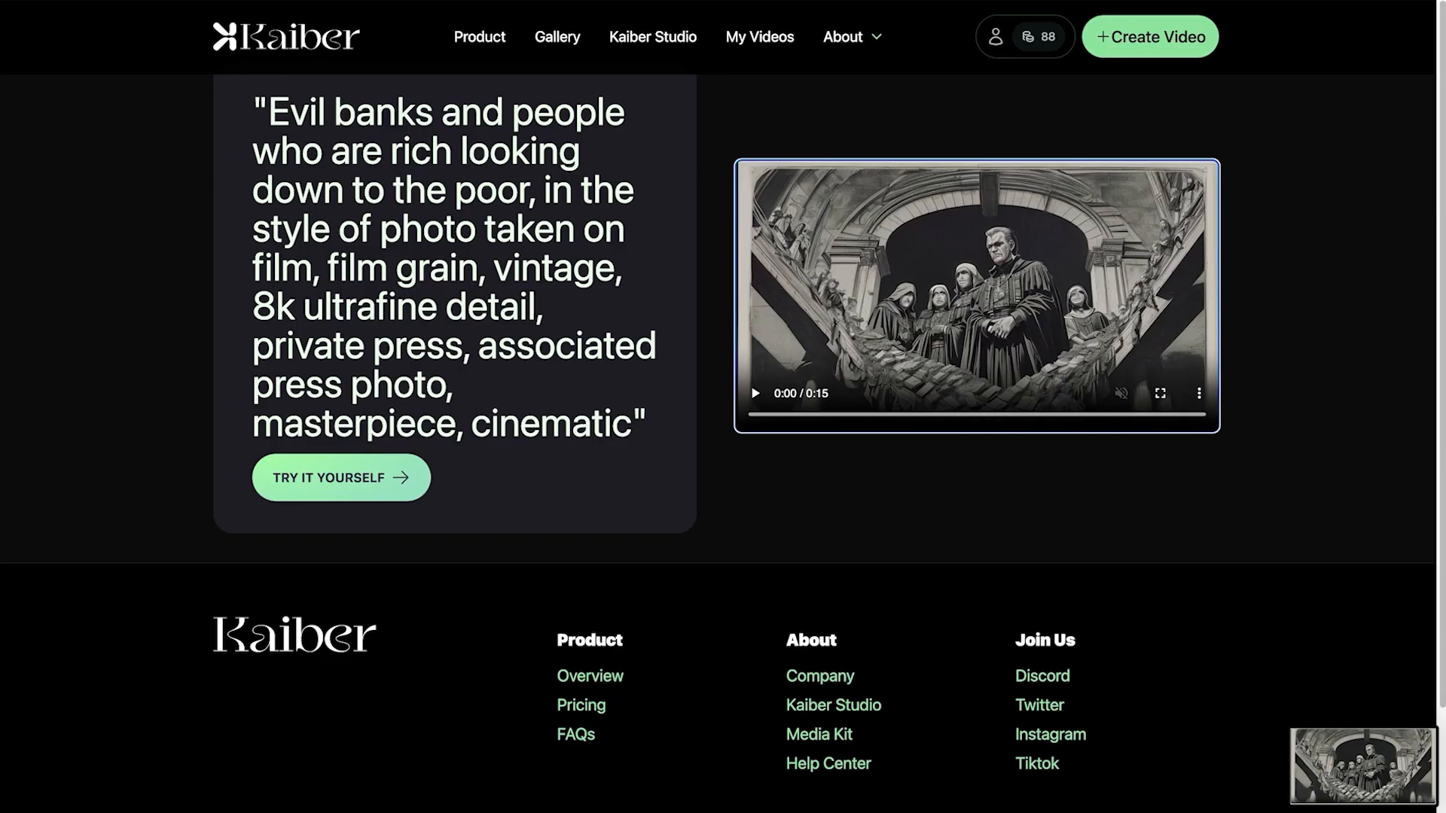
# Add the captured screenshot as the initial image of a new Flipbook video and continue to the prompt
pyautogui.hotkey('ctrl', 'Tab')
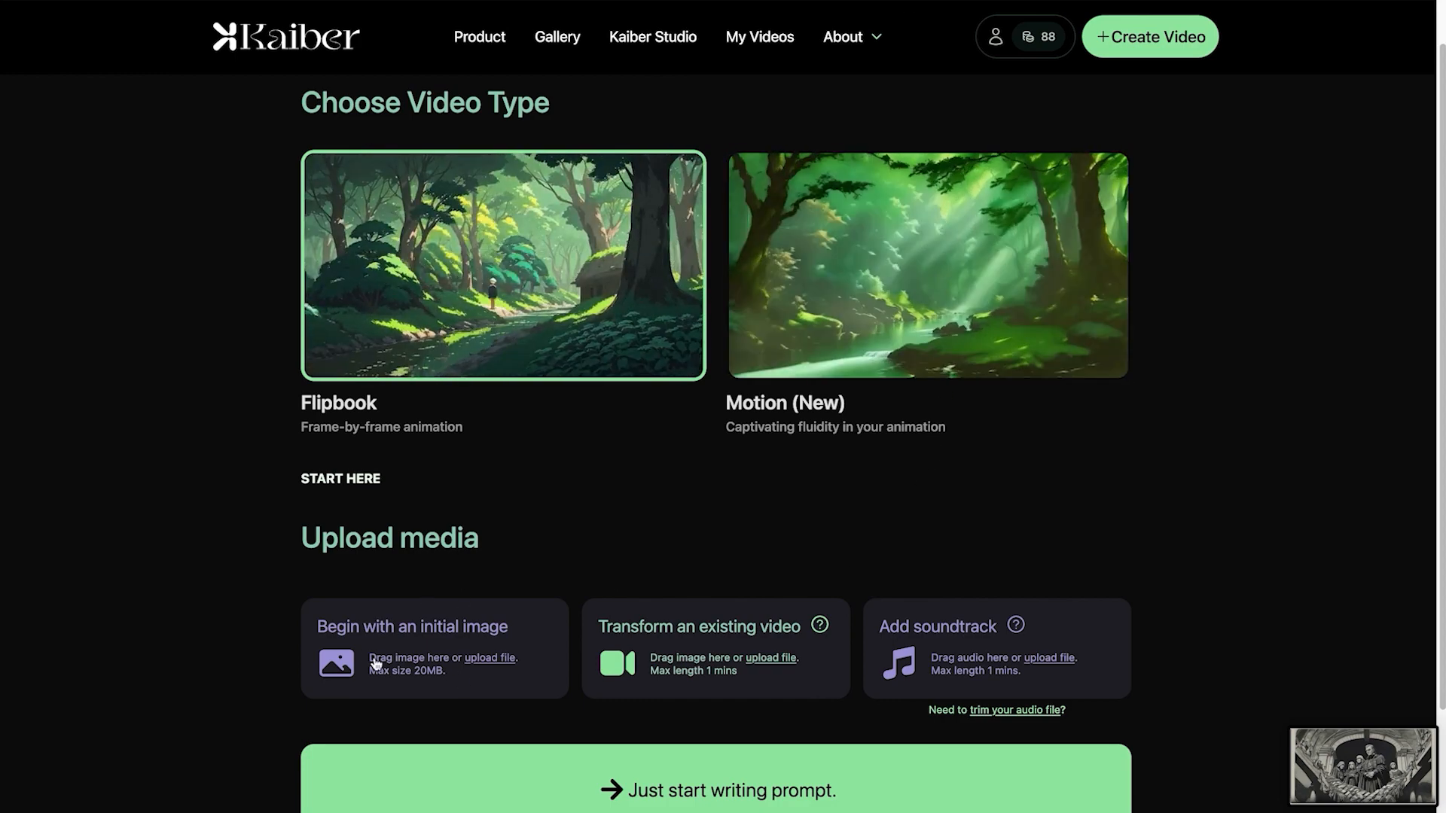
pyautogui.moveTo(1363, 766); pyautogui.dragTo(416, 655)
pyautogui.scroll(-5, 572, 632)
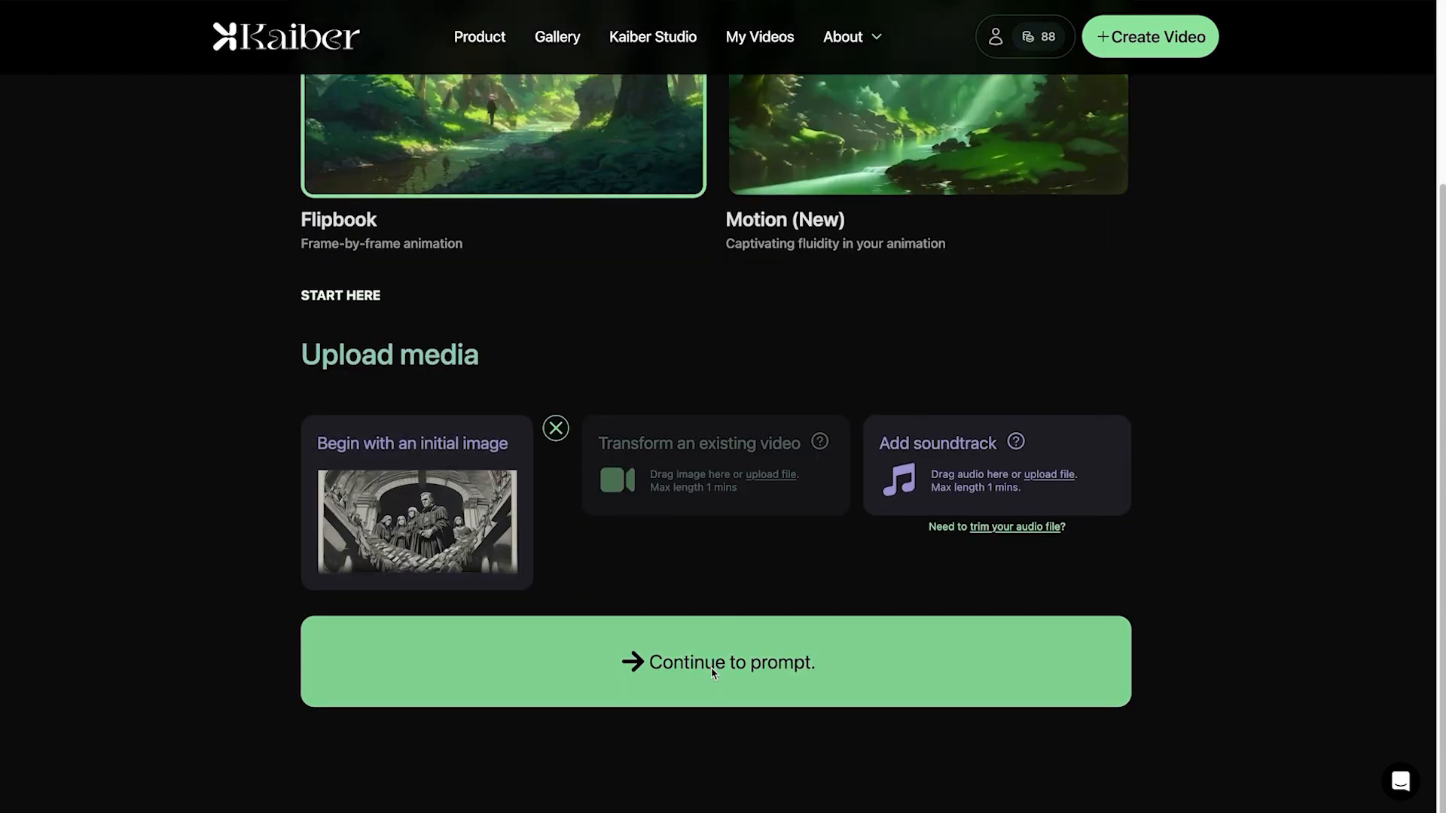
pyautogui.click(711, 667)
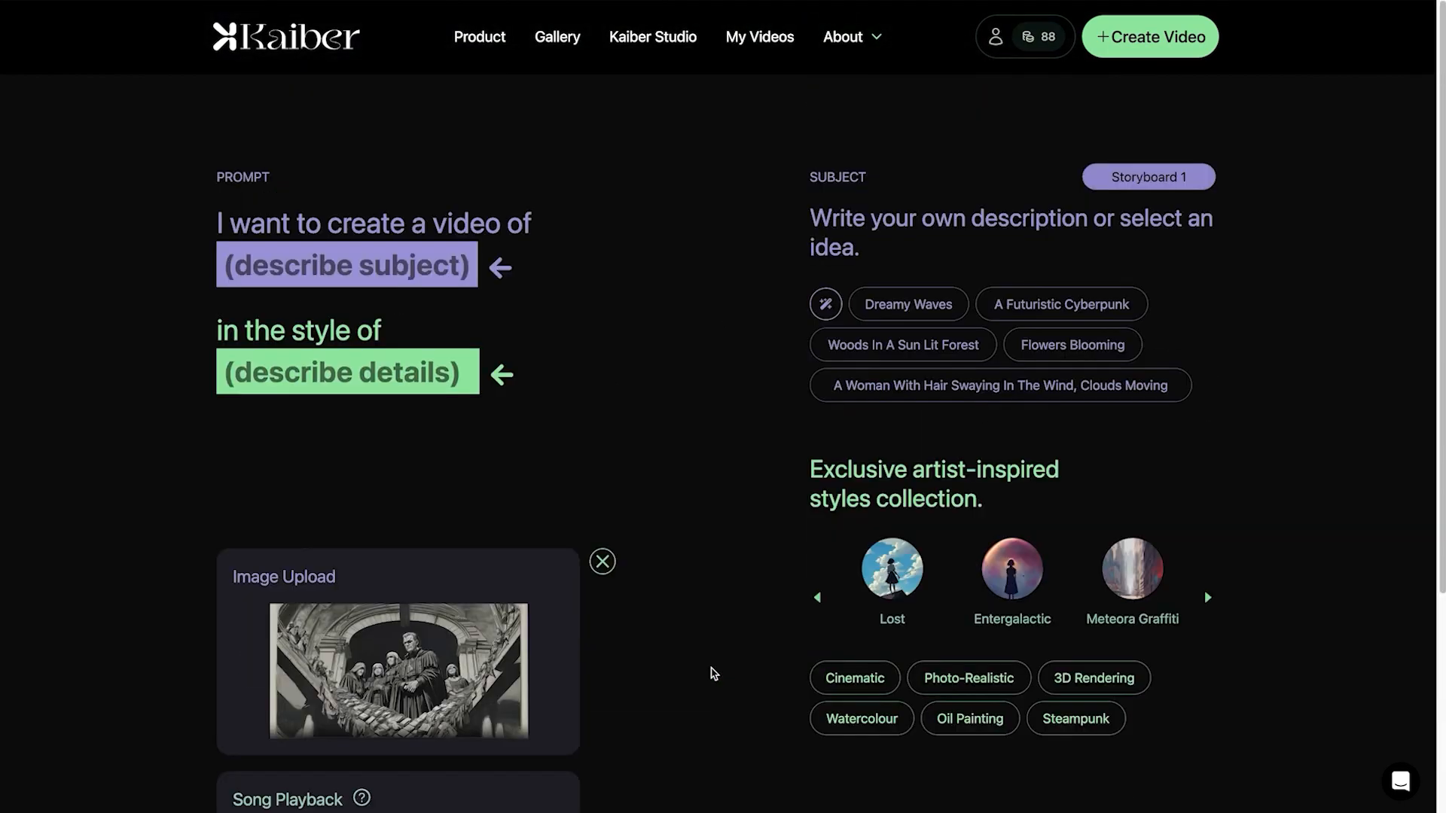
# Describe the video's subject as "congreggation gathers while its raining"
pyautogui.click(295, 267)
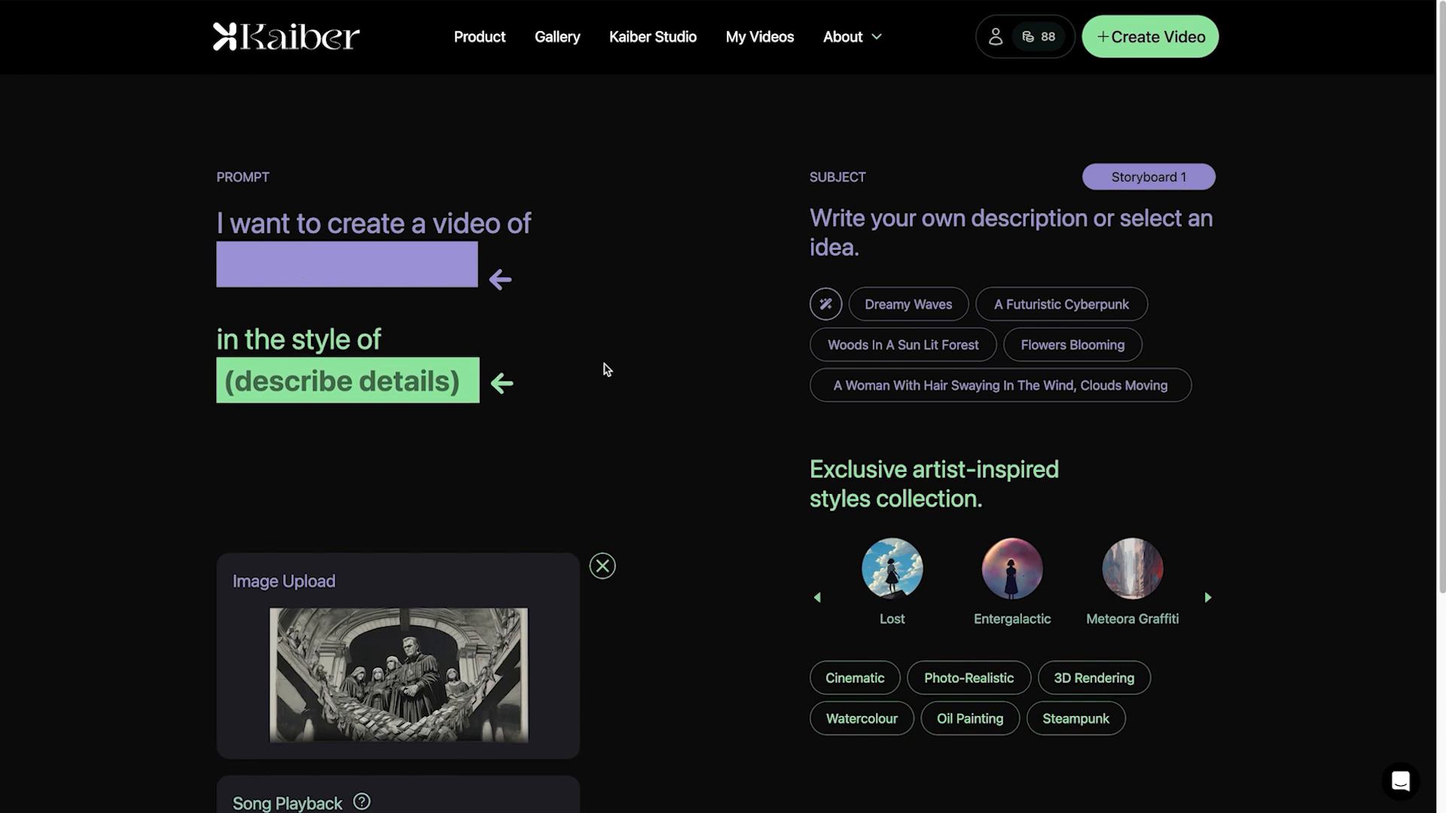
pyautogui.write('congrega')
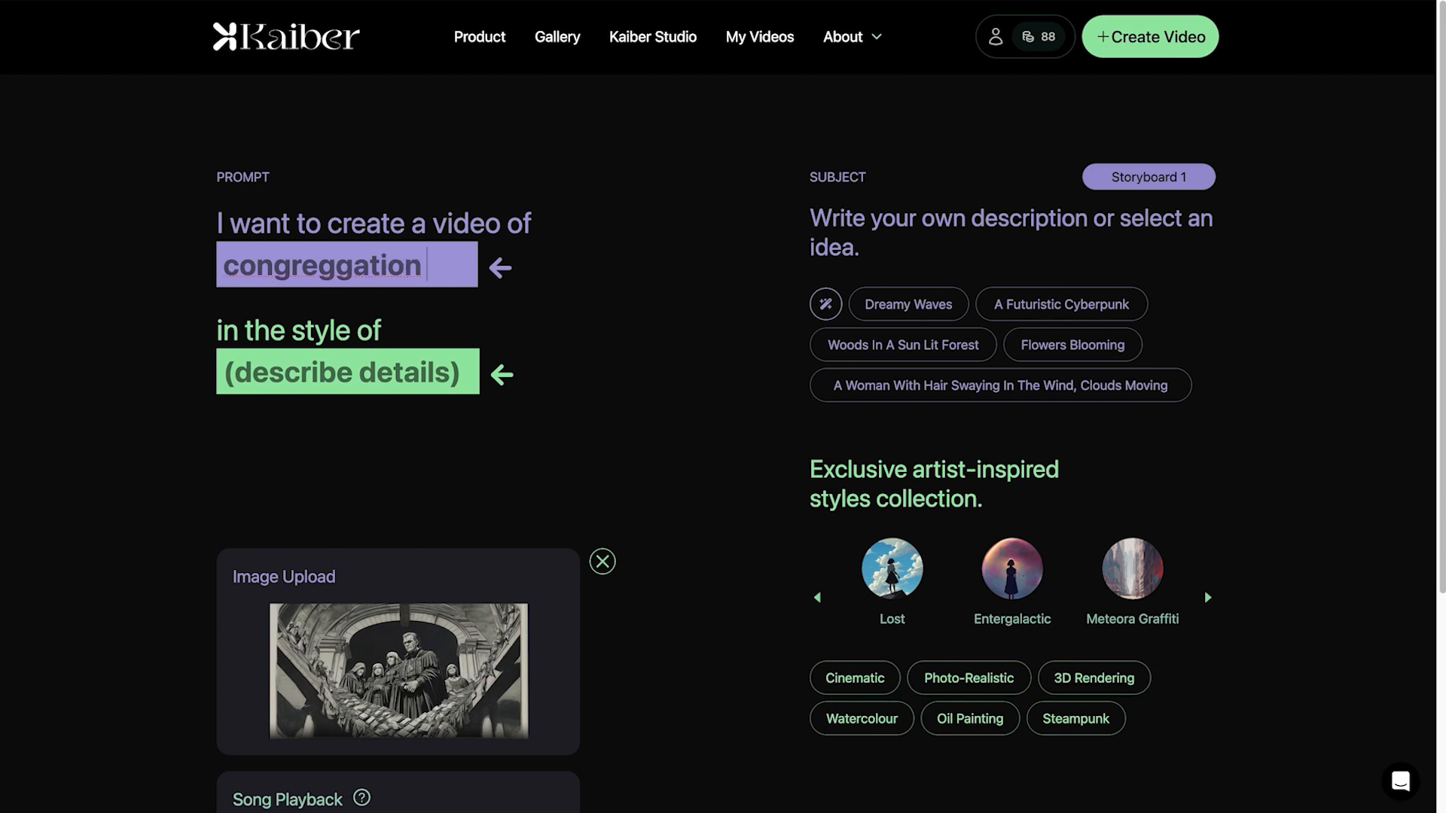
pyautogui.write('ation gathers w')
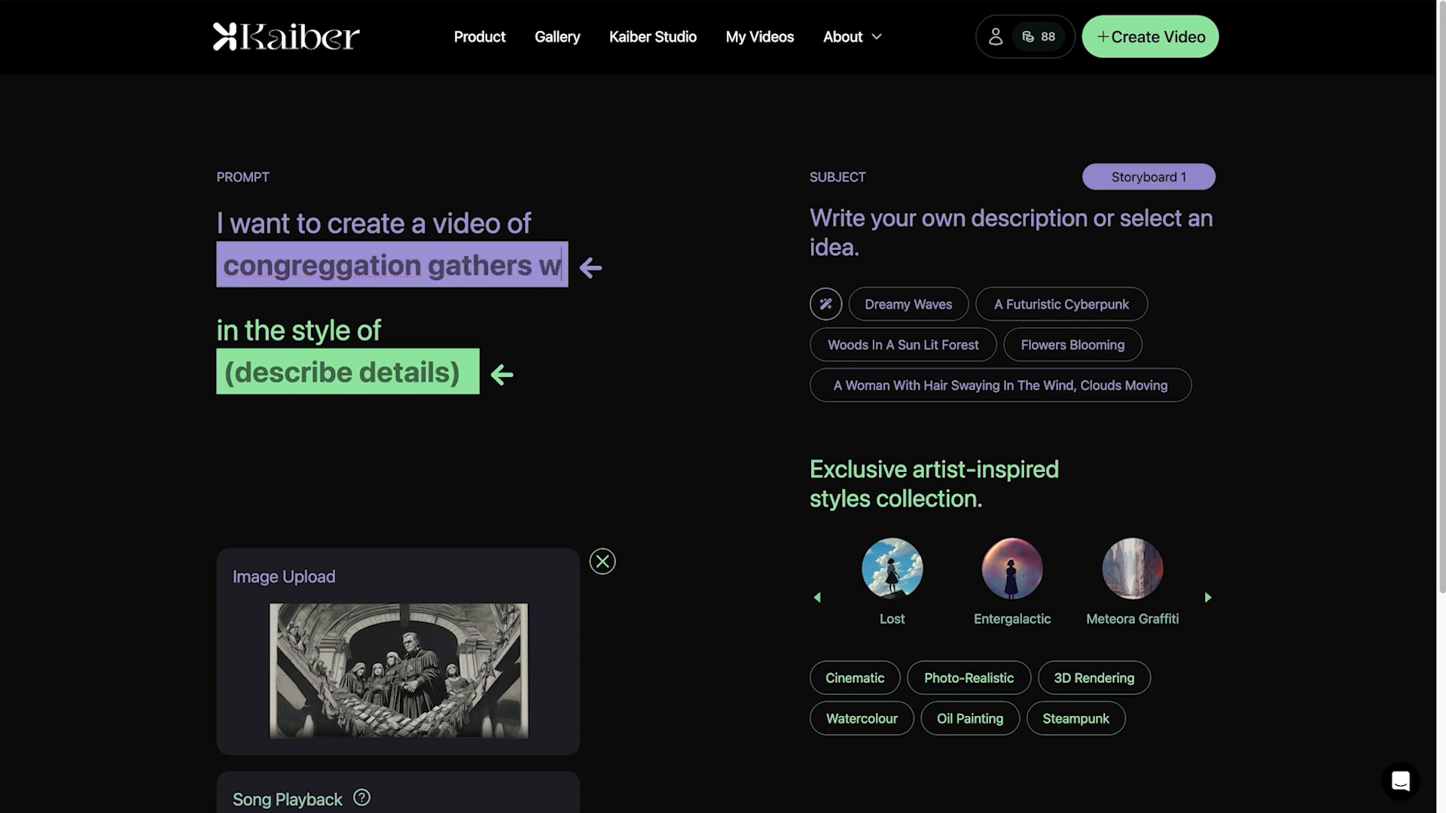
pyautogui.write('hile its raining')
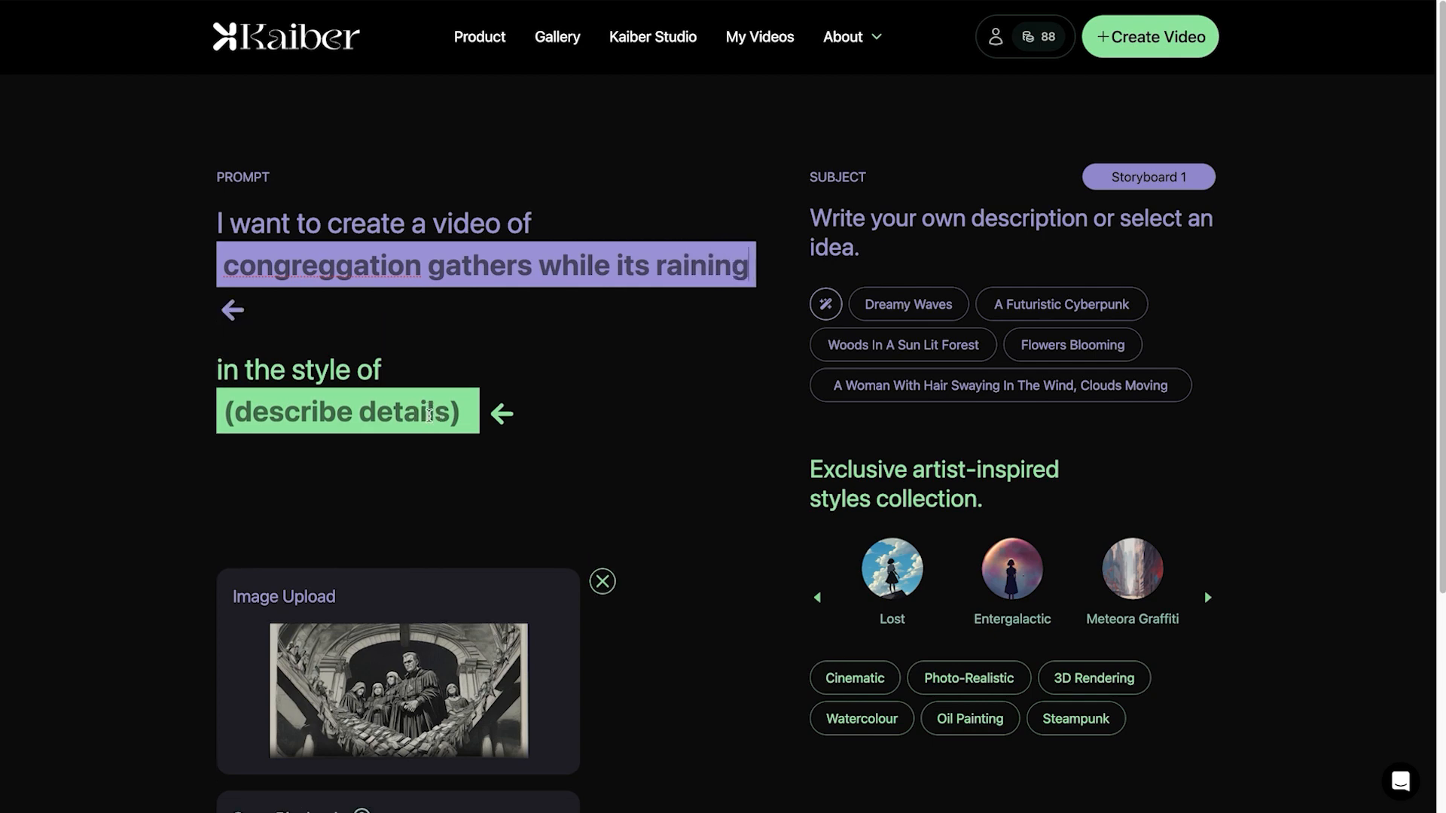
# Browse the artist-inspired styles collection and try Meteora Graphic as the prompt's style
pyautogui.click(429, 416)
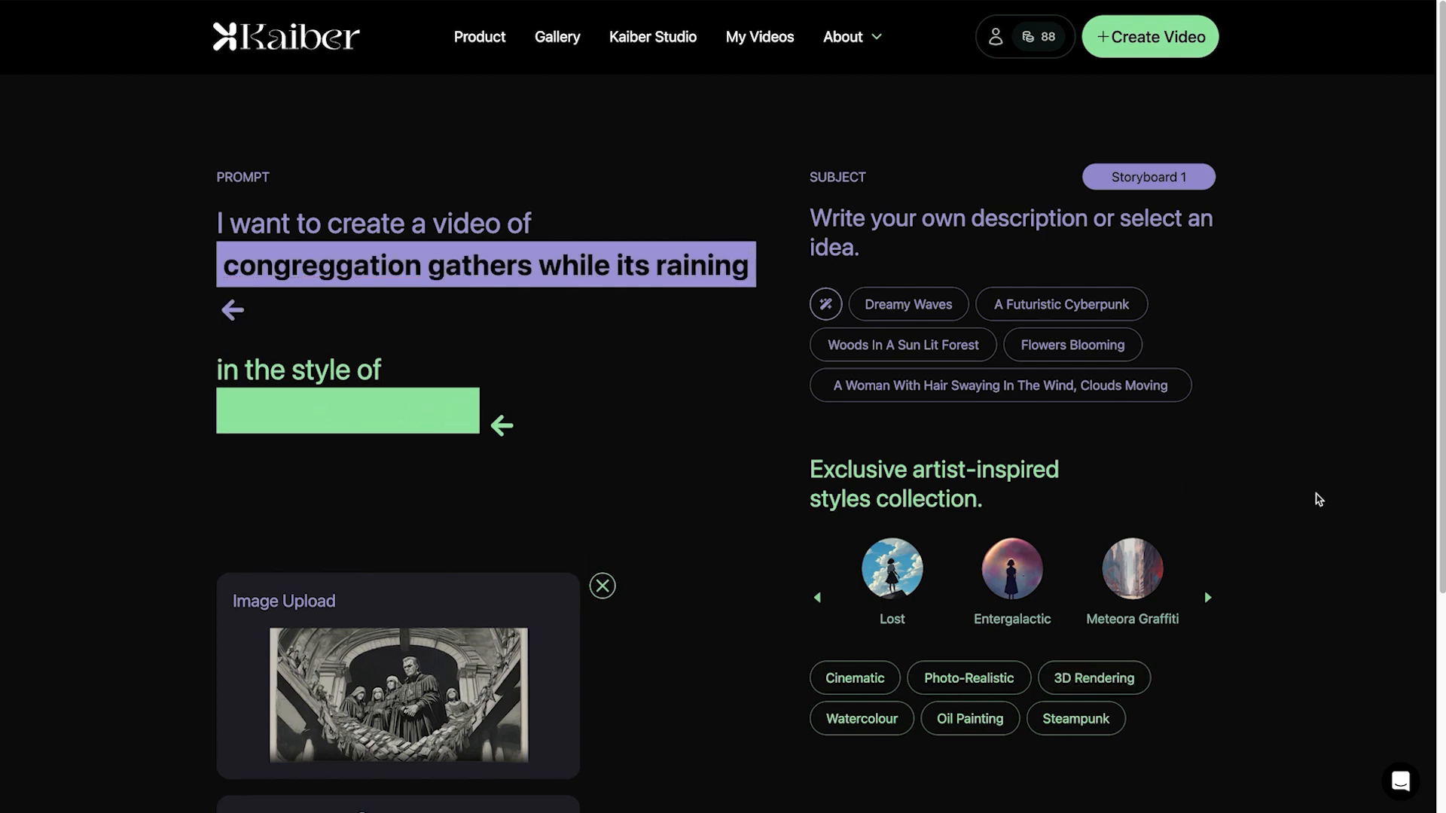
pyautogui.scroll(-3, 1280, 512)
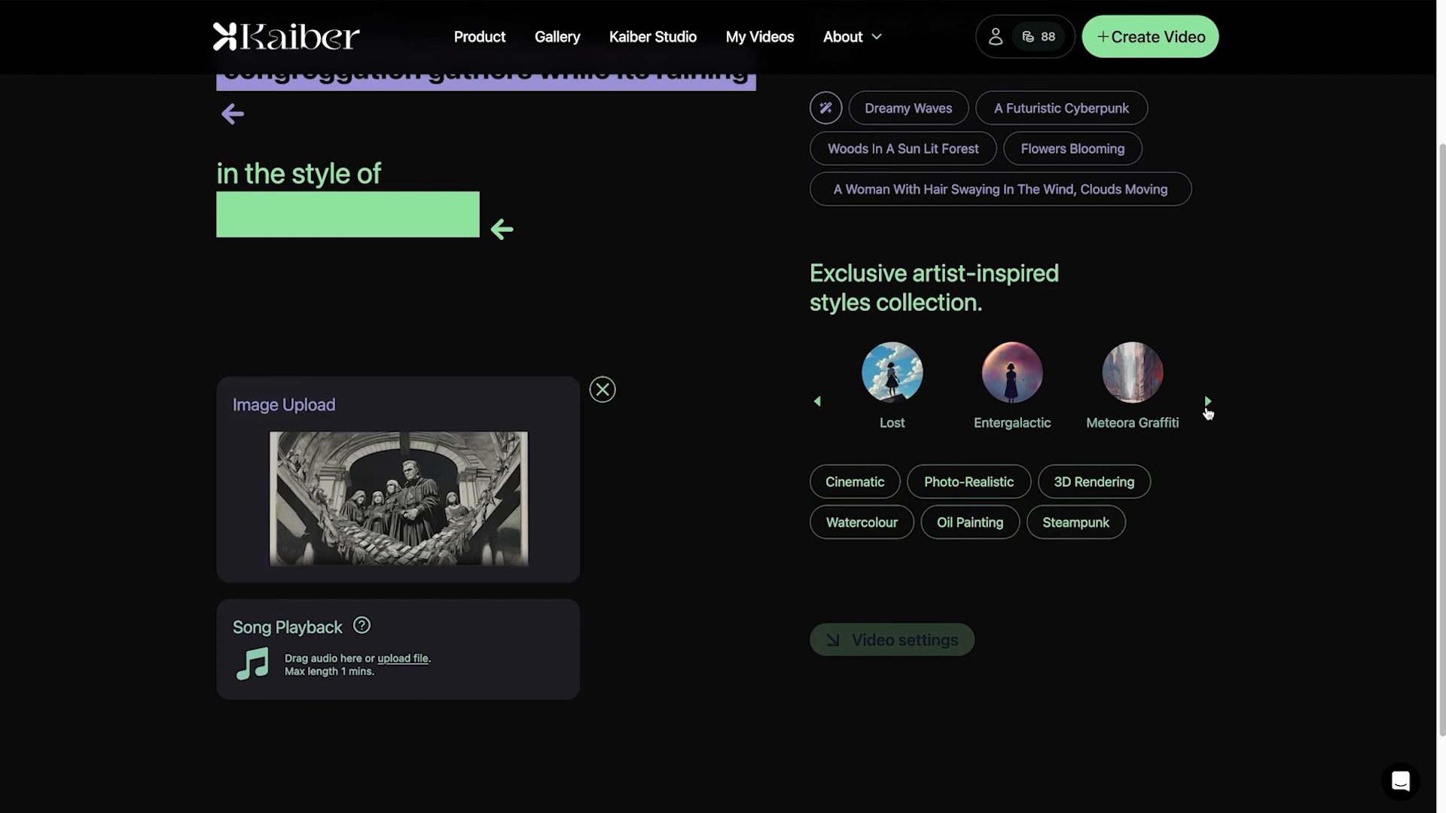
pyautogui.click(1207, 403)
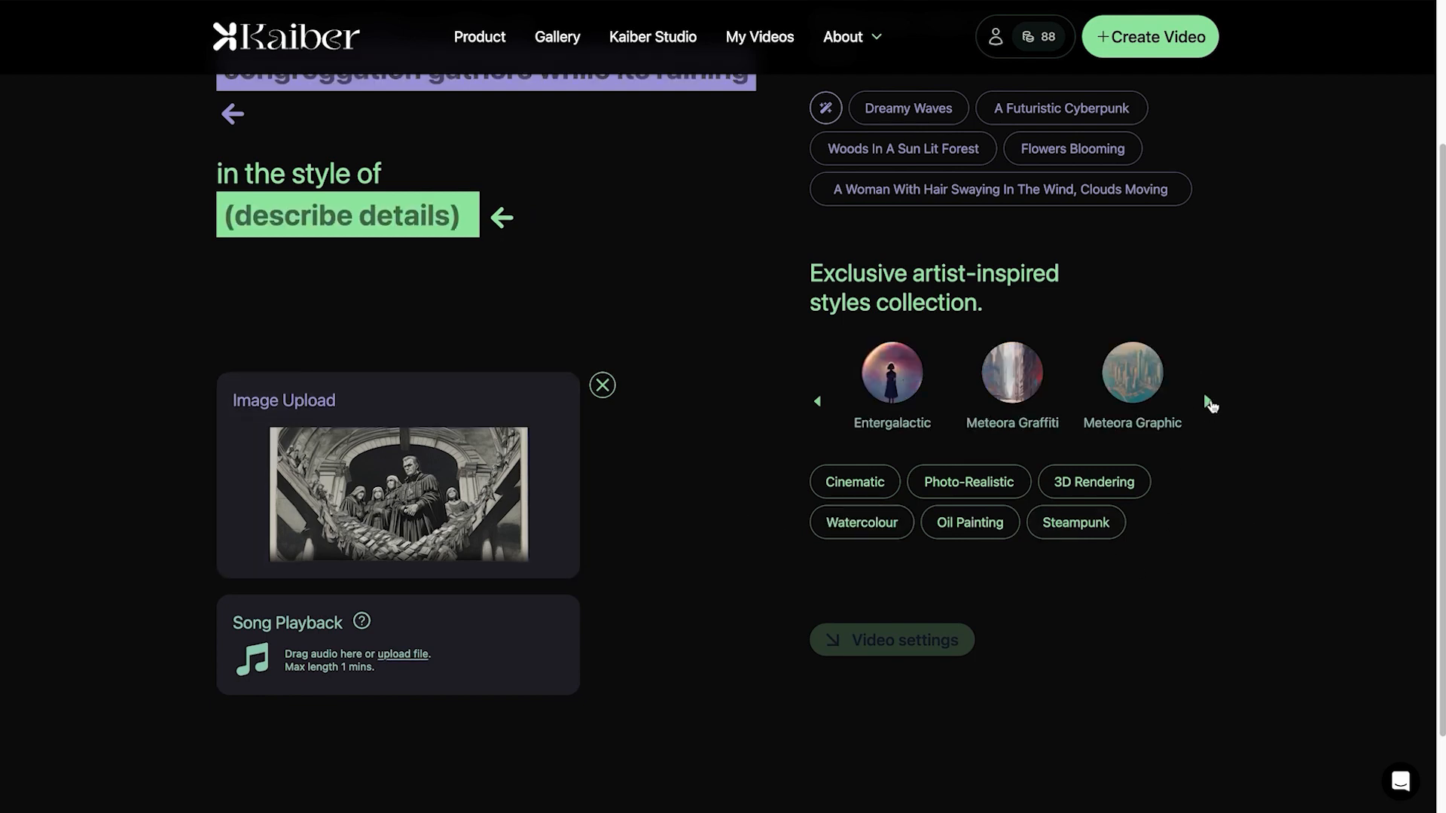
pyautogui.click(819, 403)
pyautogui.click(818, 403)
pyautogui.click(819, 403)
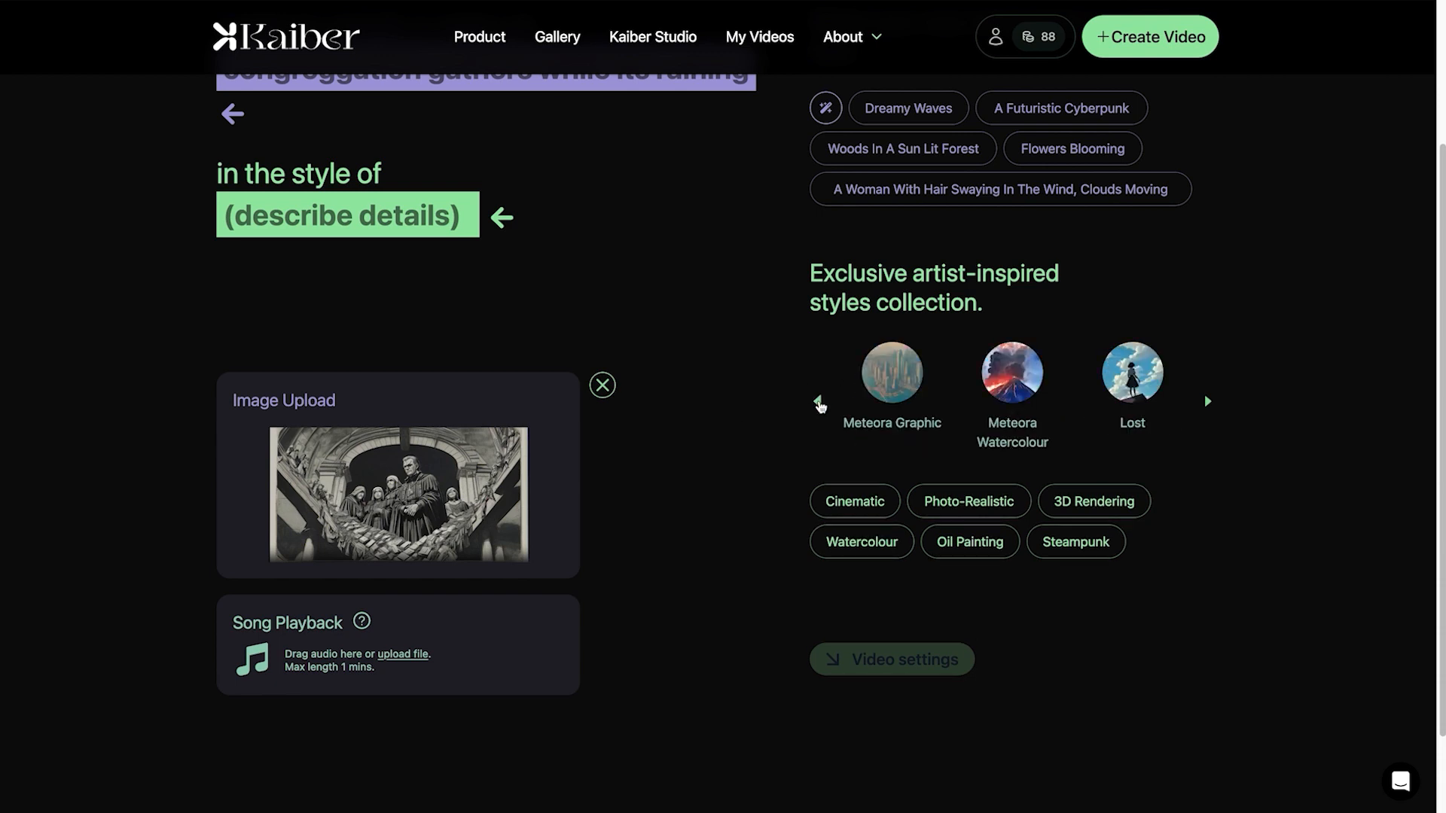
pyautogui.click(819, 399)
pyautogui.click(819, 399)
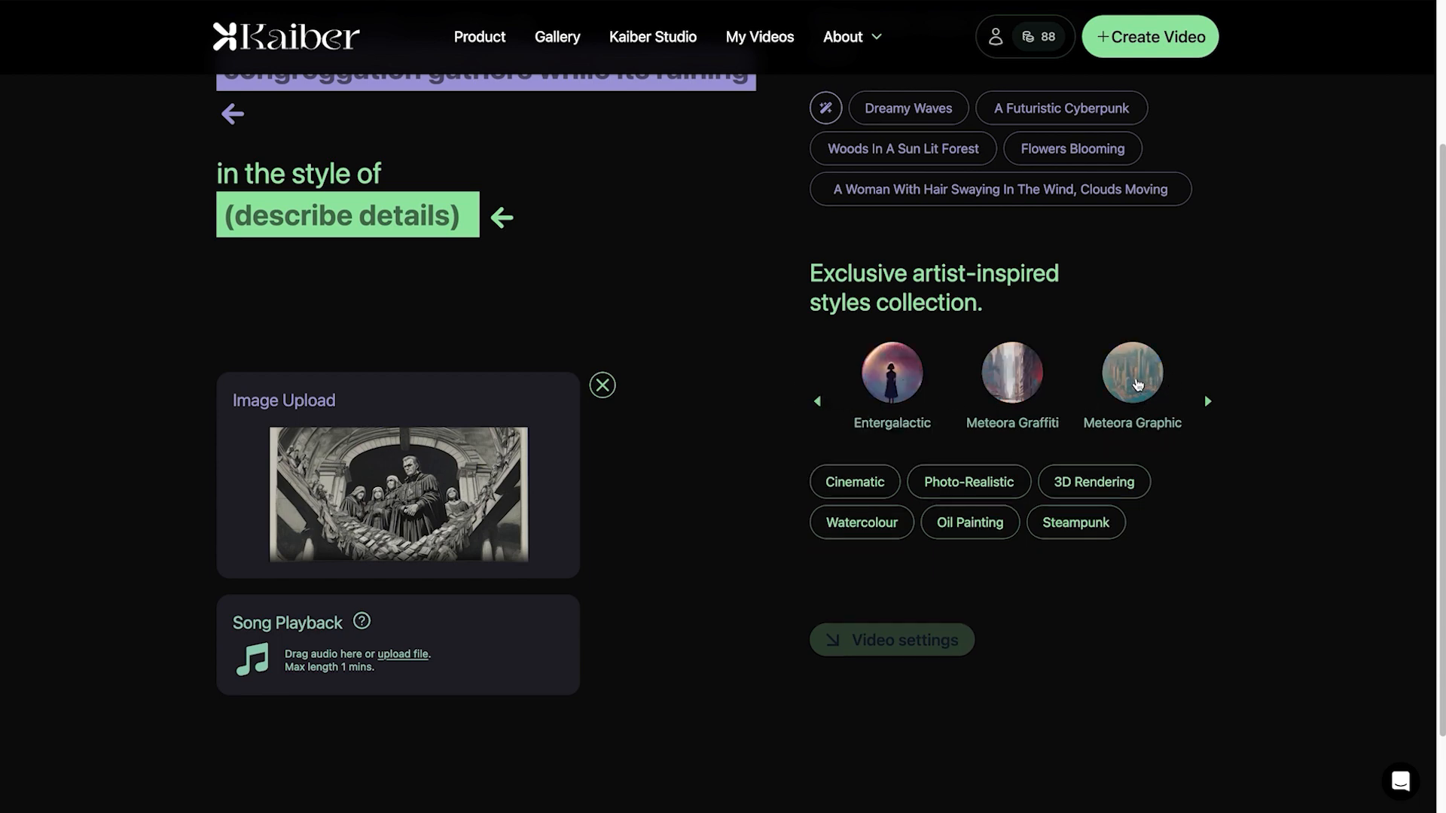
pyautogui.click(1137, 384)
pyautogui.scroll(3, 646, 287)
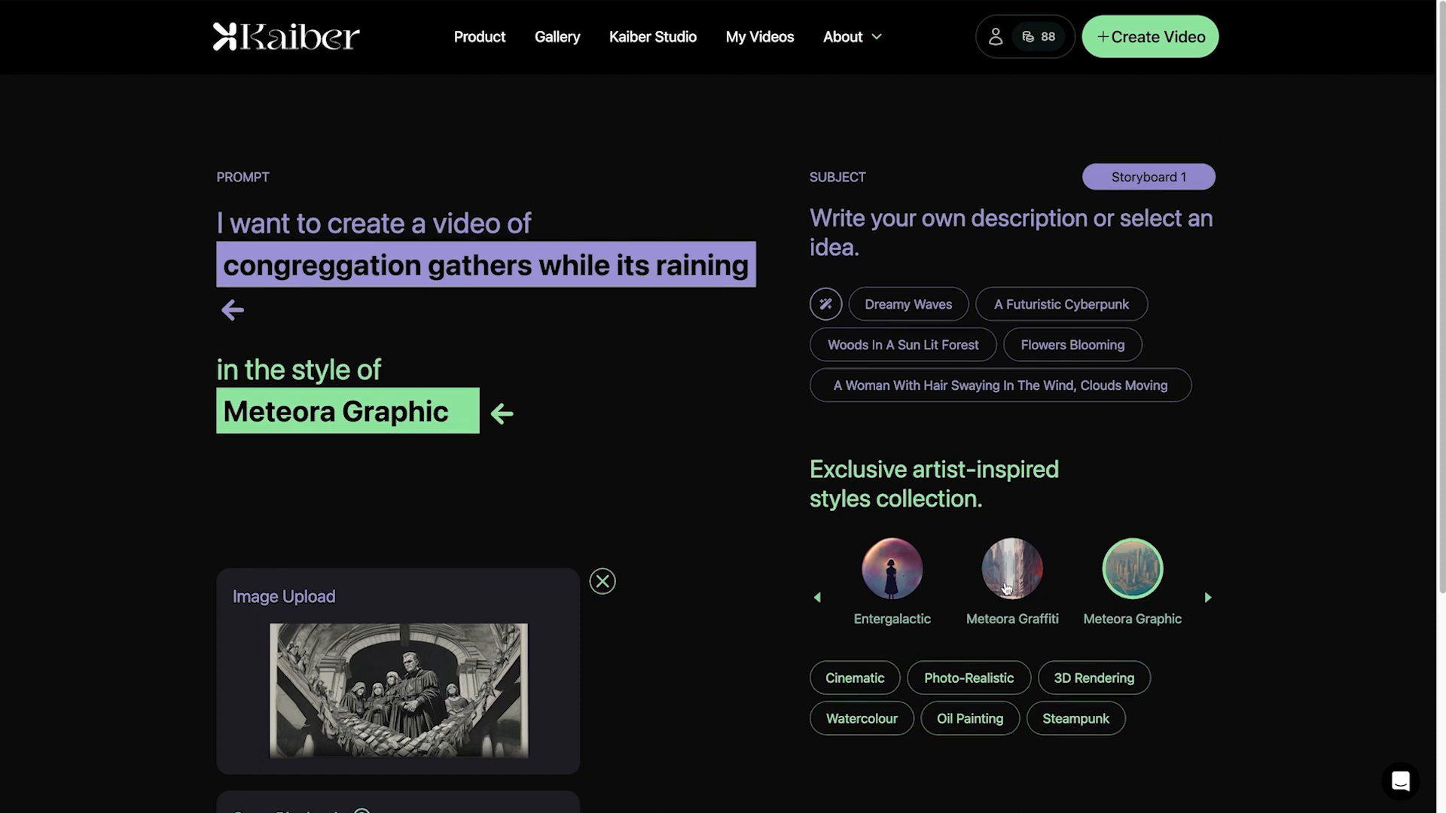
# Set the prompt's style to Meteora Graffiti and open the video settings
pyautogui.click(1012, 569)
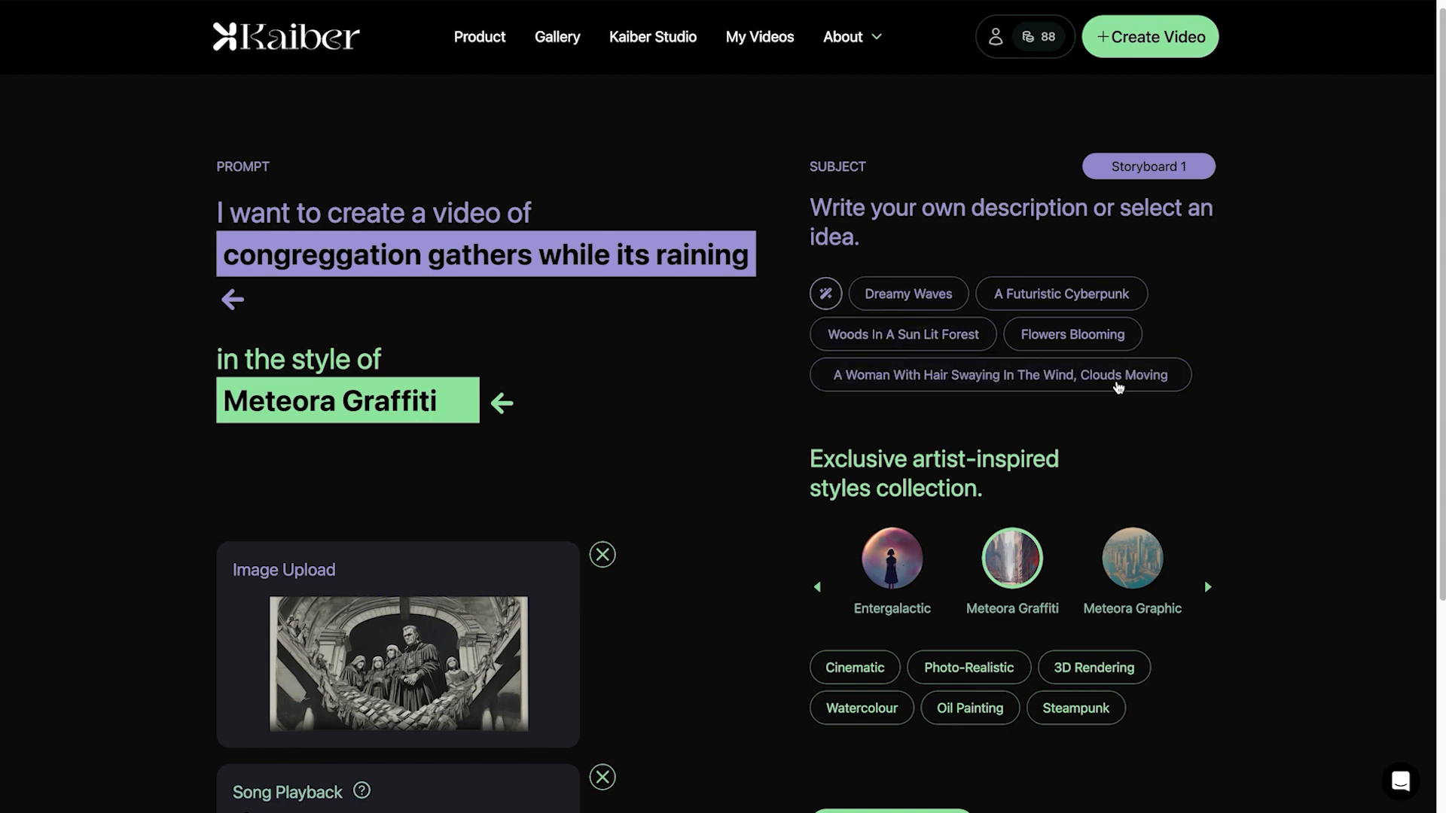
pyautogui.scroll(-4, 1141, 349)
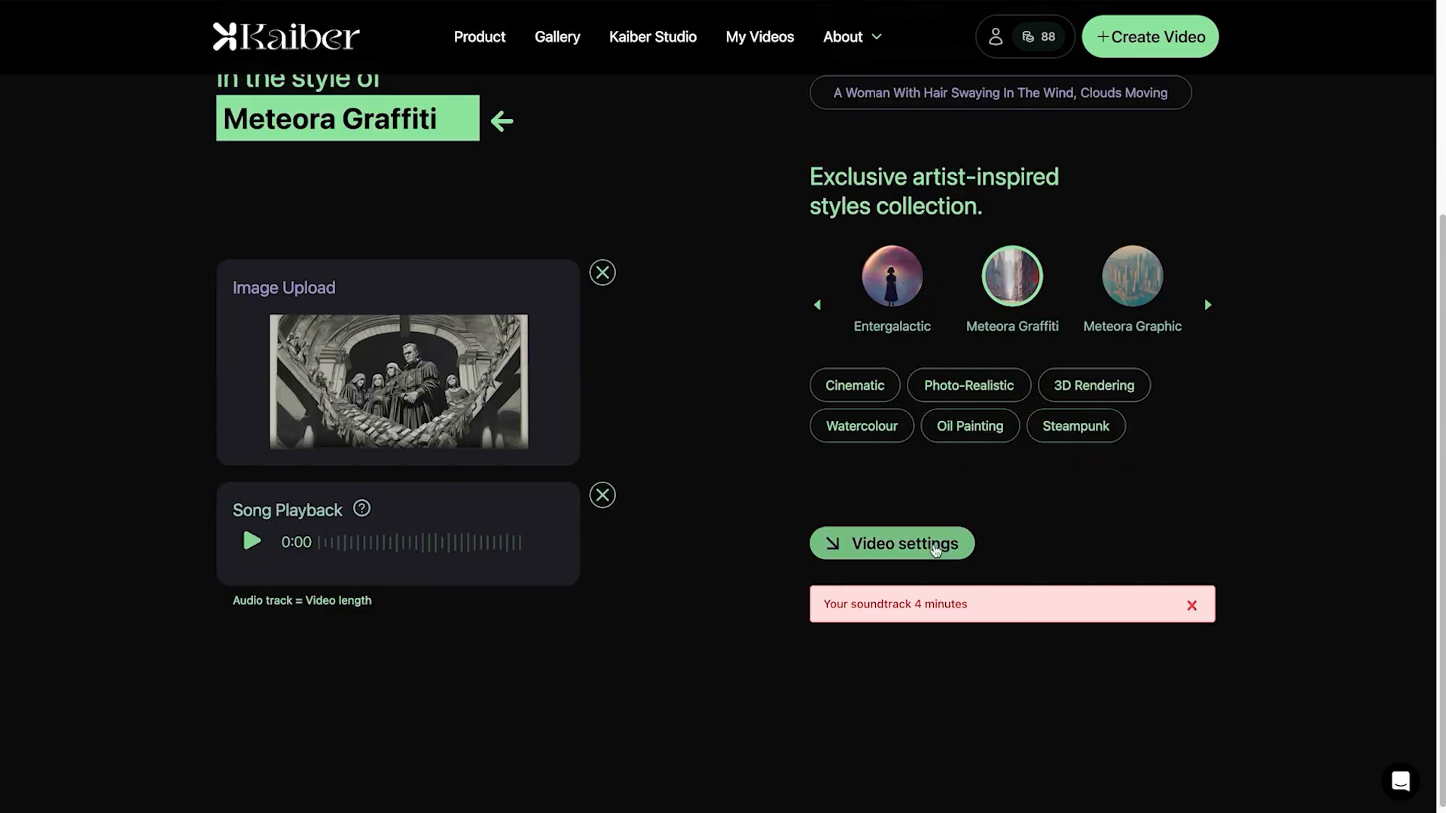
pyautogui.click(926, 552)
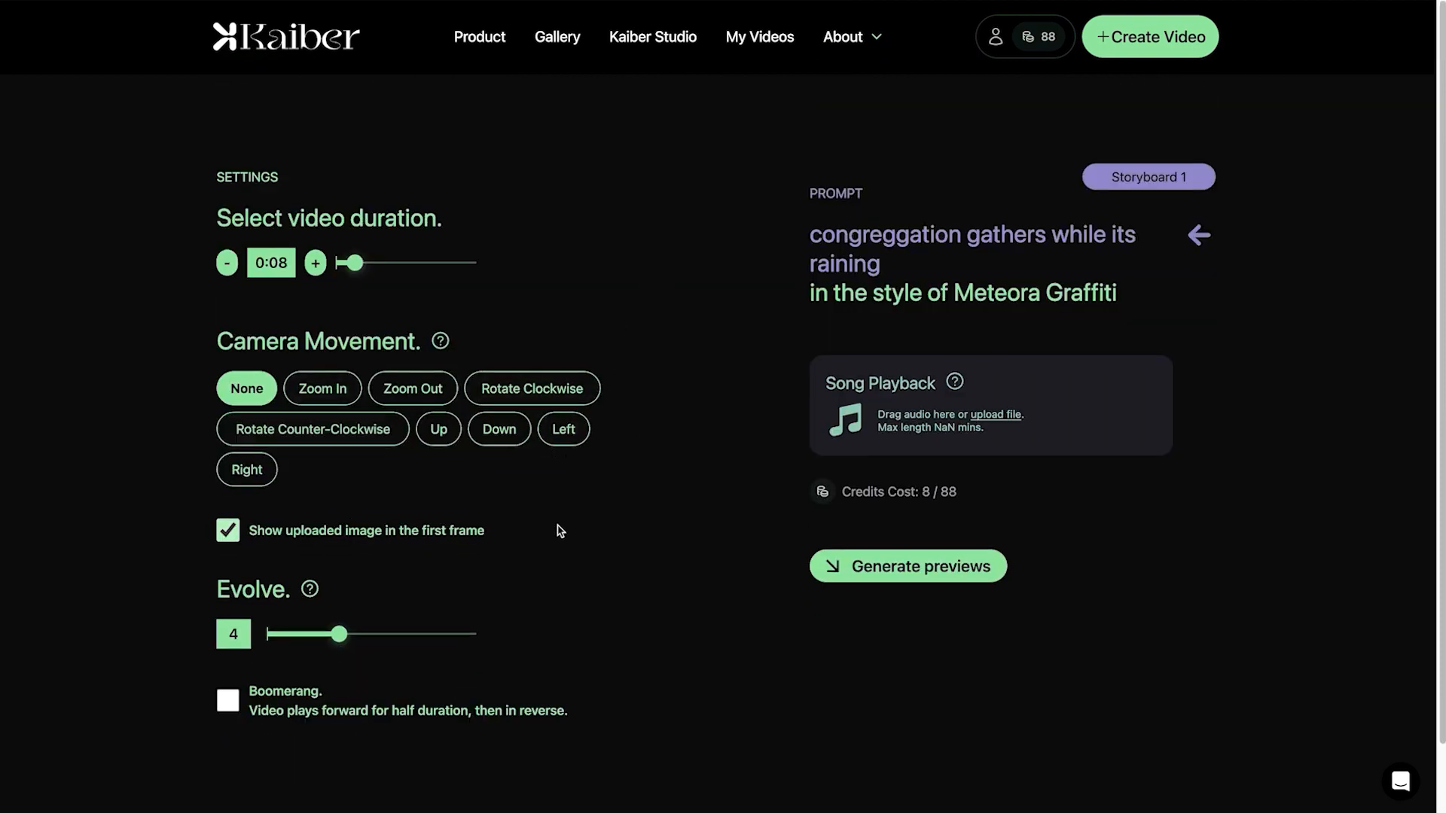
# Configure the video with camera movement Down, an Evolve value of 1 and a duration of 0:06
pyautogui.click(501, 441)
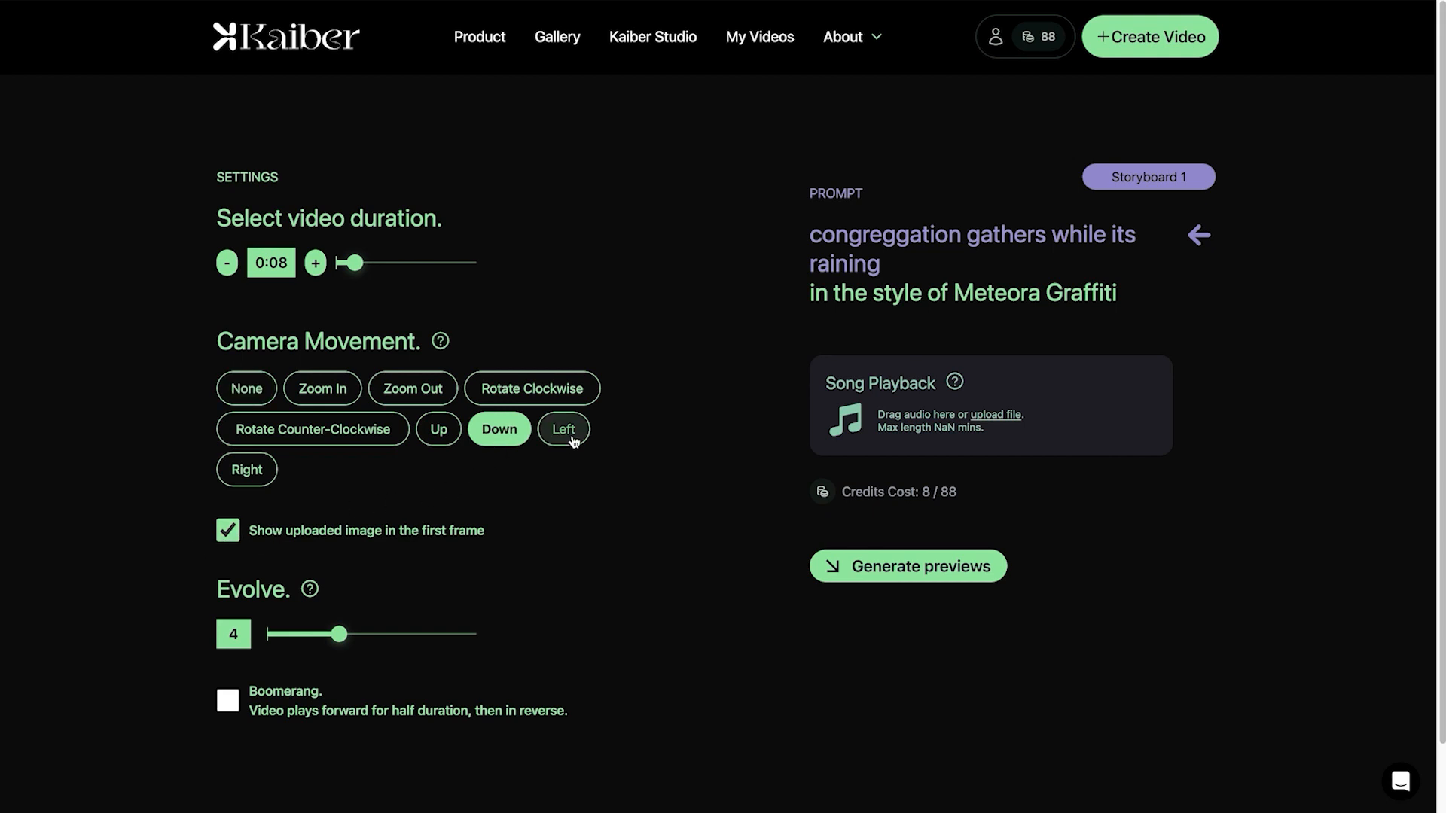
pyautogui.moveTo(359, 268); pyautogui.dragTo(353, 270)
pyautogui.moveTo(340, 645); pyautogui.dragTo(261, 646)
pyautogui.moveTo(354, 269); pyautogui.dragTo(347, 269)
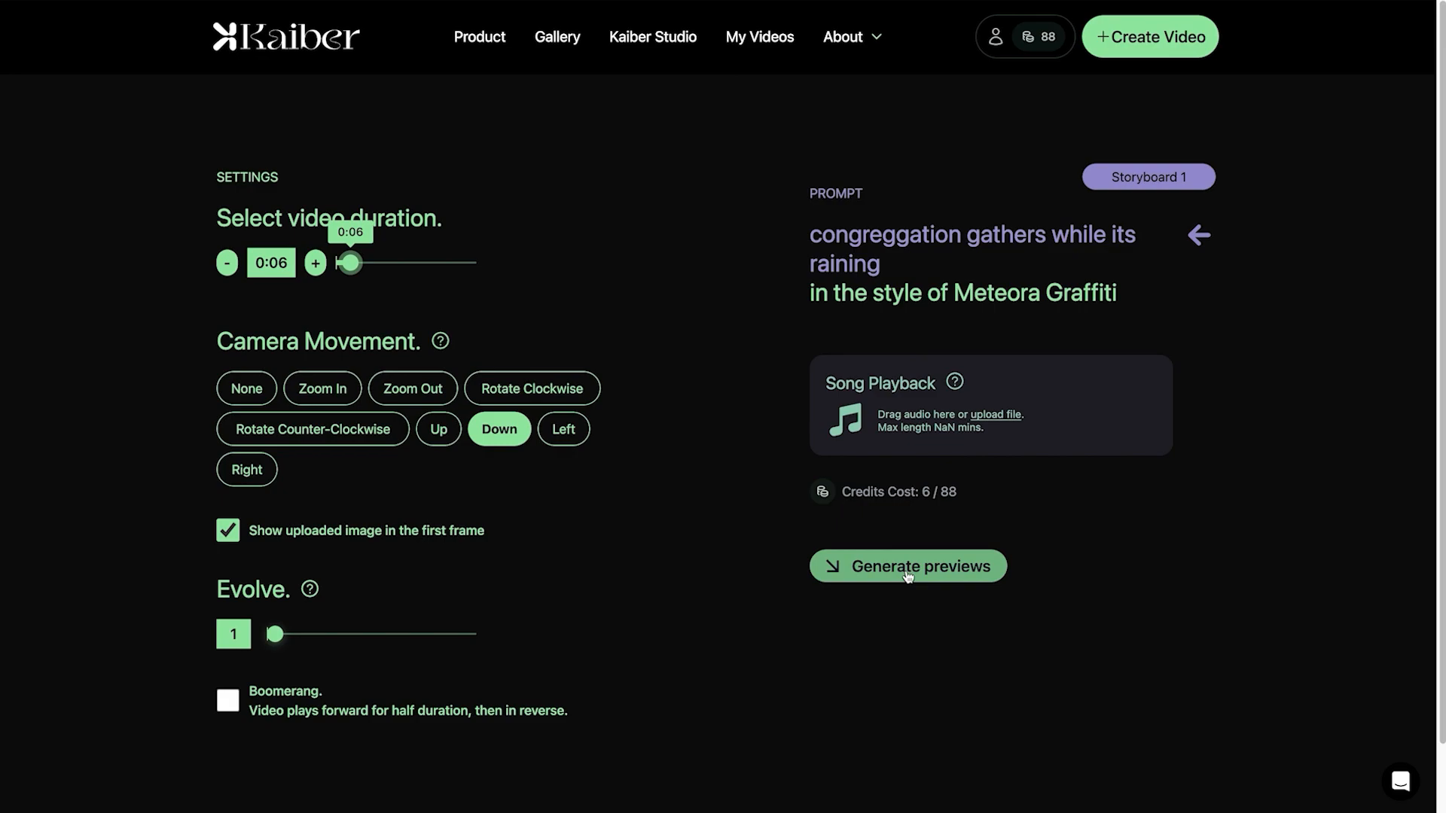
# Generate the preview frames and select the one with the blue-hooded figure beside the central man
pyautogui.click(907, 576)
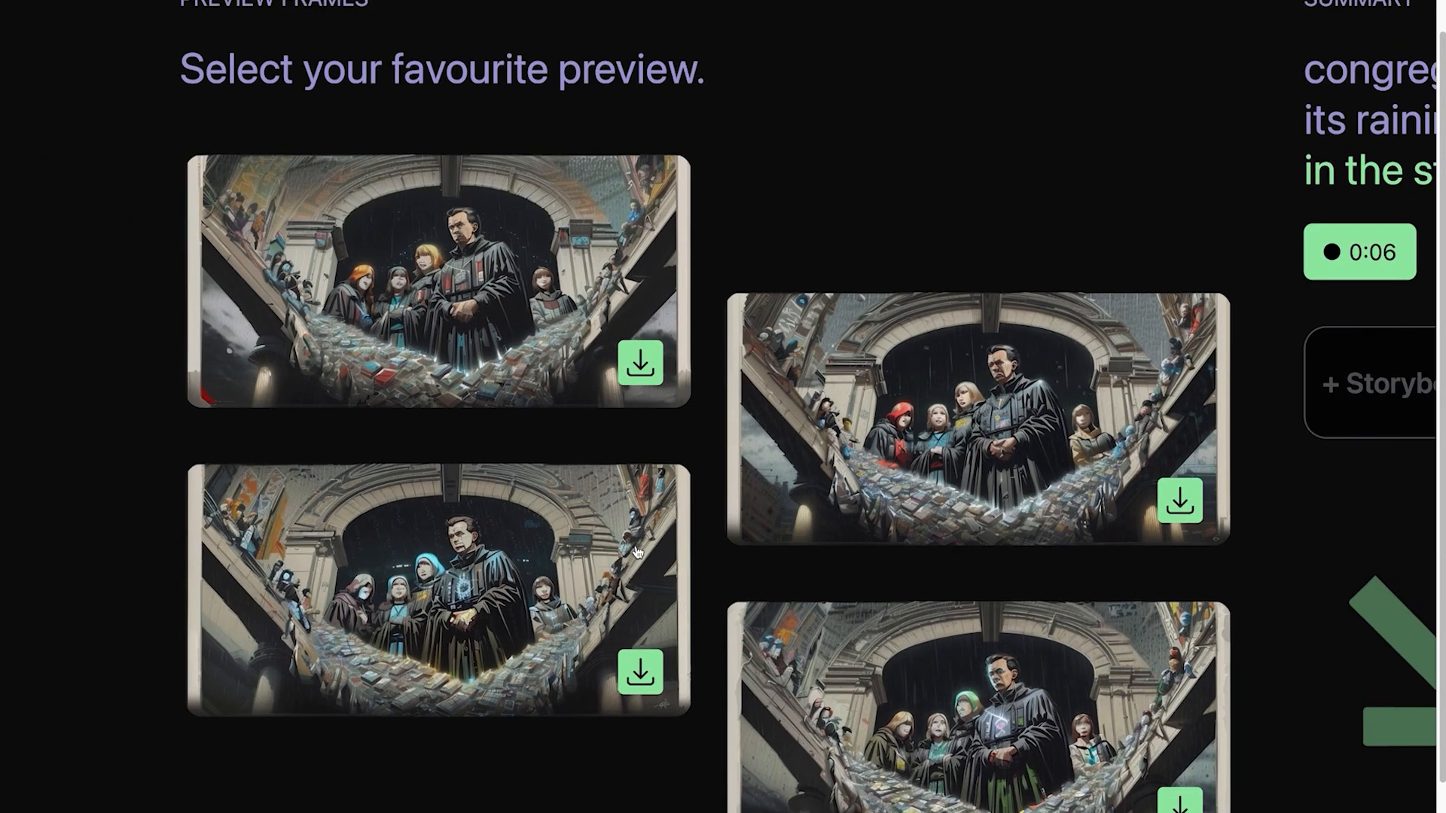
pyautogui.scroll(-3, 636, 552)
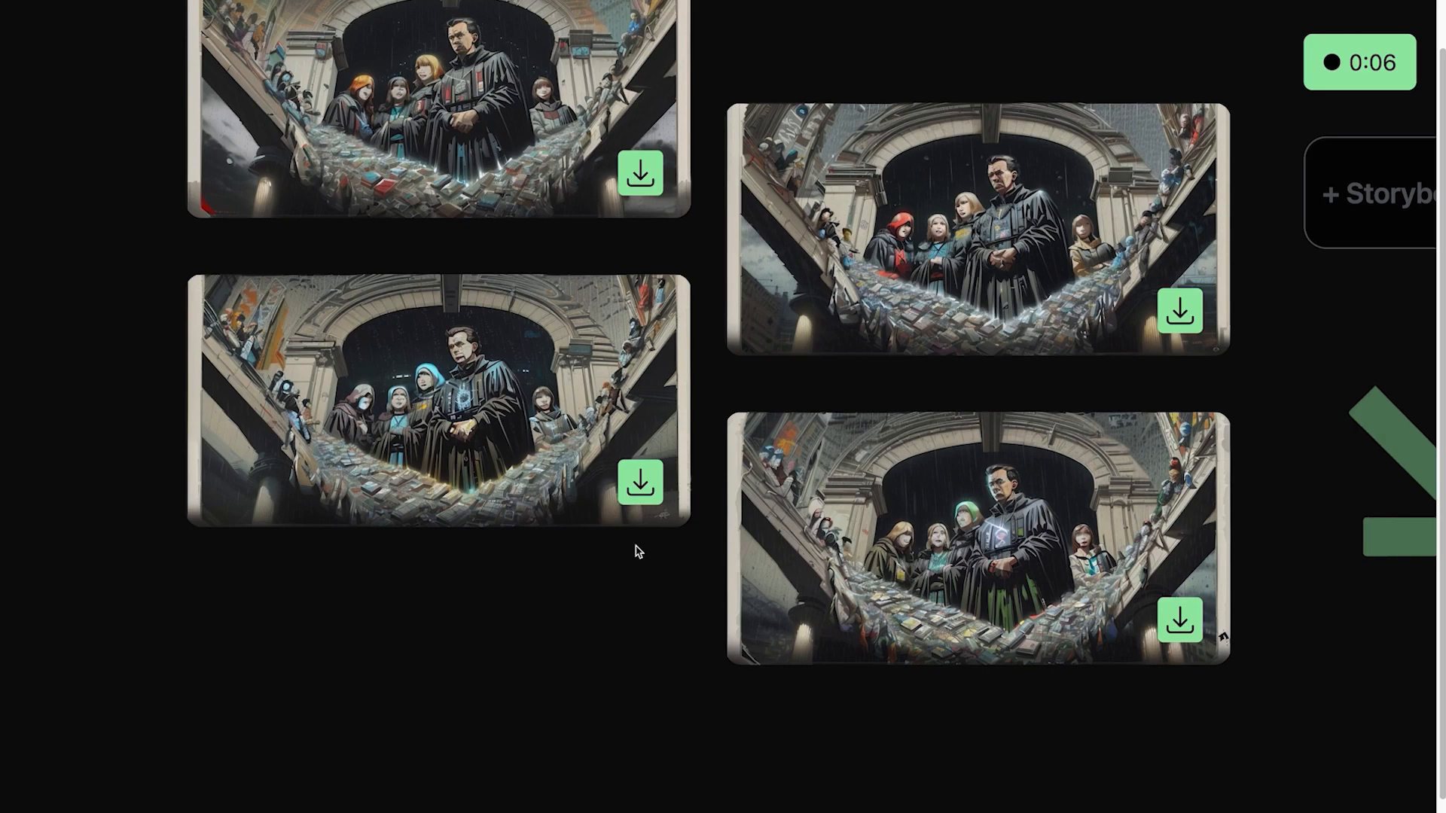
pyautogui.click(450, 415)
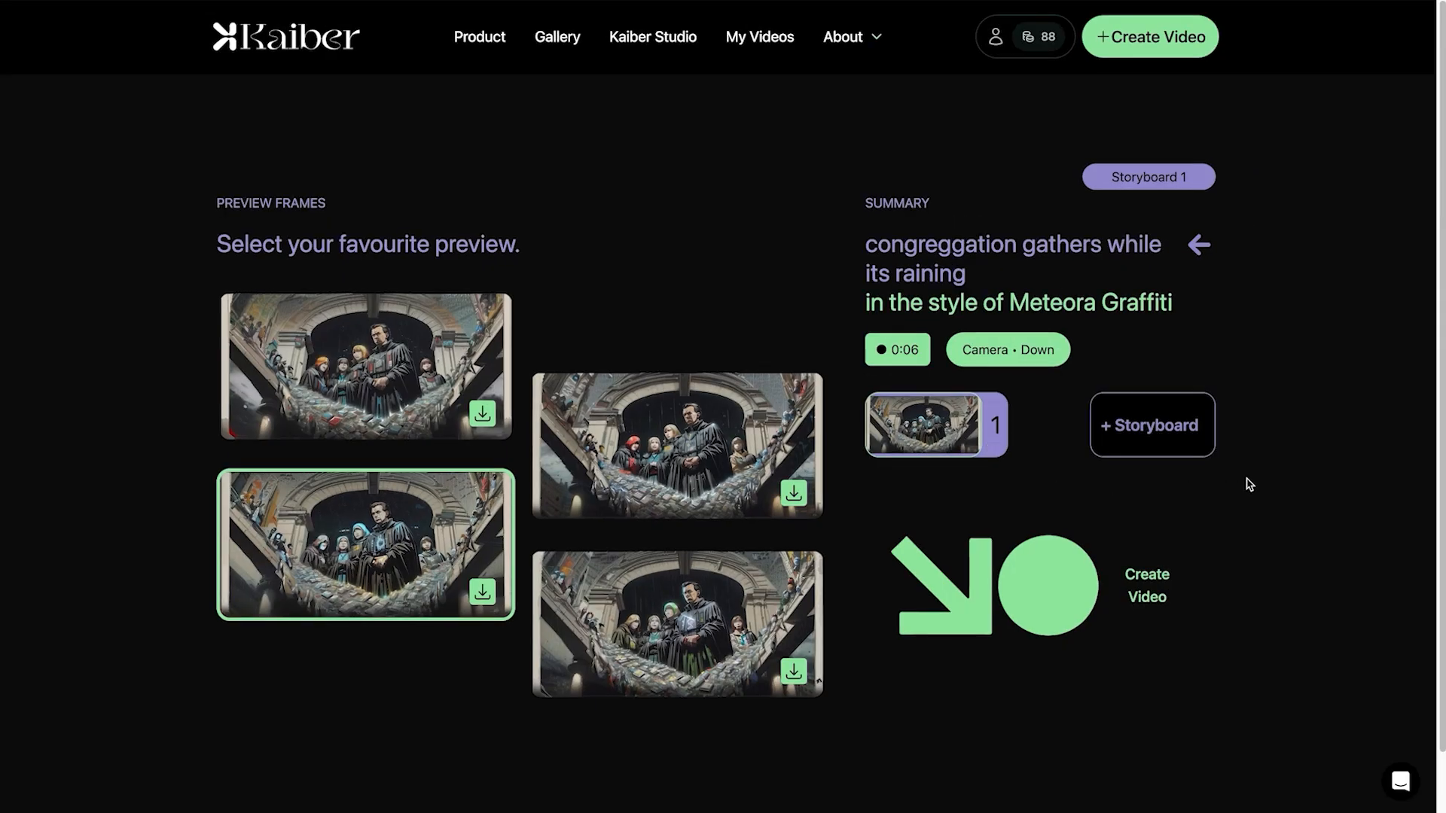
# Add a second storyboard and set its subject to "overhead shot of funeral while they clap"
pyautogui.click(1168, 423)
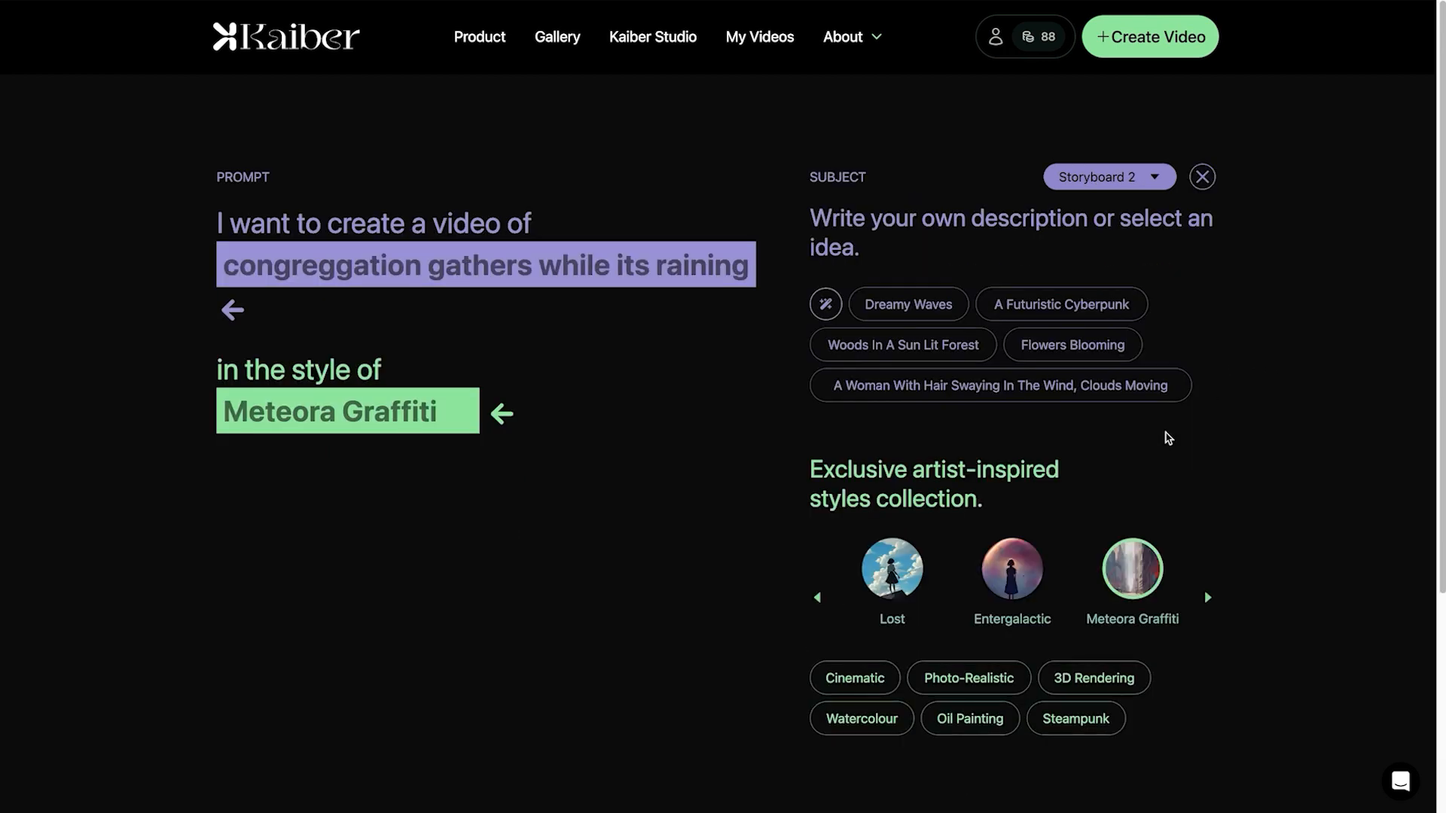
pyautogui.tripleClick(562, 259)
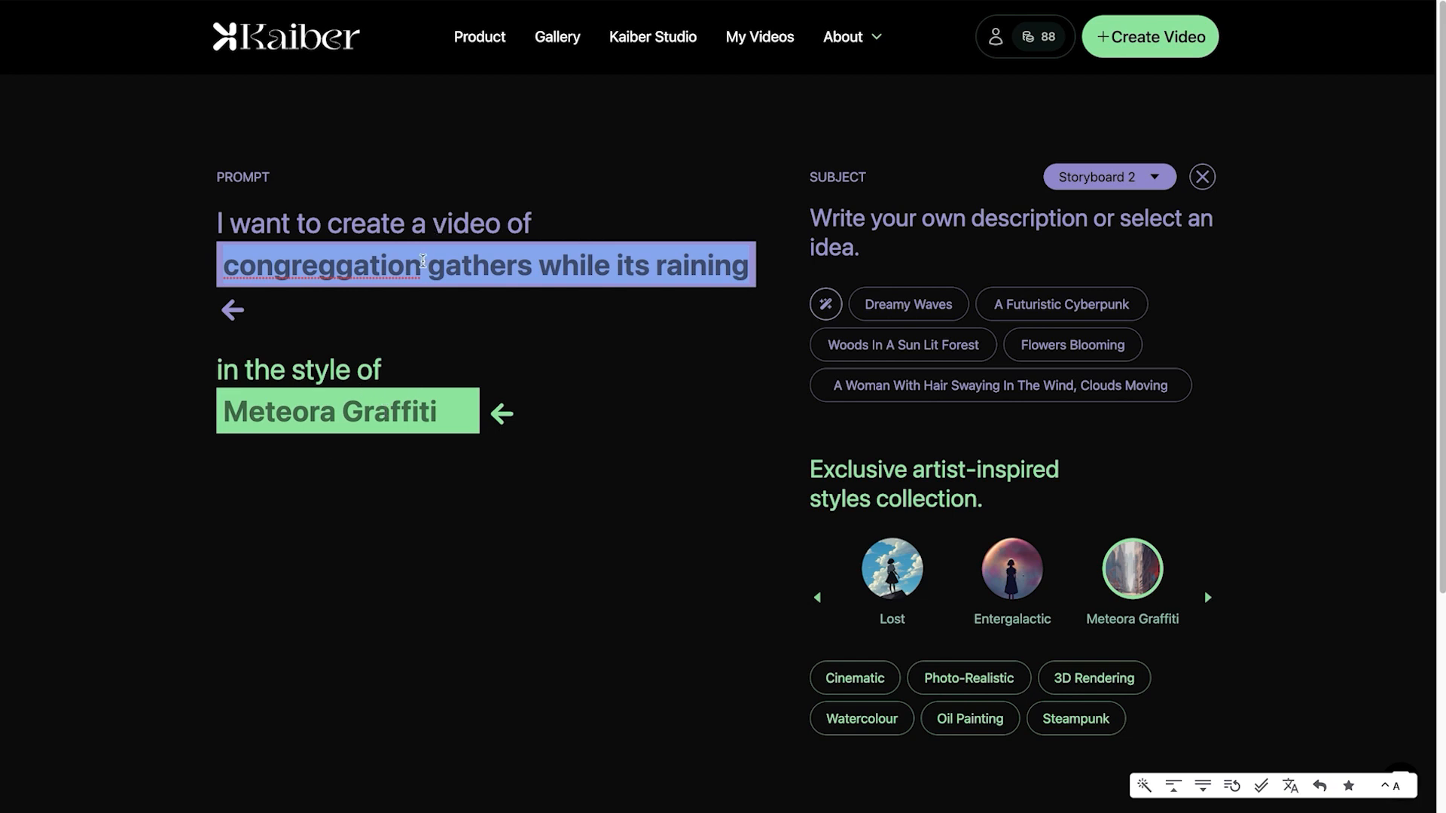
pyautogui.press('BackSpace')
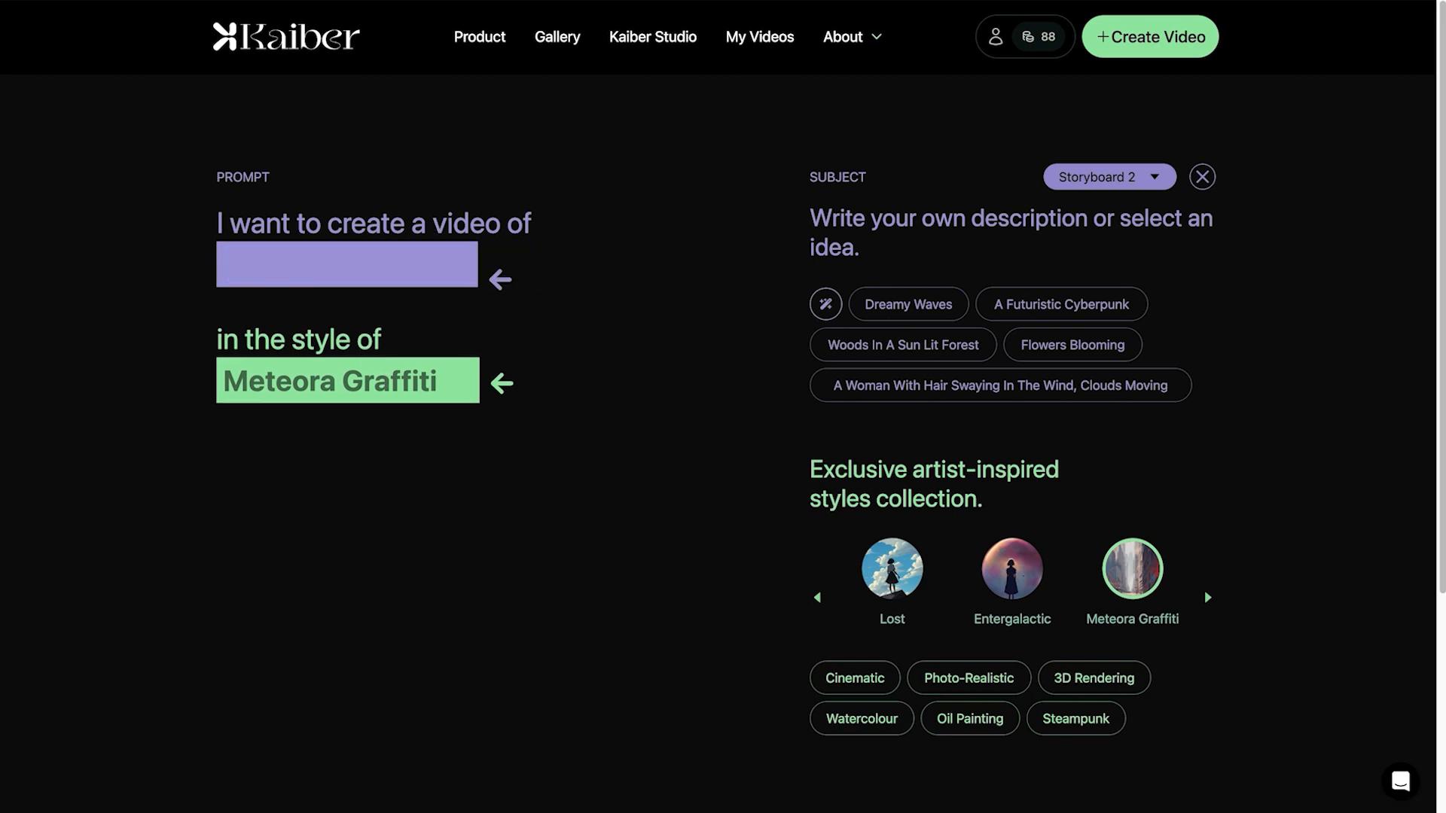
pyautogui.write('over')
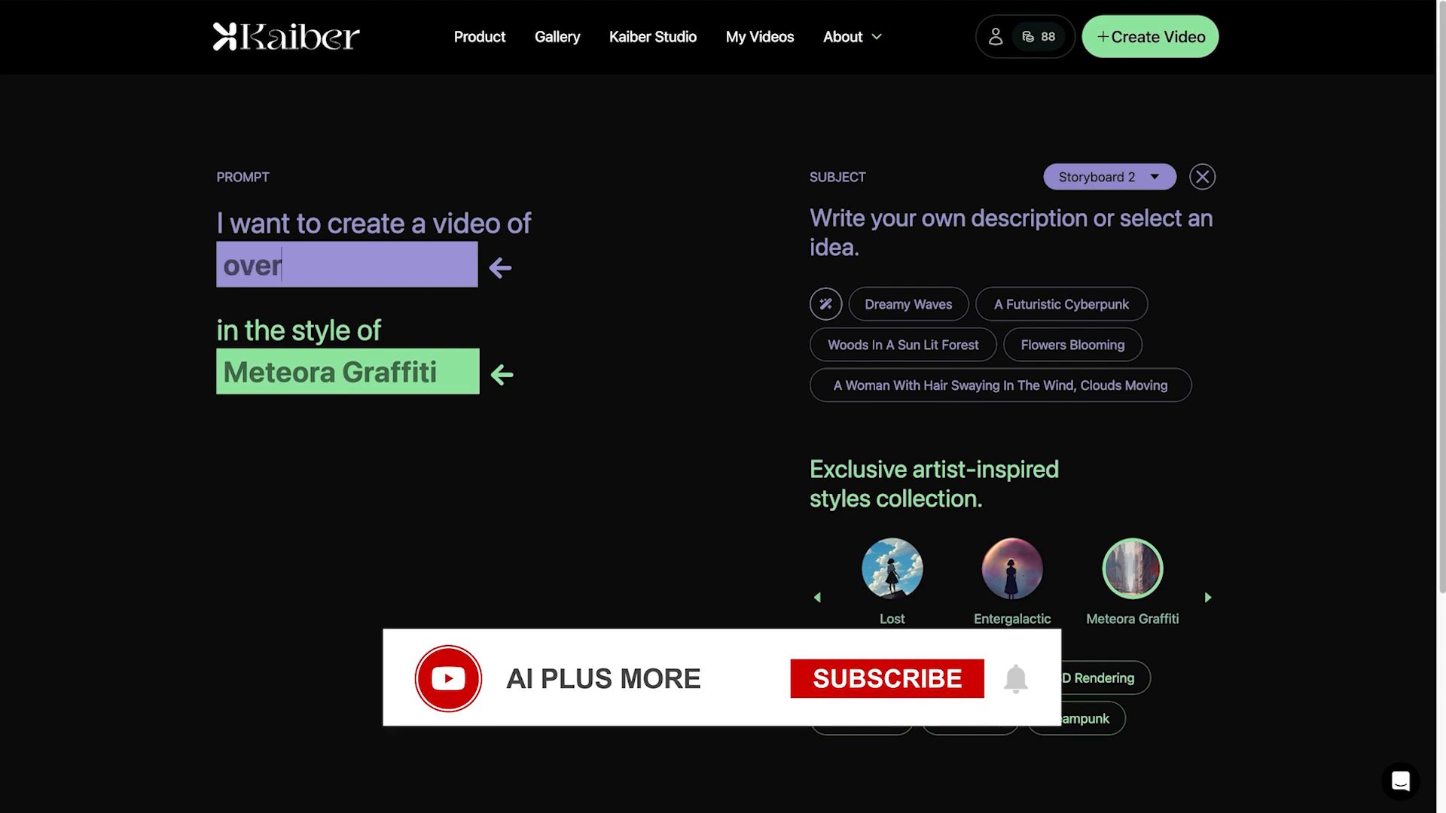
pyautogui.write('head shot of funeral while they clap')
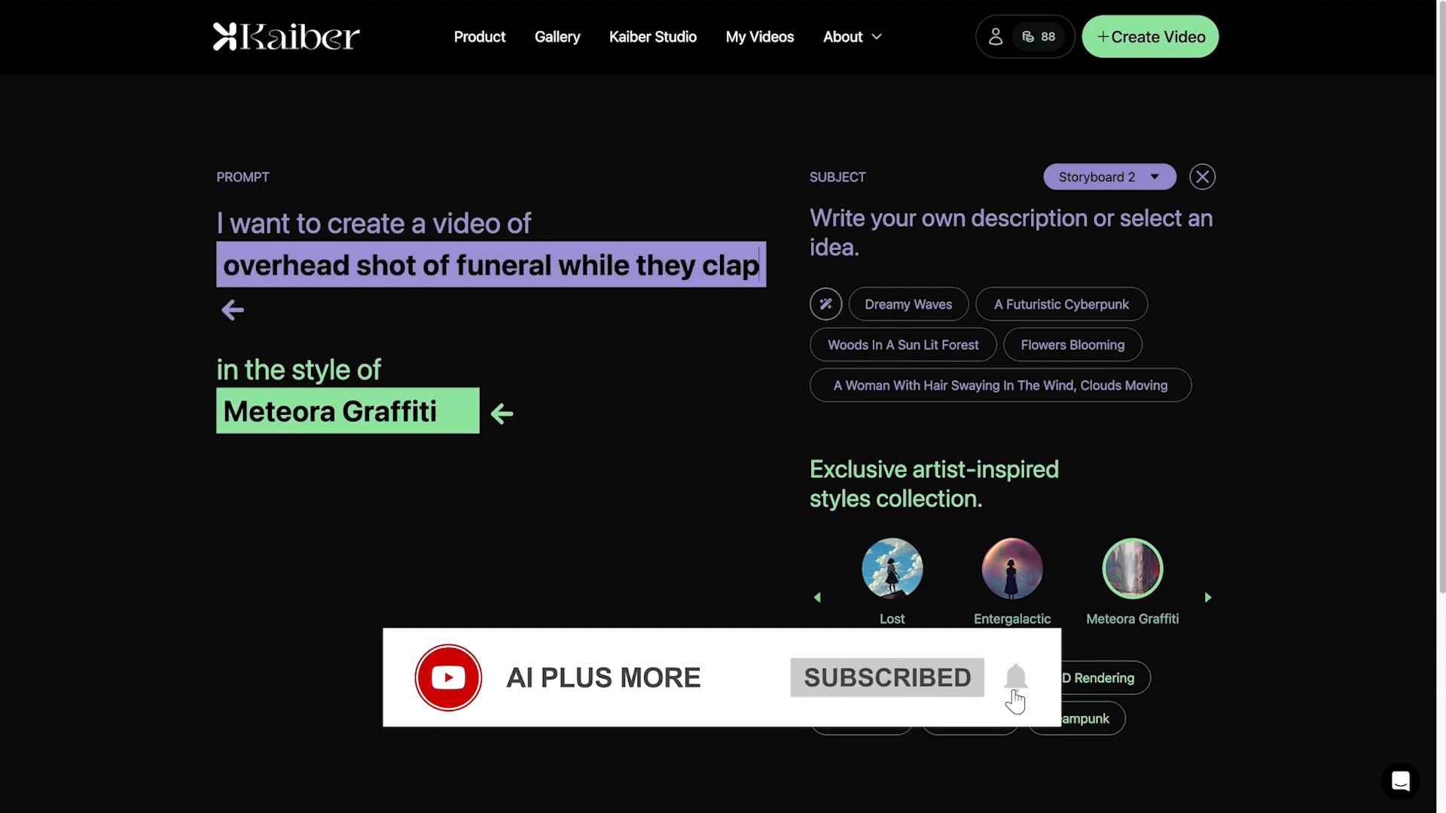
# Set Storyboard 2's duration to 0:06 and create the two-storyboard video from its generated preview
pyautogui.scroll(-2, 942, 636)
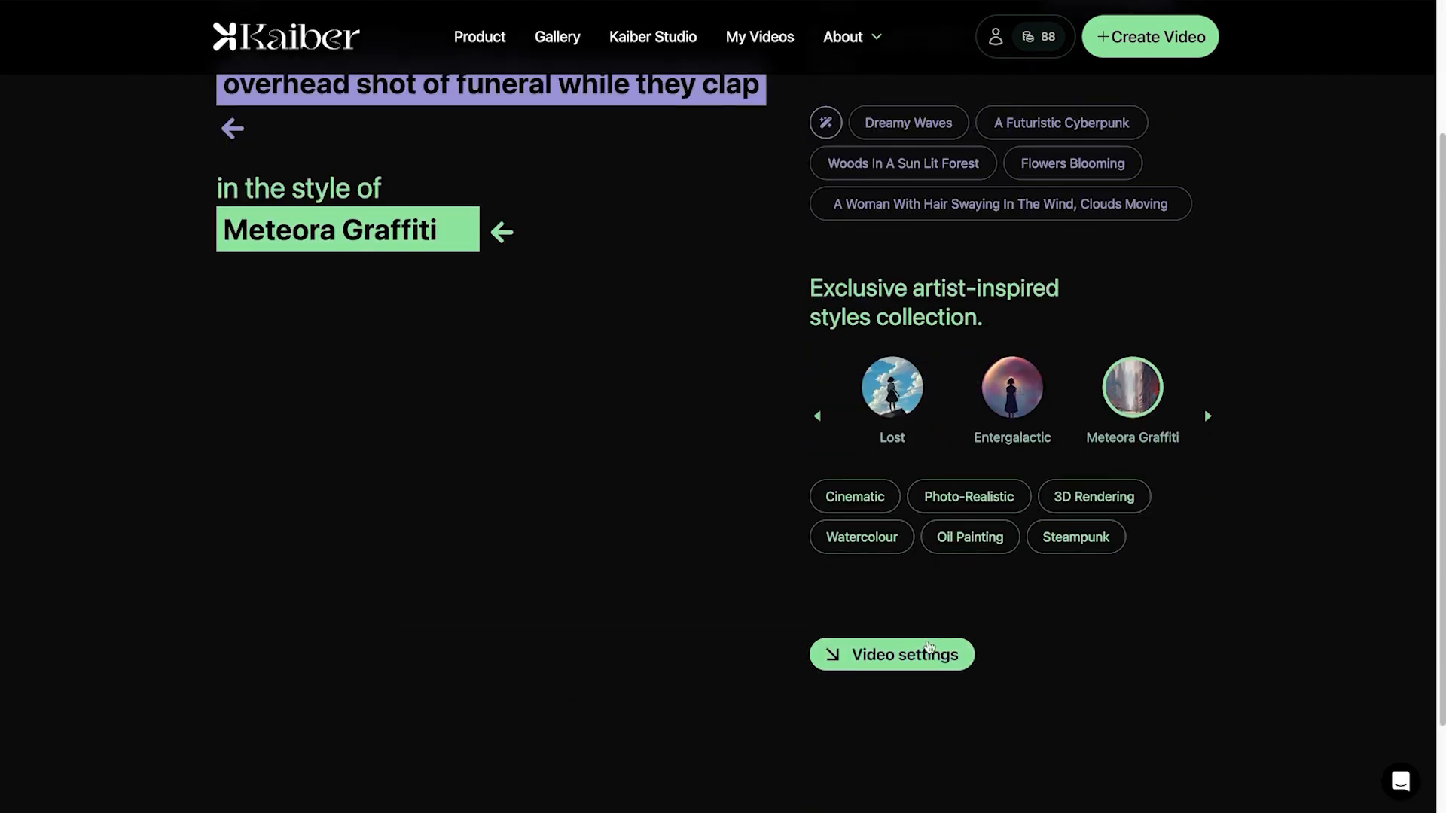
pyautogui.click(888, 653)
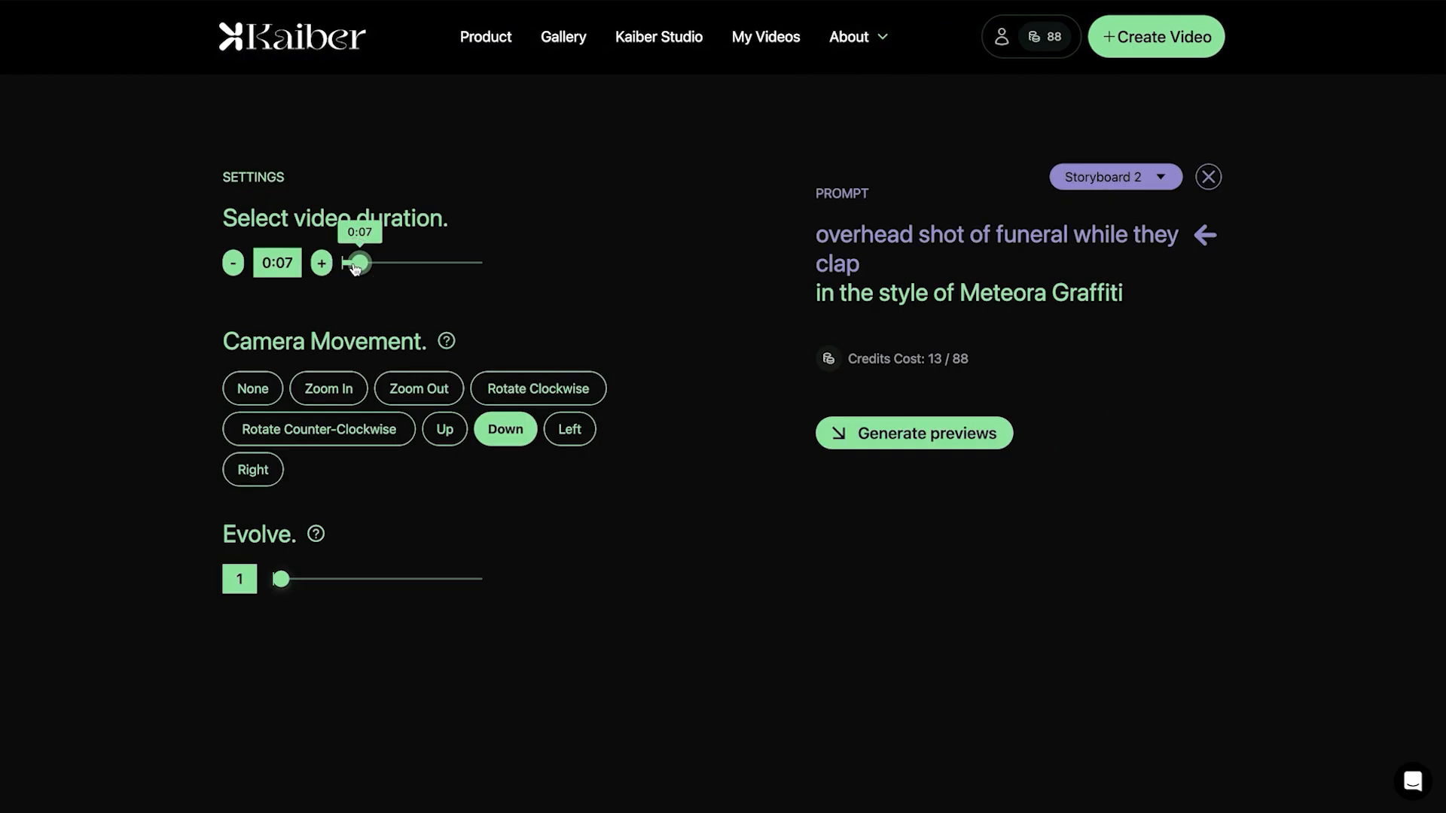
pyautogui.moveTo(354, 269); pyautogui.dragTo(354, 270)
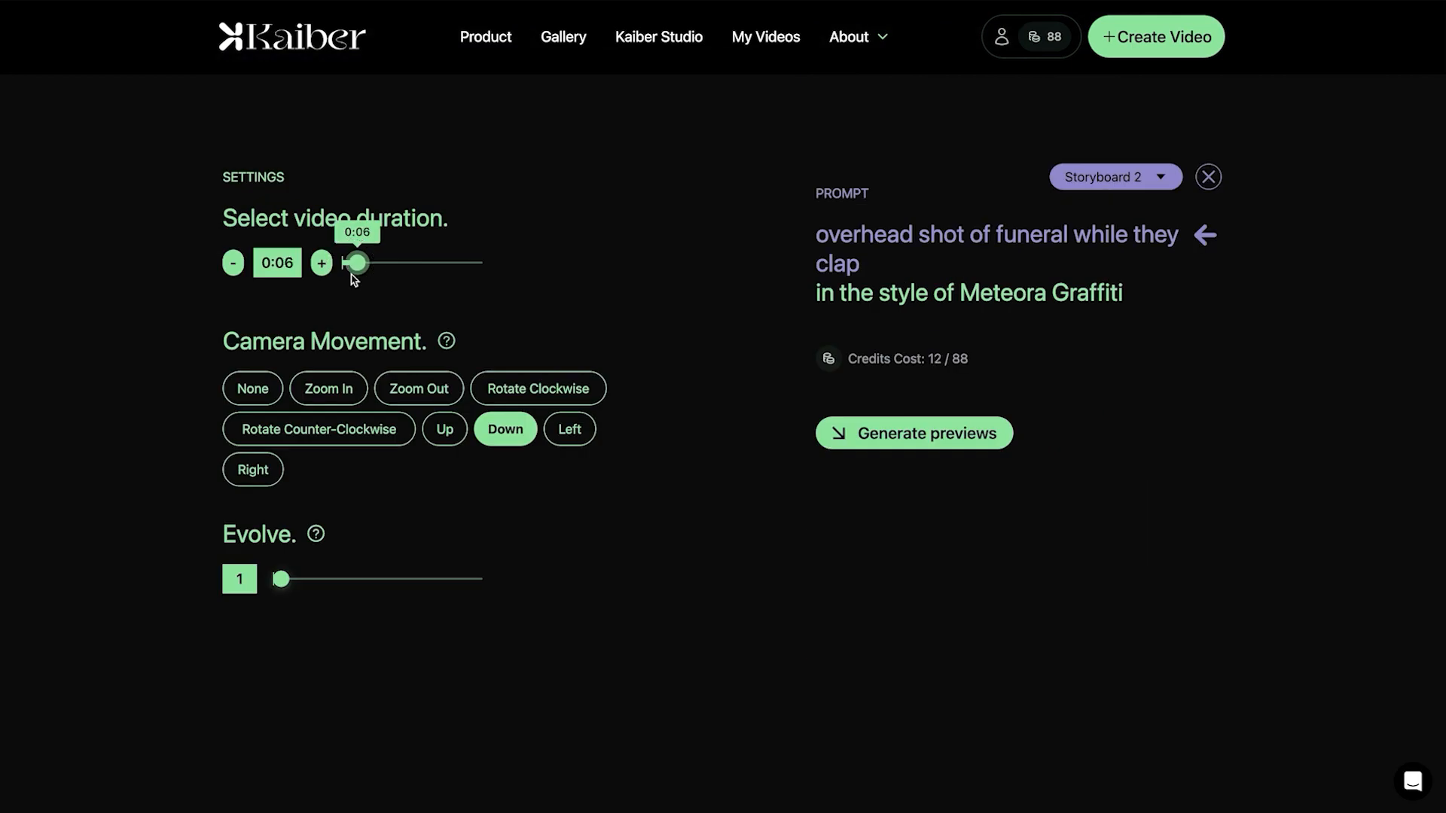
pyautogui.click(954, 441)
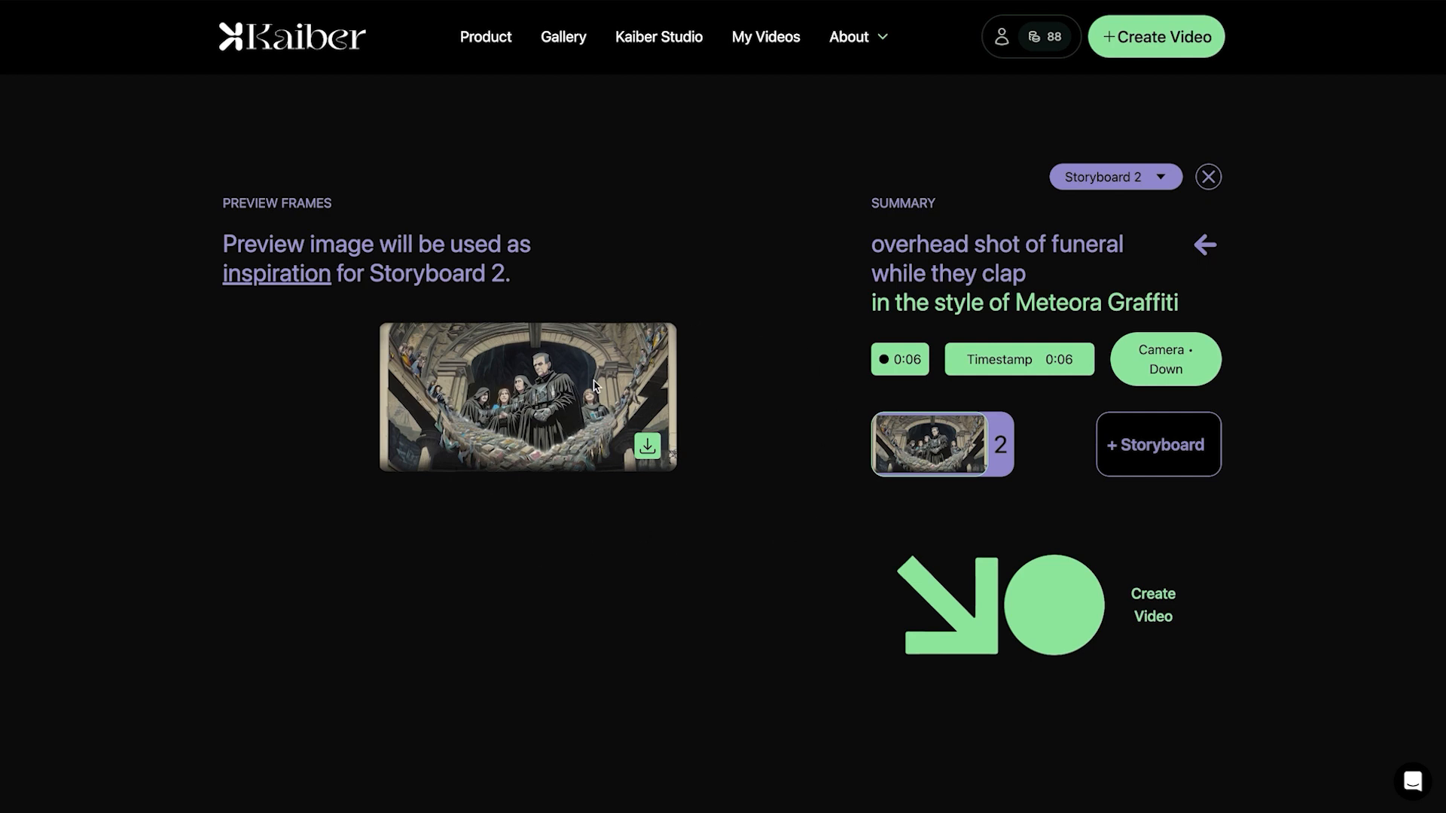
pyautogui.click(1022, 629)
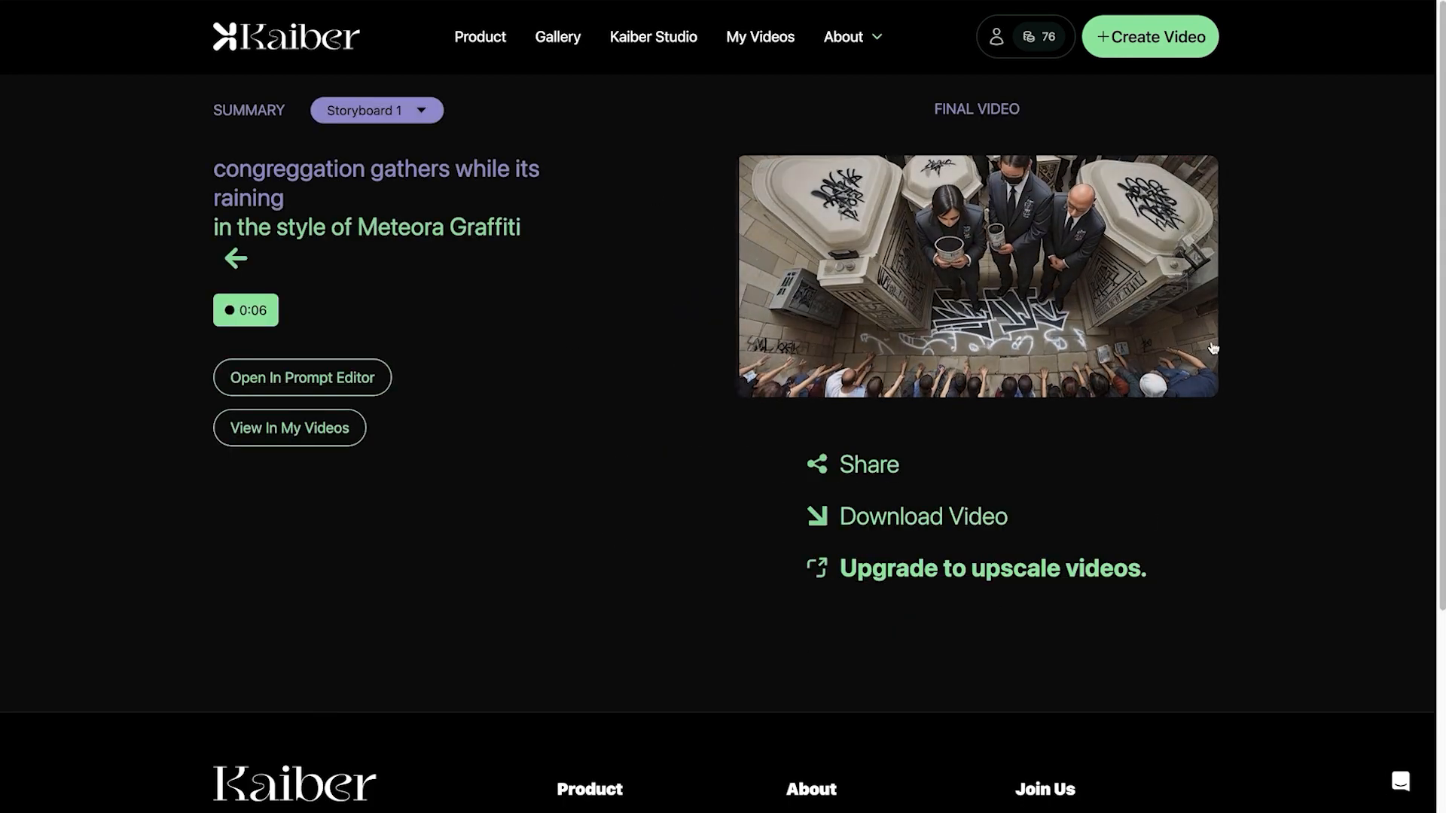
# Watch the final congregation and funeral video full screen and view the Storyboard 2 summary
pyautogui.moveTo(1205, 339)
pyautogui.click(1160, 358)
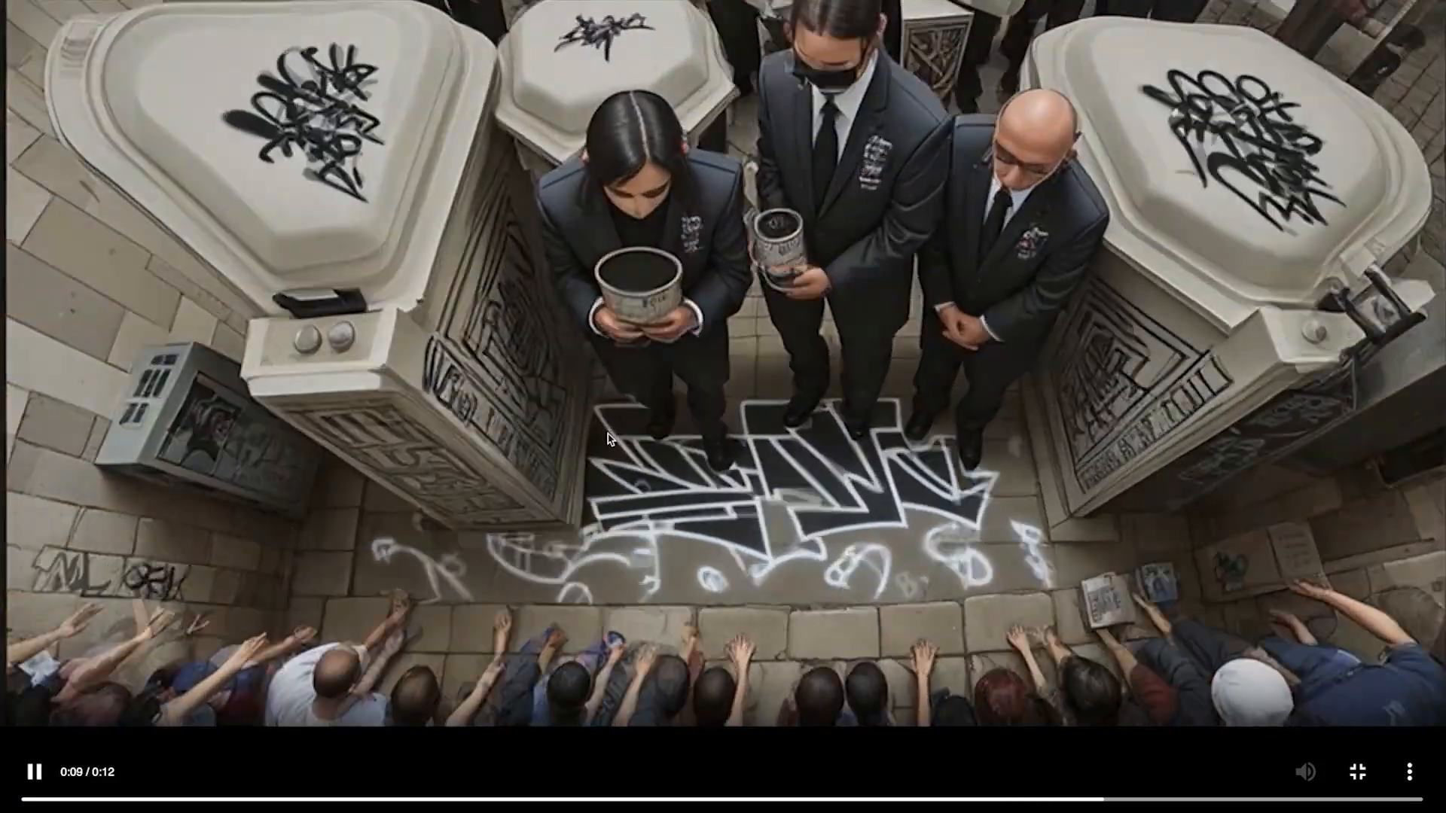
pyautogui.press('Escape')
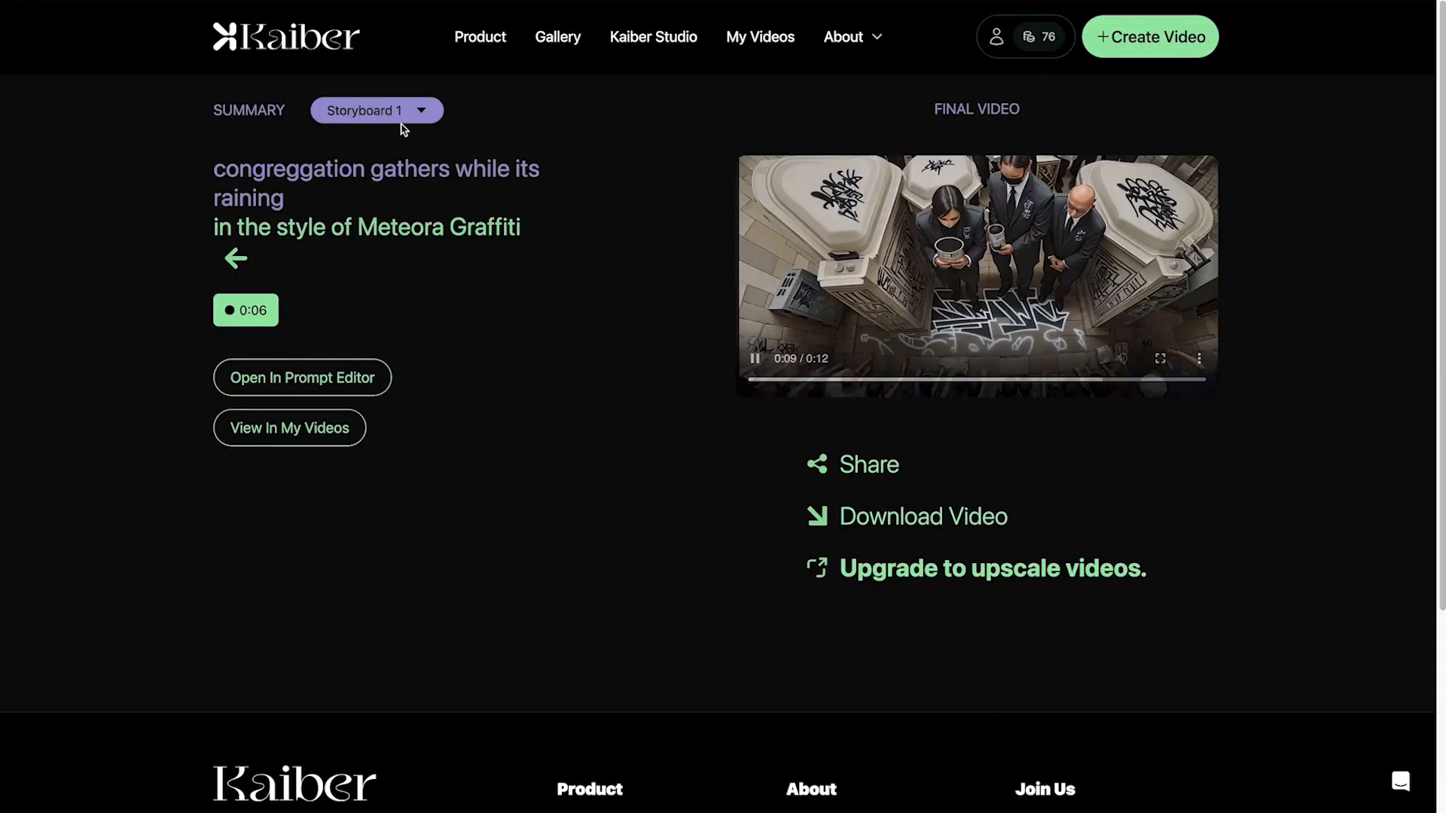
pyautogui.click(369, 113)
pyautogui.click(378, 161)
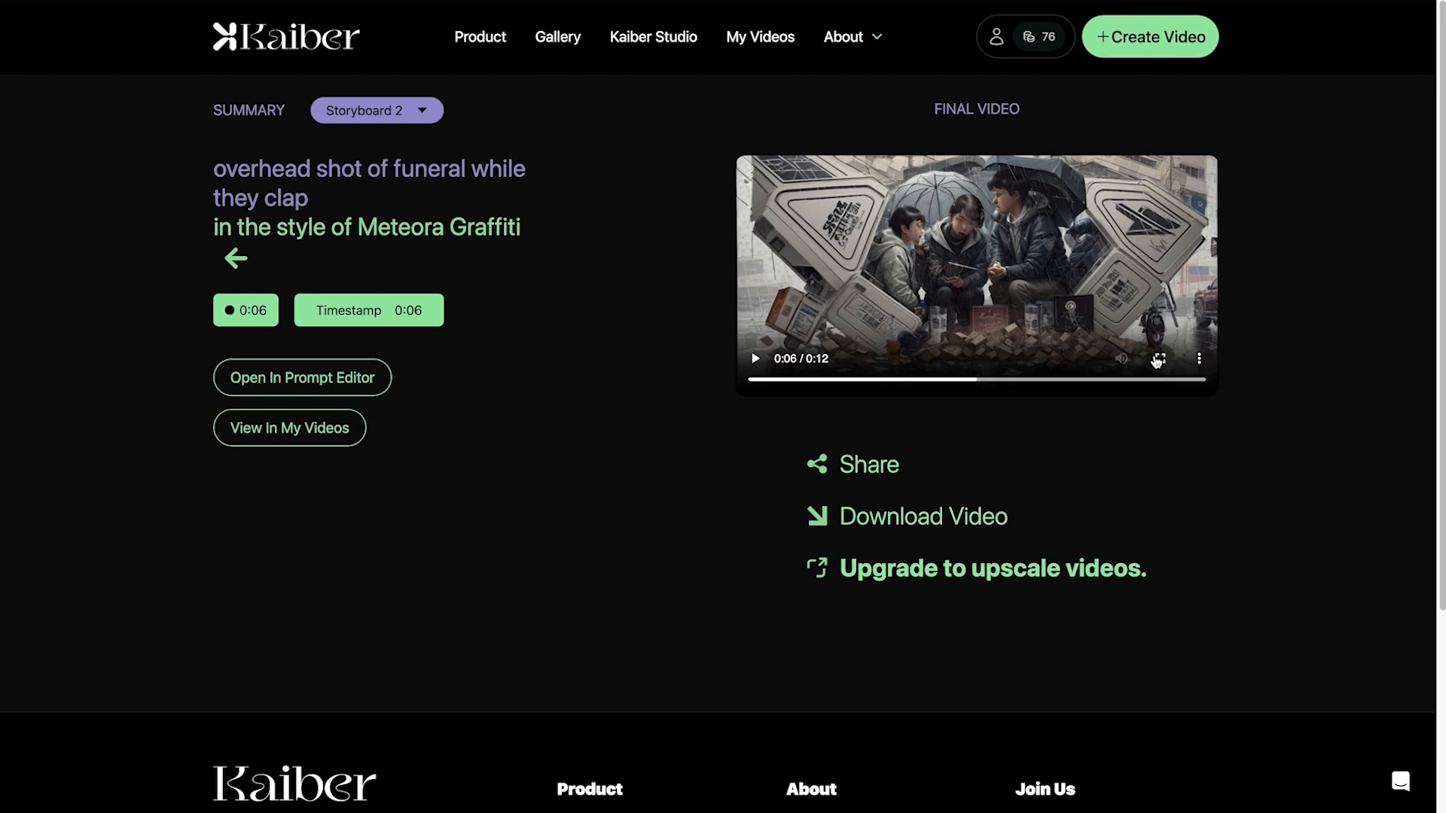
pyautogui.click(1158, 359)
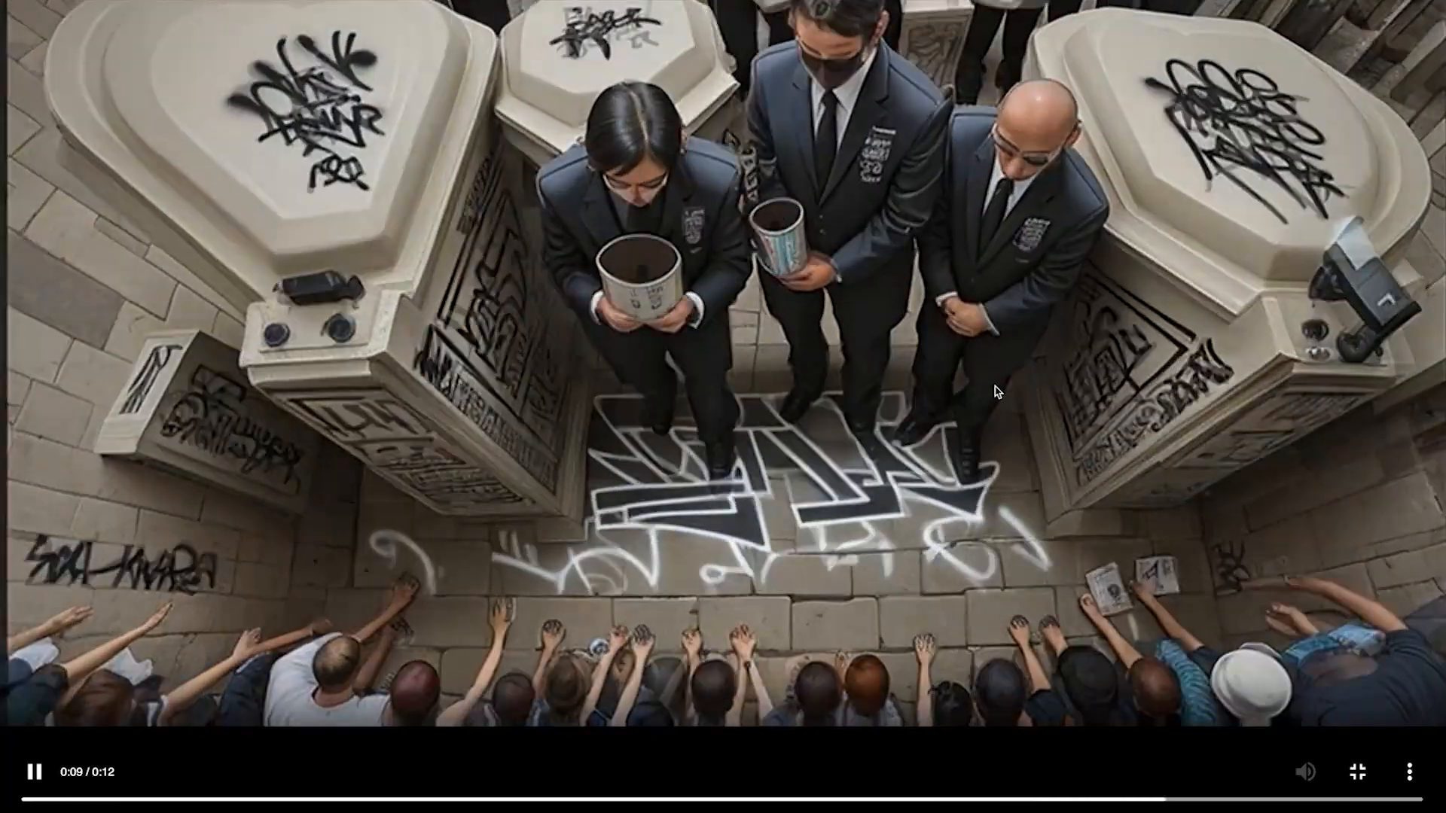
pyautogui.press('Escape')
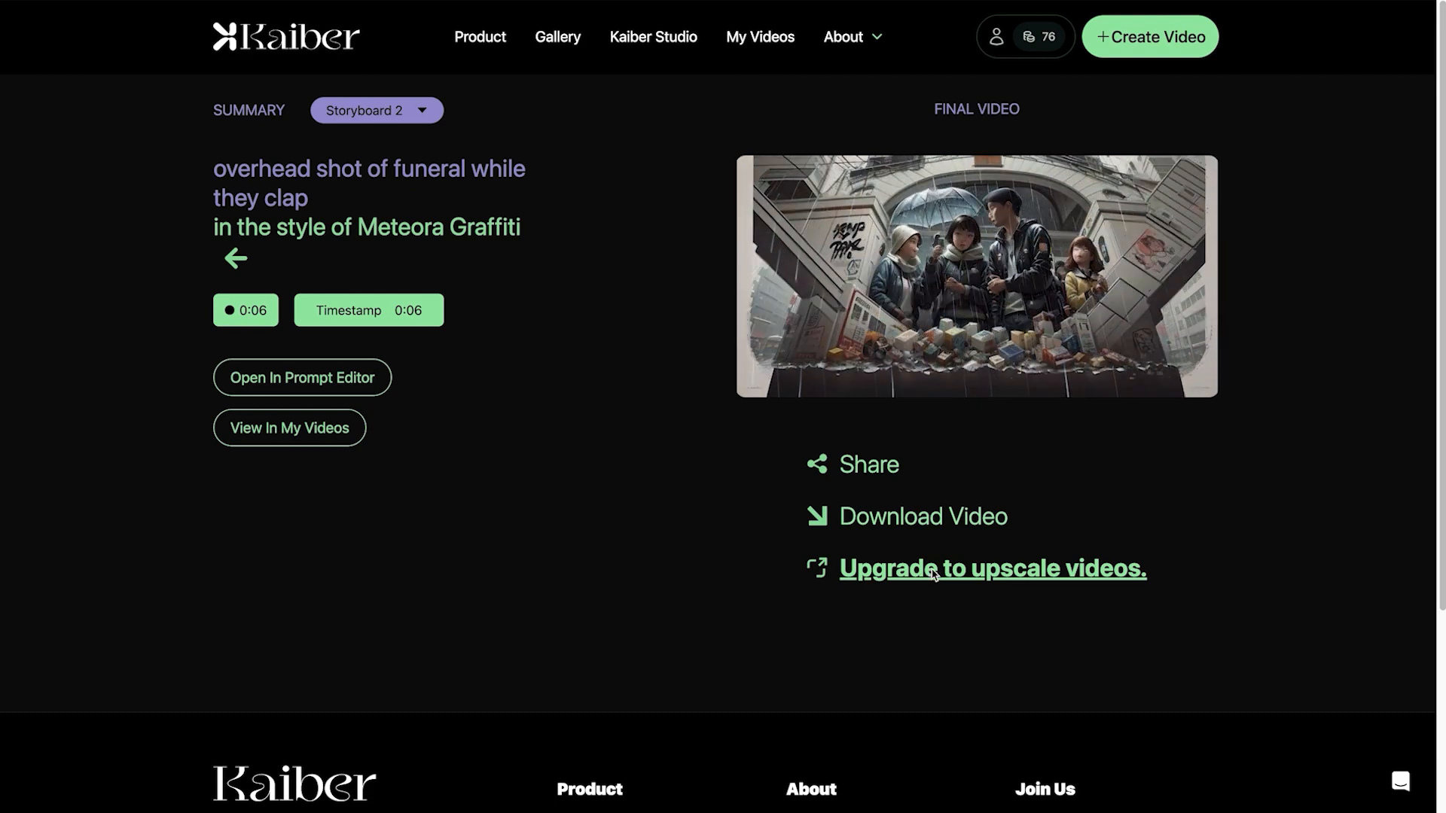
# Open the upgrade page for upscaling videos and compare the annual Explorer, Pro and Artist pricing plans
pyautogui.click(933, 574)
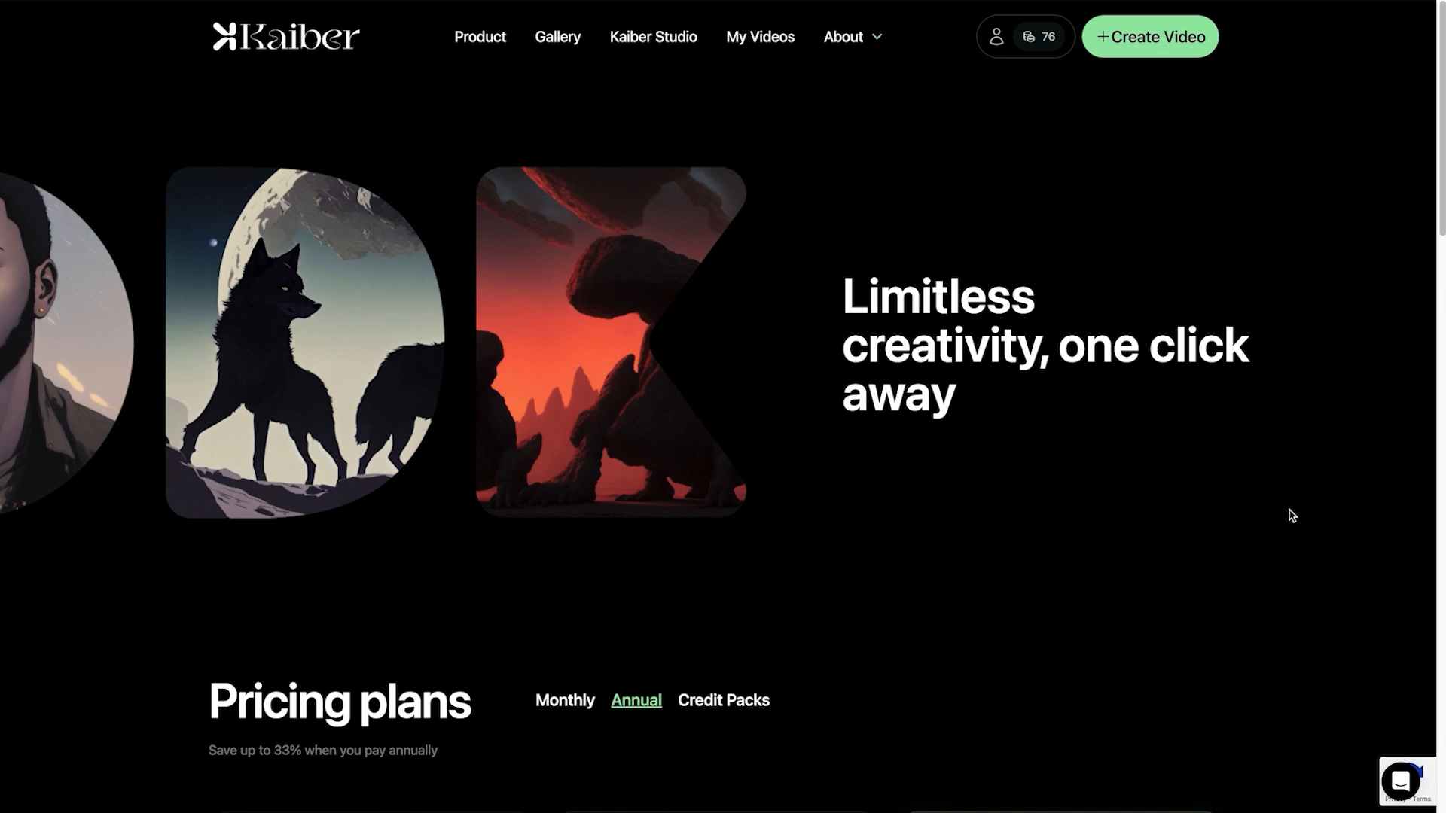
pyautogui.scroll(-3, 1290, 512)
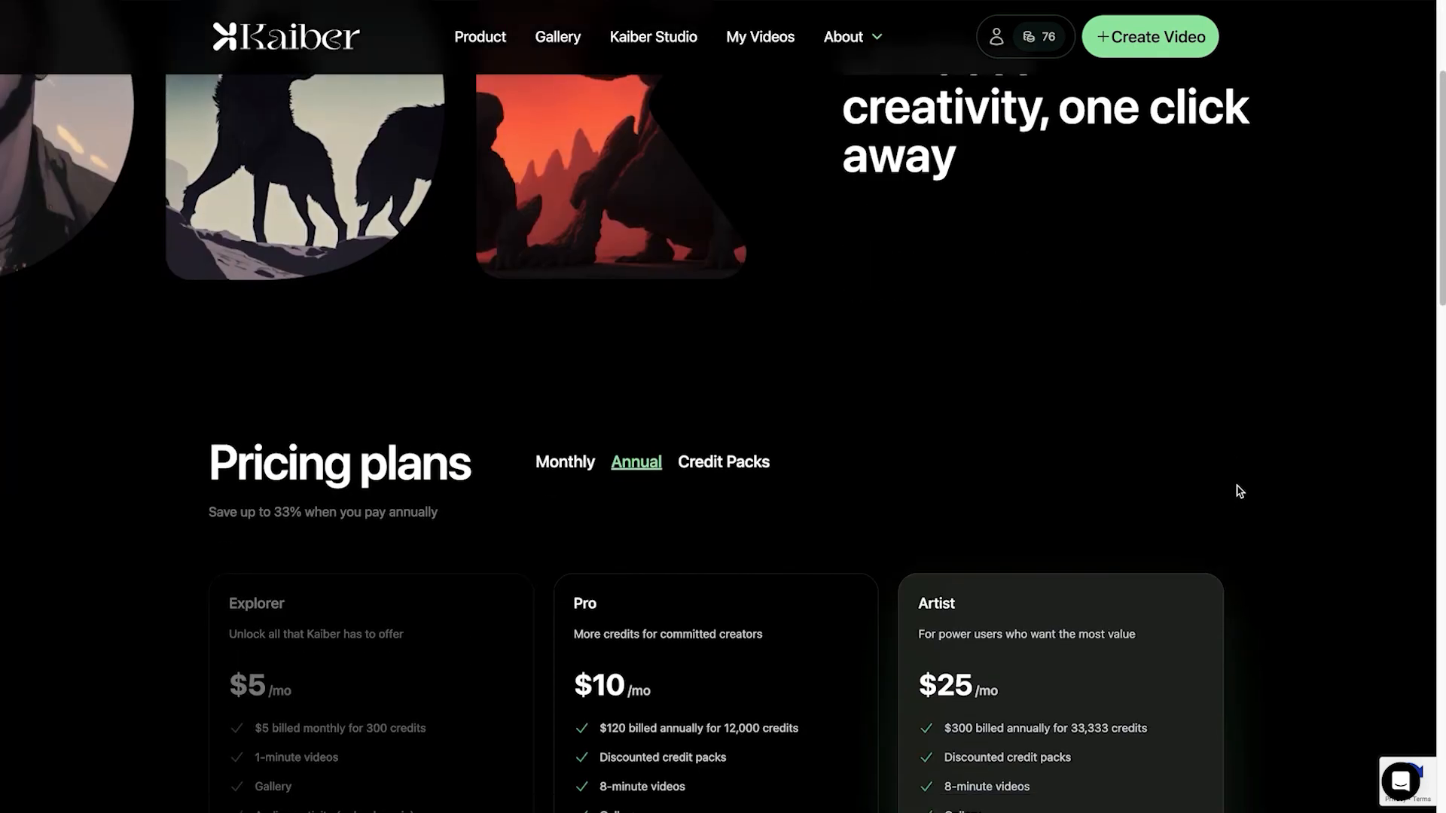
pyautogui.scroll(-1, 883, 486)
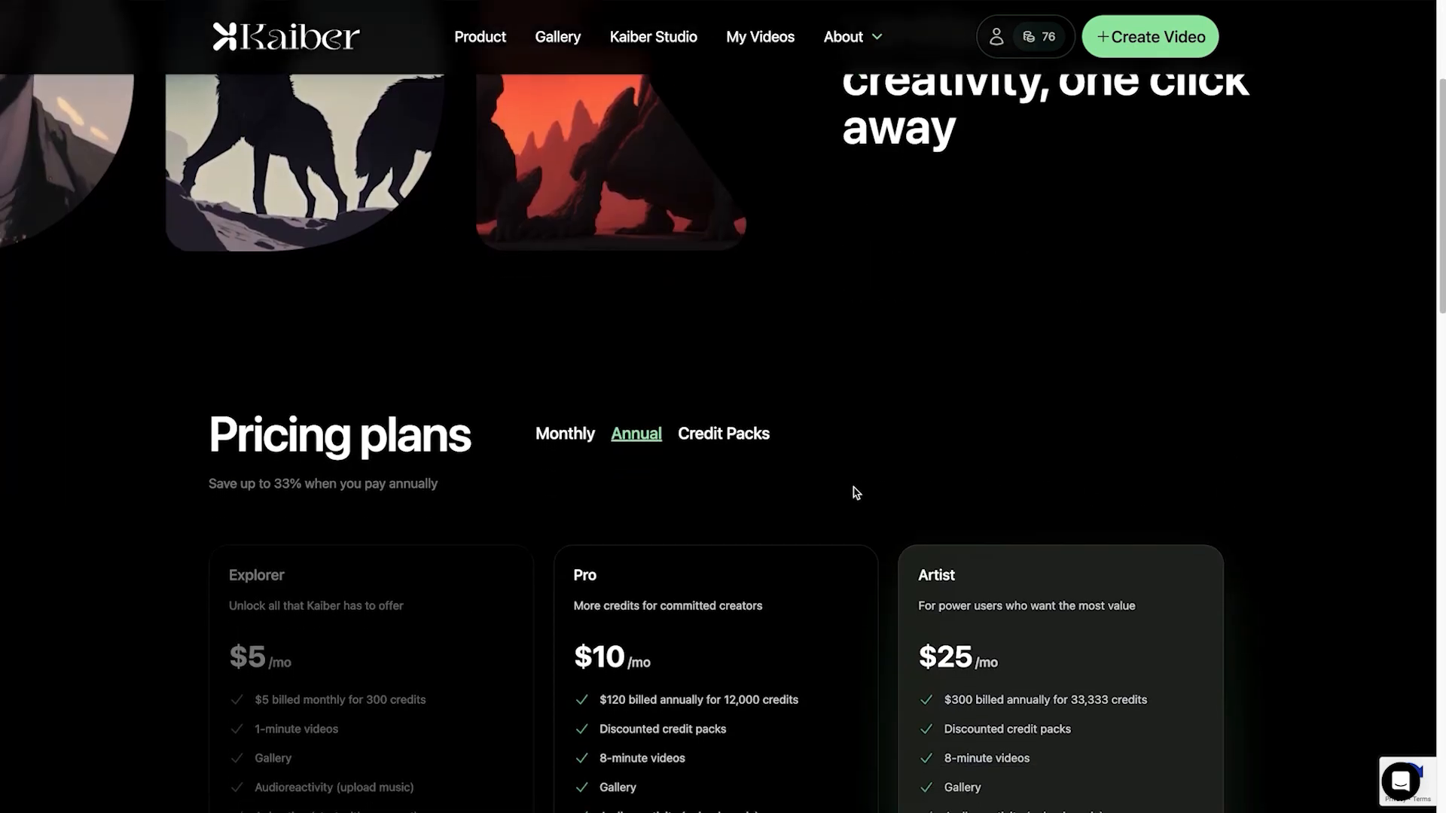
pyautogui.scroll(-2, 856, 493)
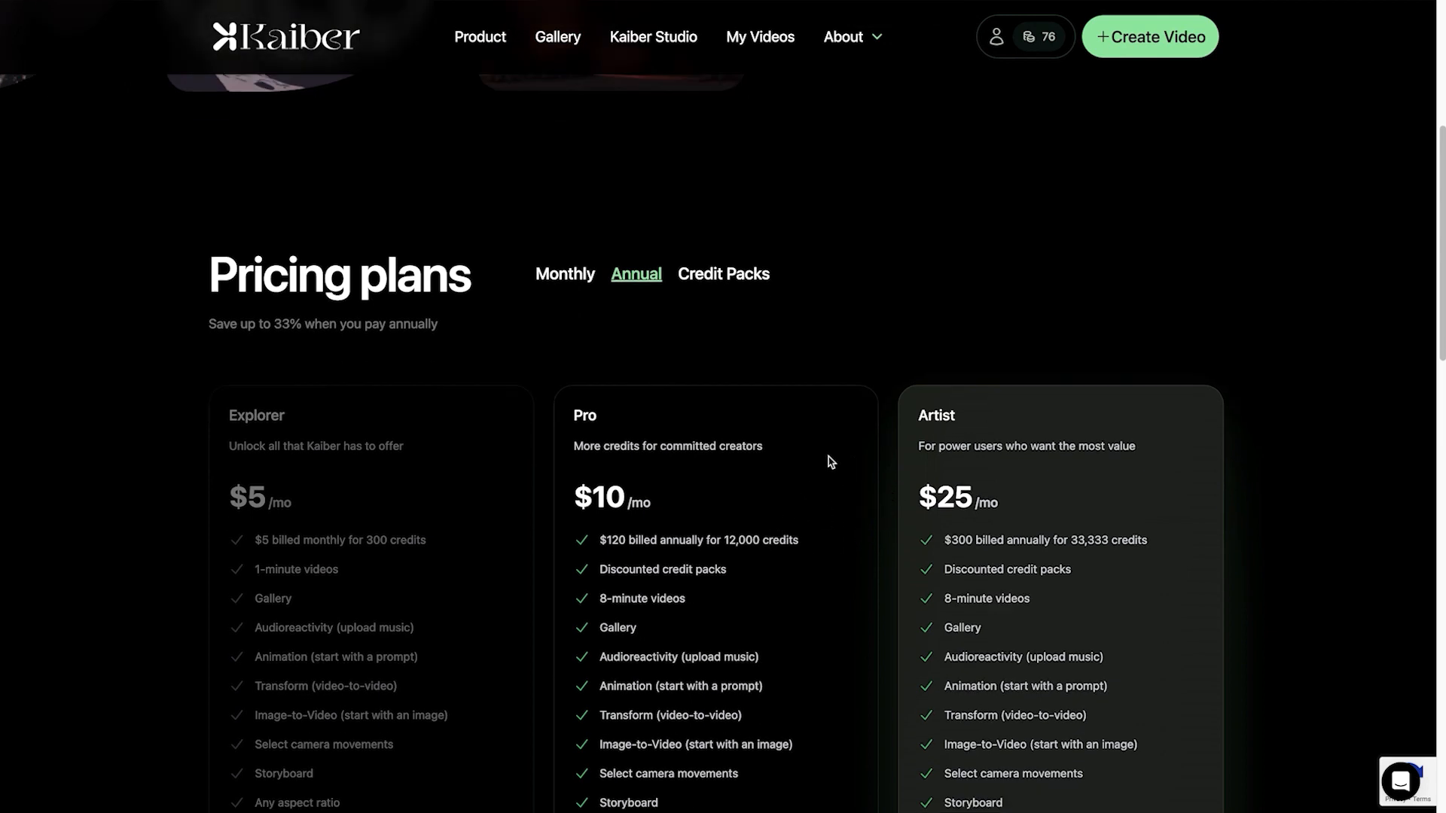
pyautogui.scroll(-2, 725, 598)
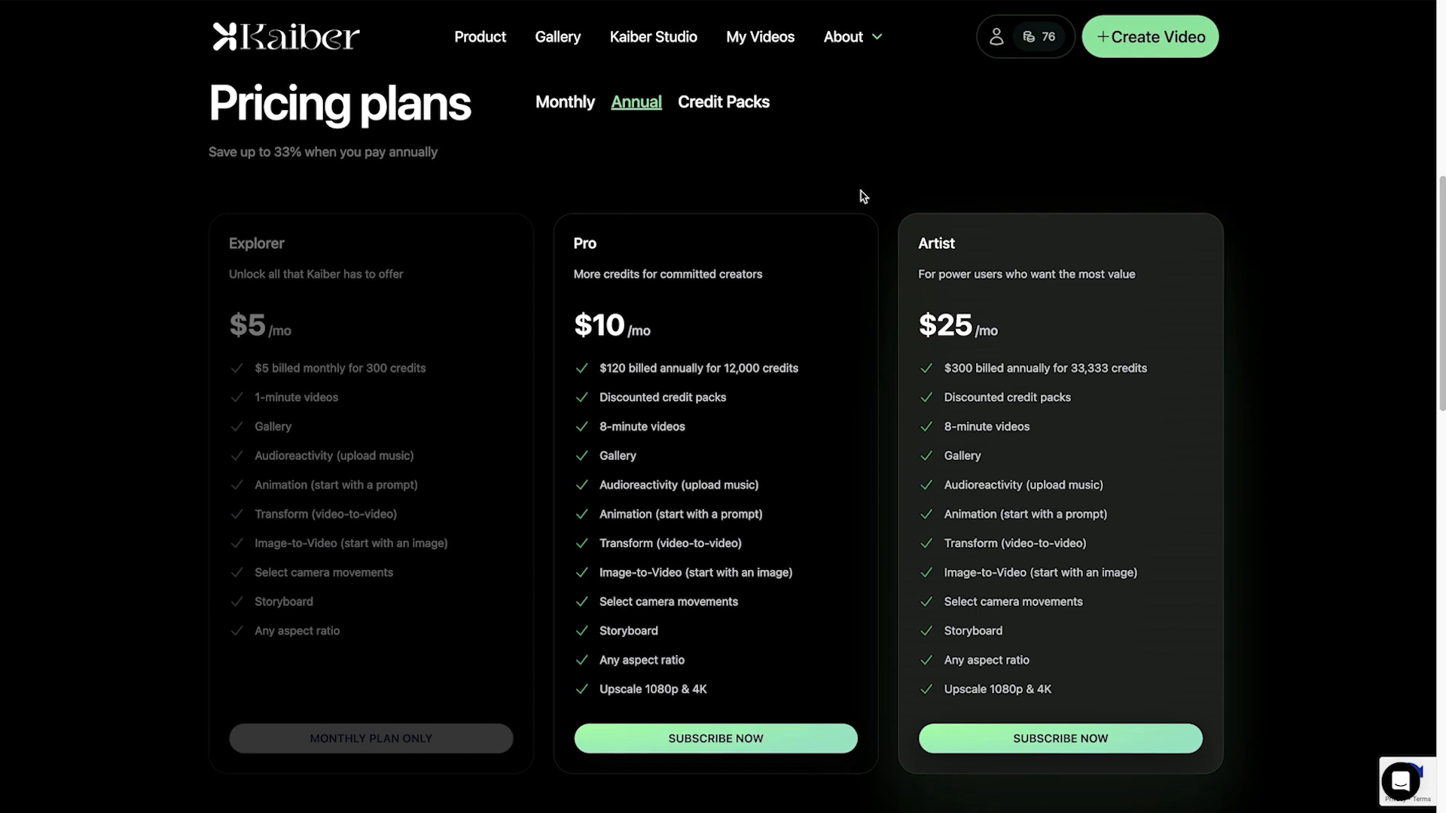
pyautogui.scroll(8, 863, 196)
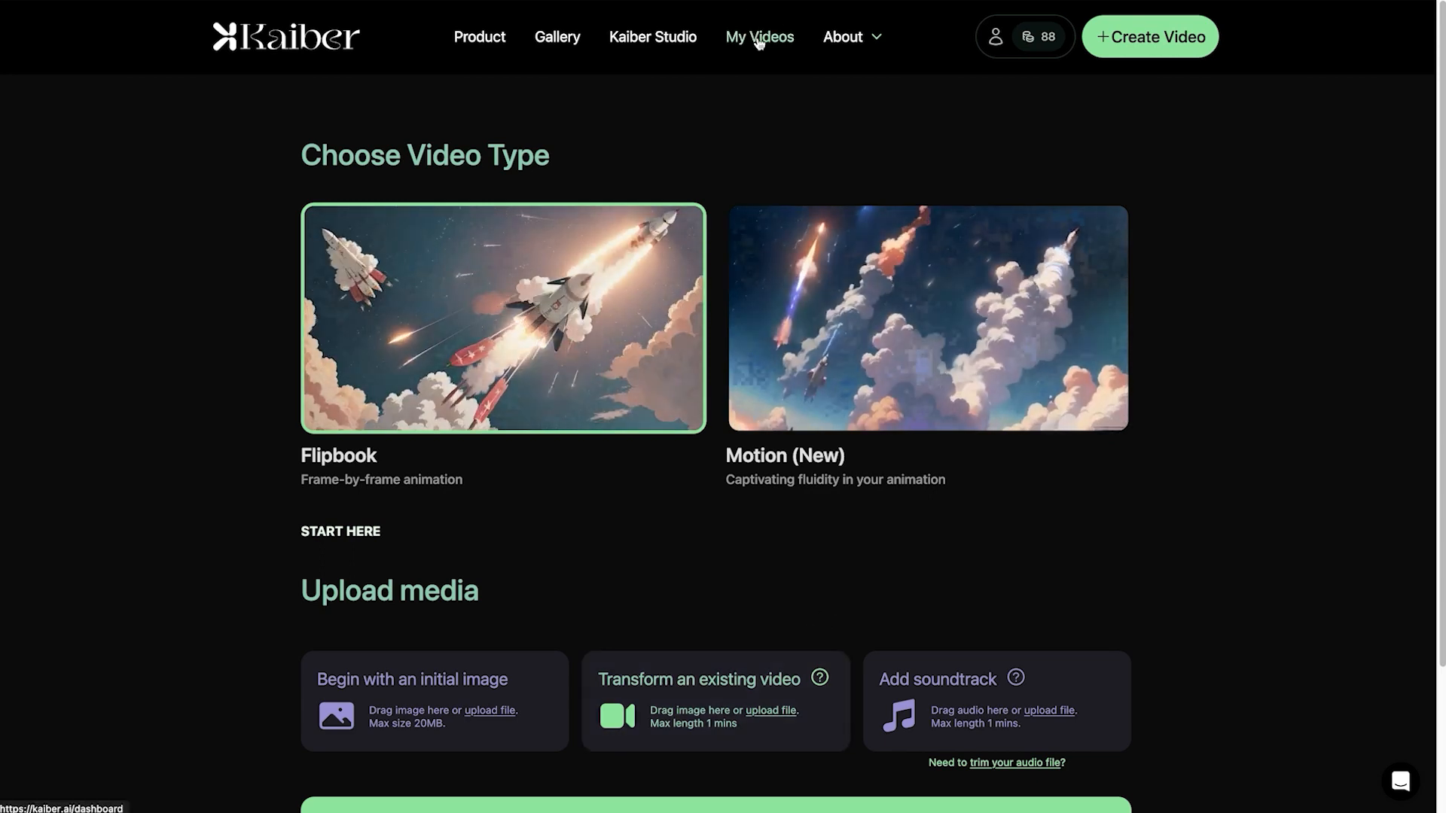
# Download the carpenter video from the saved videos collection
pyautogui.click(760, 38)
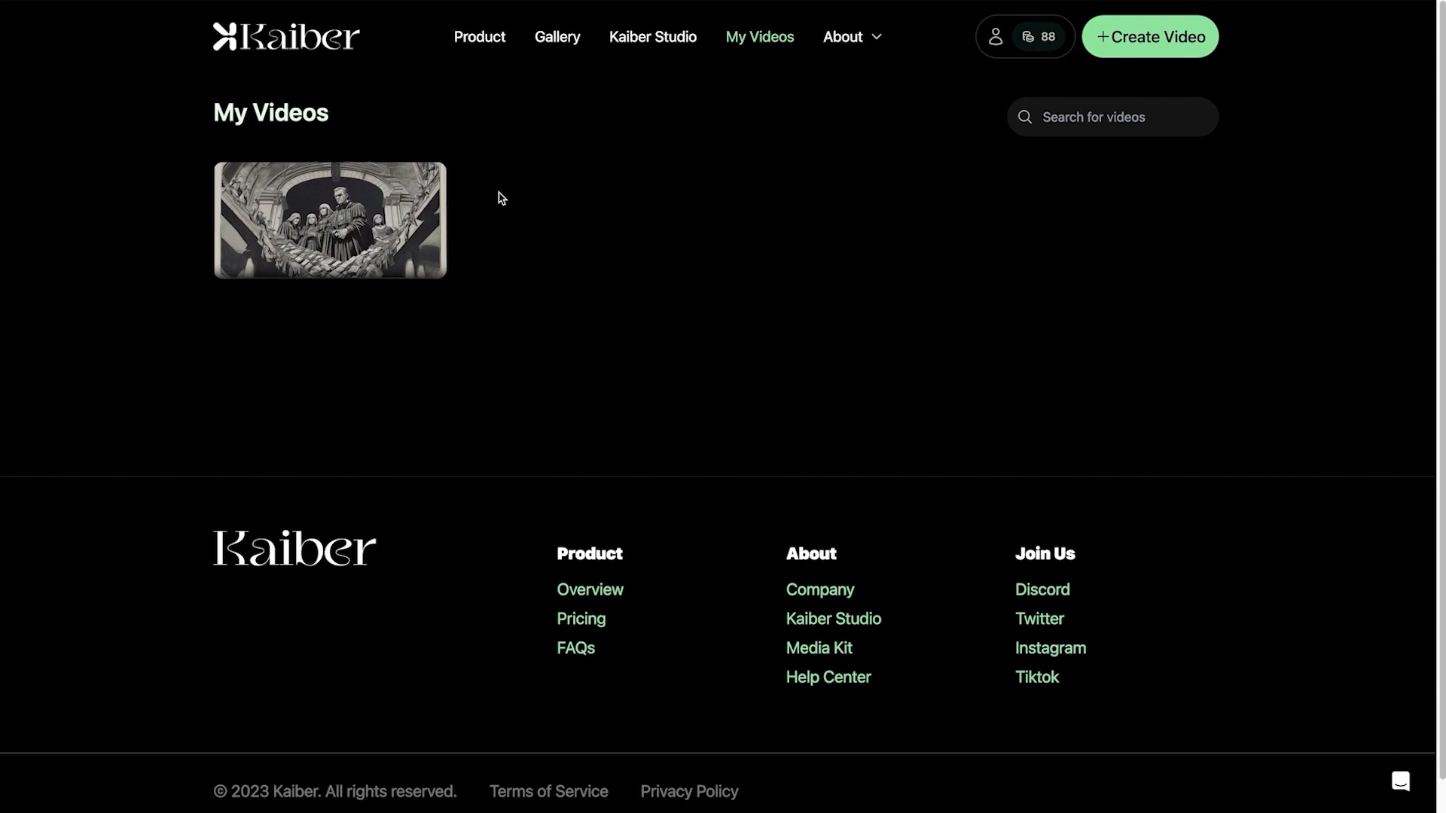
pyautogui.moveTo(275, 238)
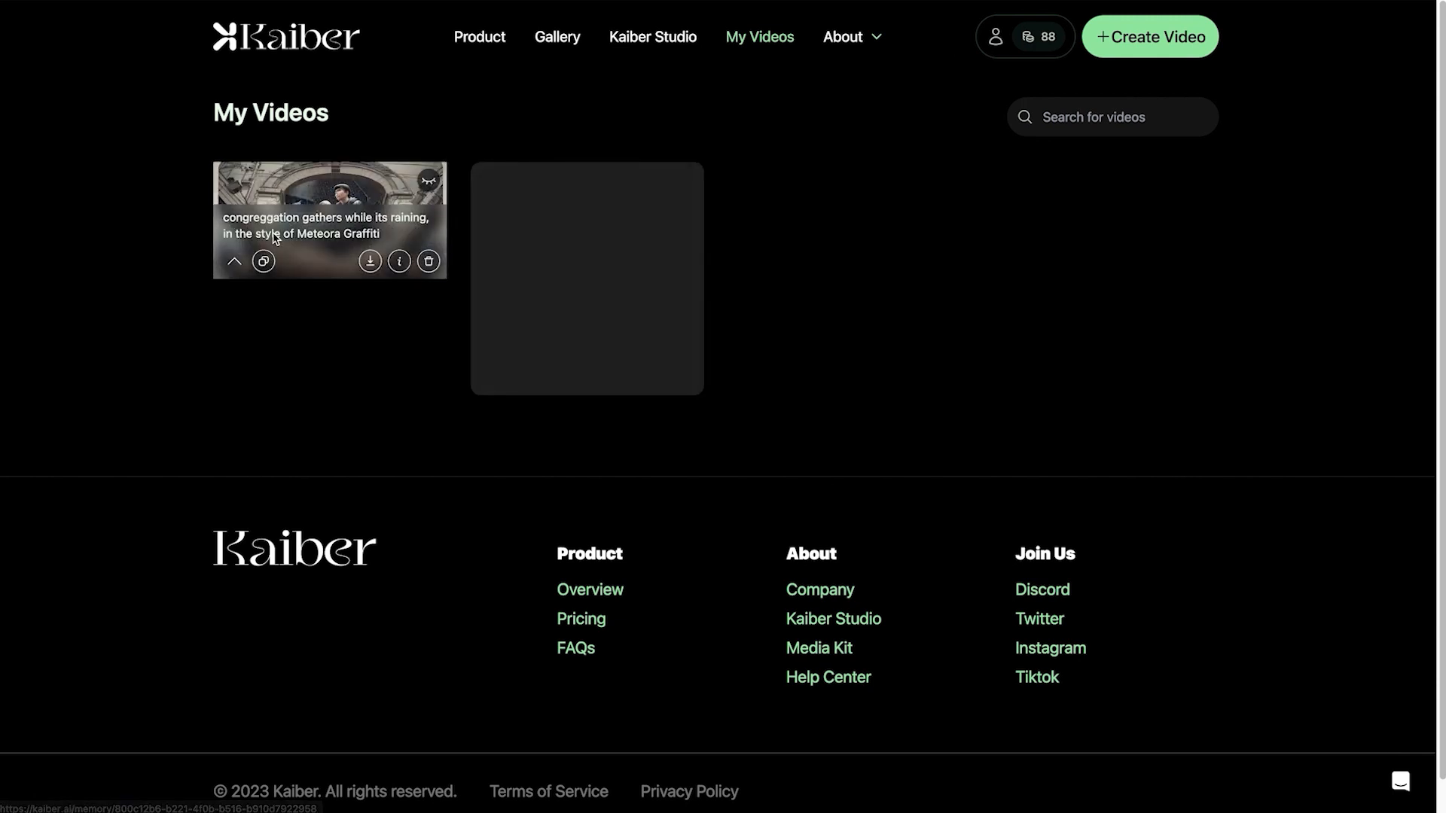
pyautogui.moveTo(595, 346)
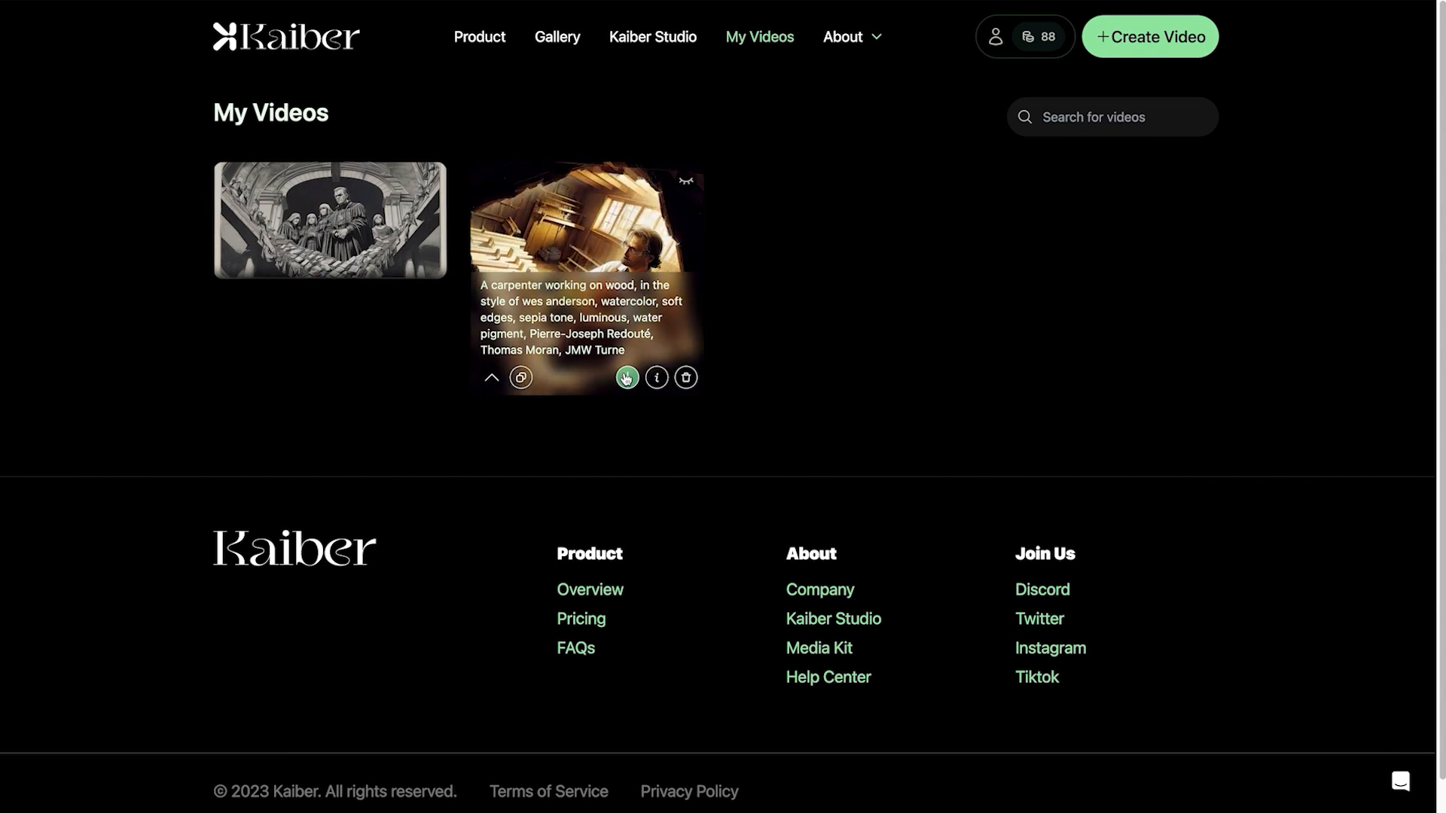
pyautogui.click(628, 380)
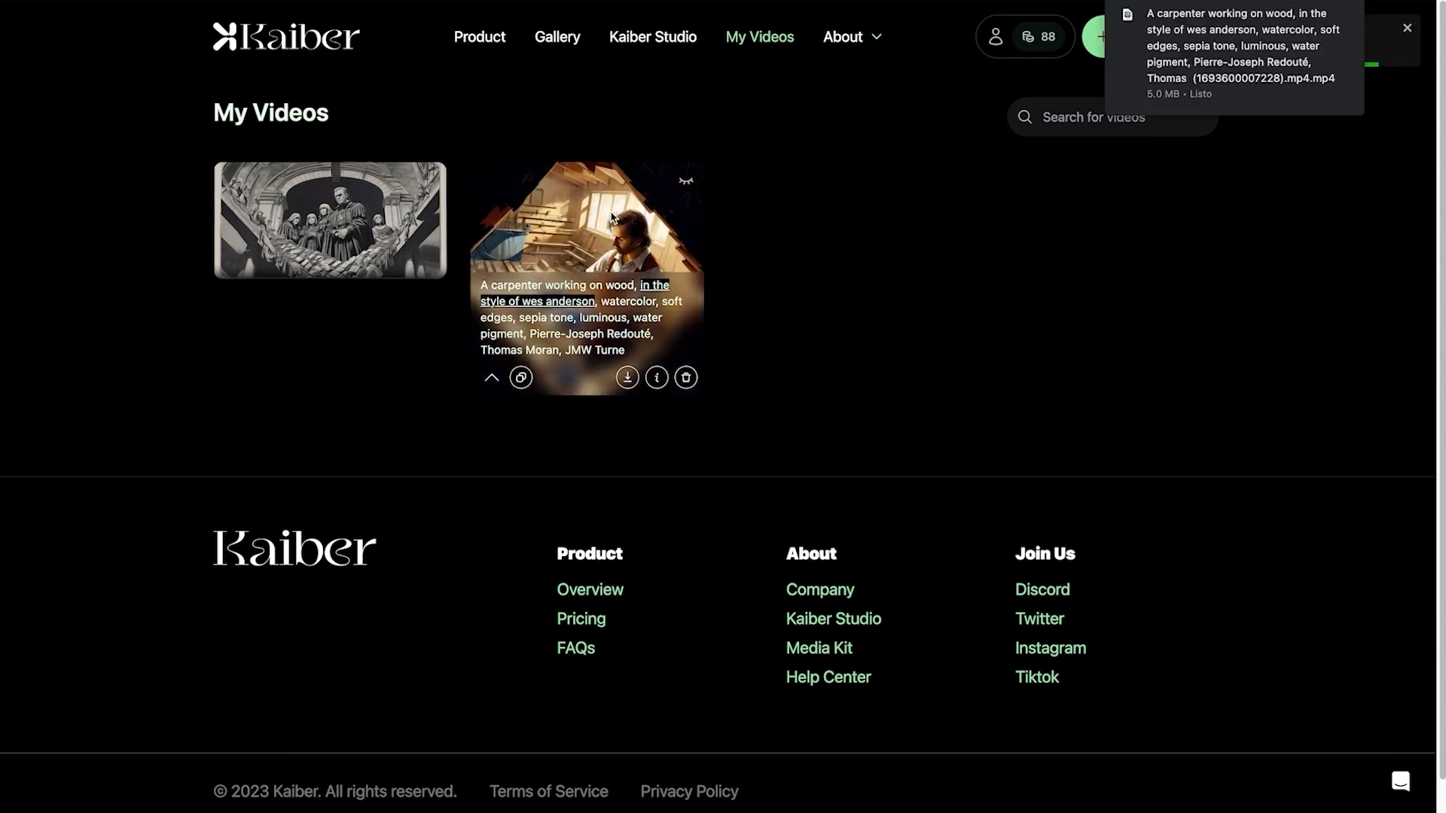
# Start a new video that transforms the existing carpenter video, with the subject "welder getting hand burned"
pyautogui.click(631, 32)
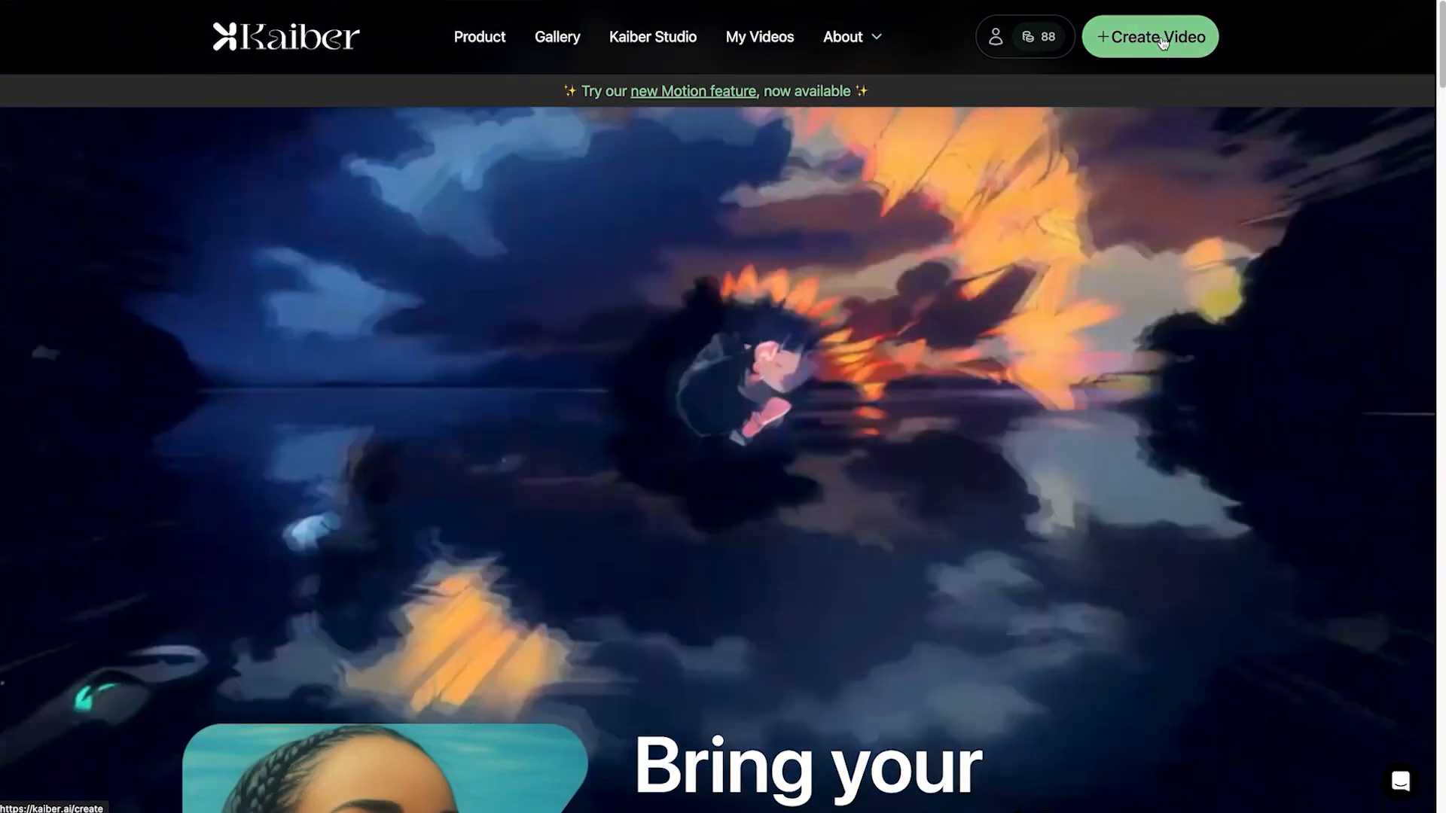
pyautogui.click(1163, 40)
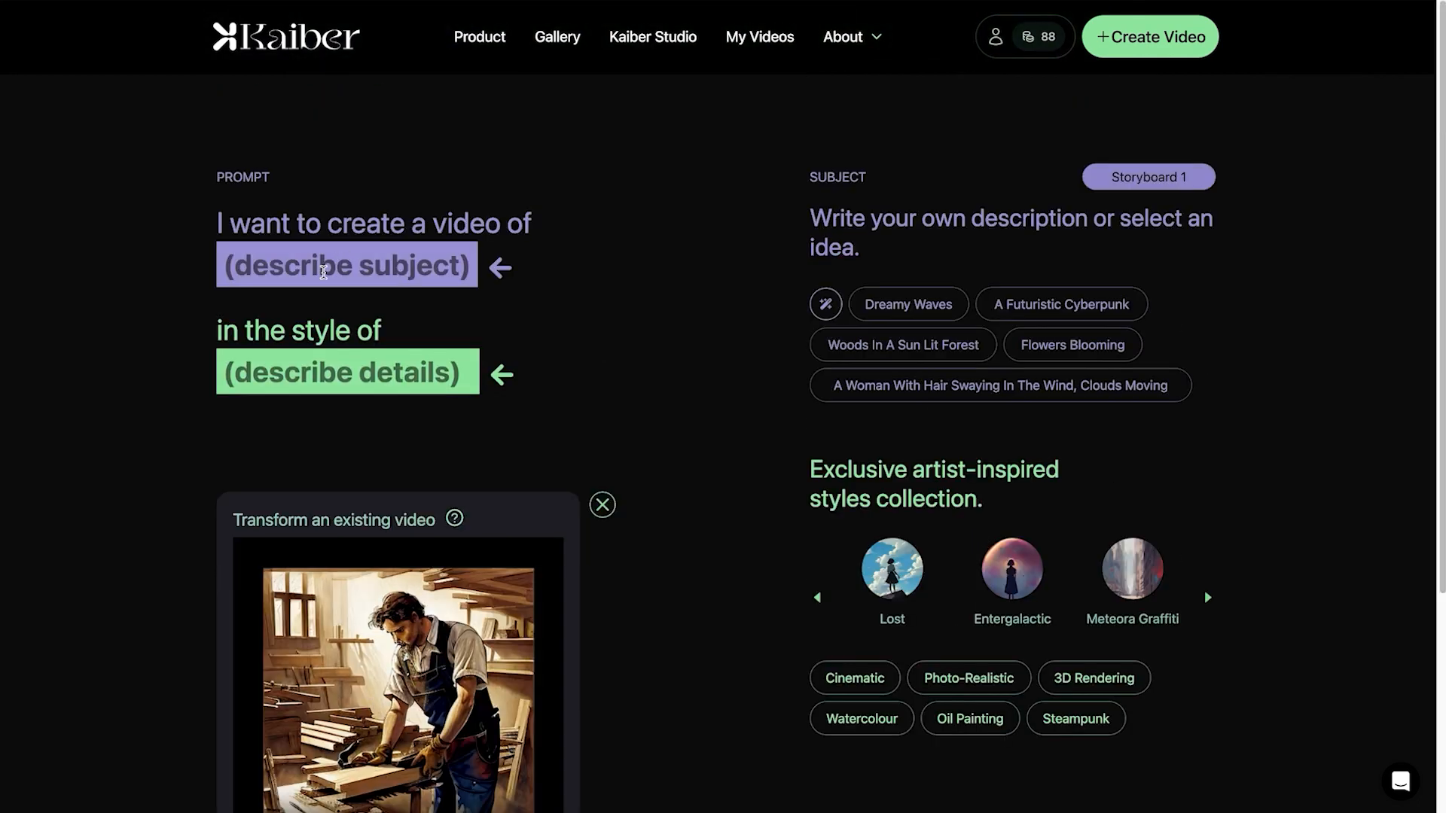
pyautogui.click(325, 263)
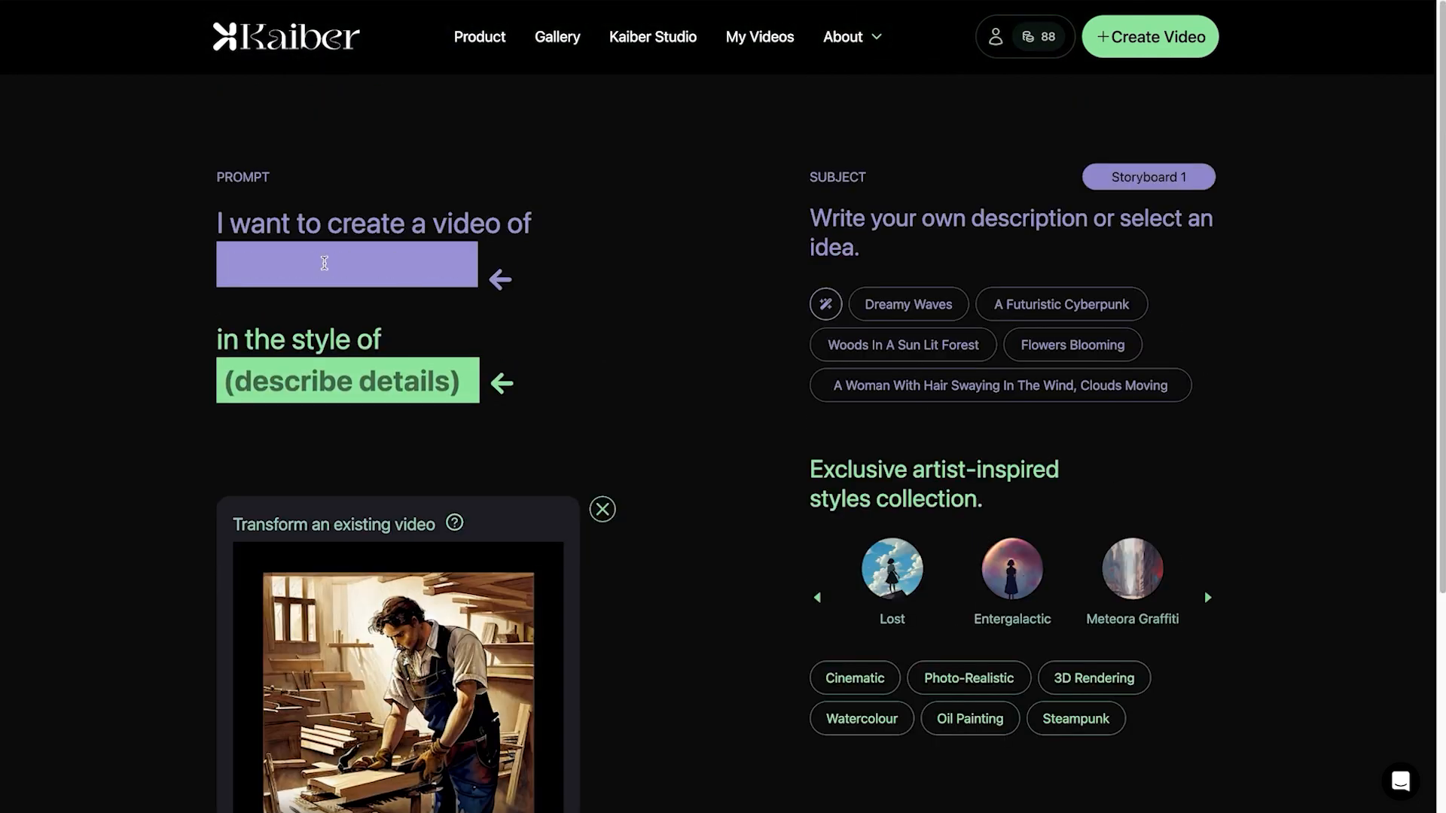
pyautogui.write('welder getting hand burned')
pyautogui.press('Tab')
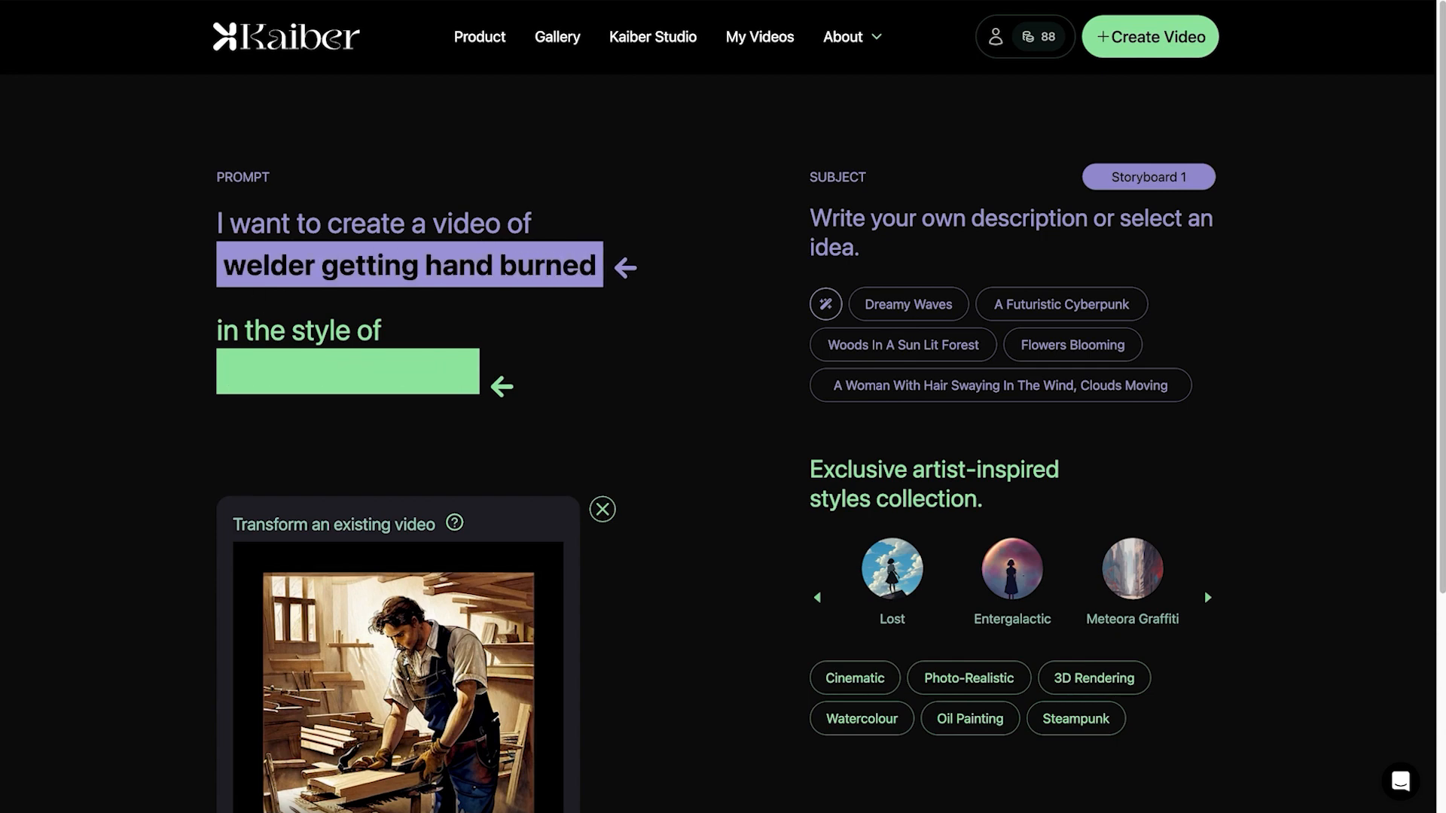
# Apply the Steampunk style preset to the welder prompt and open the video settings
pyautogui.click(1067, 724)
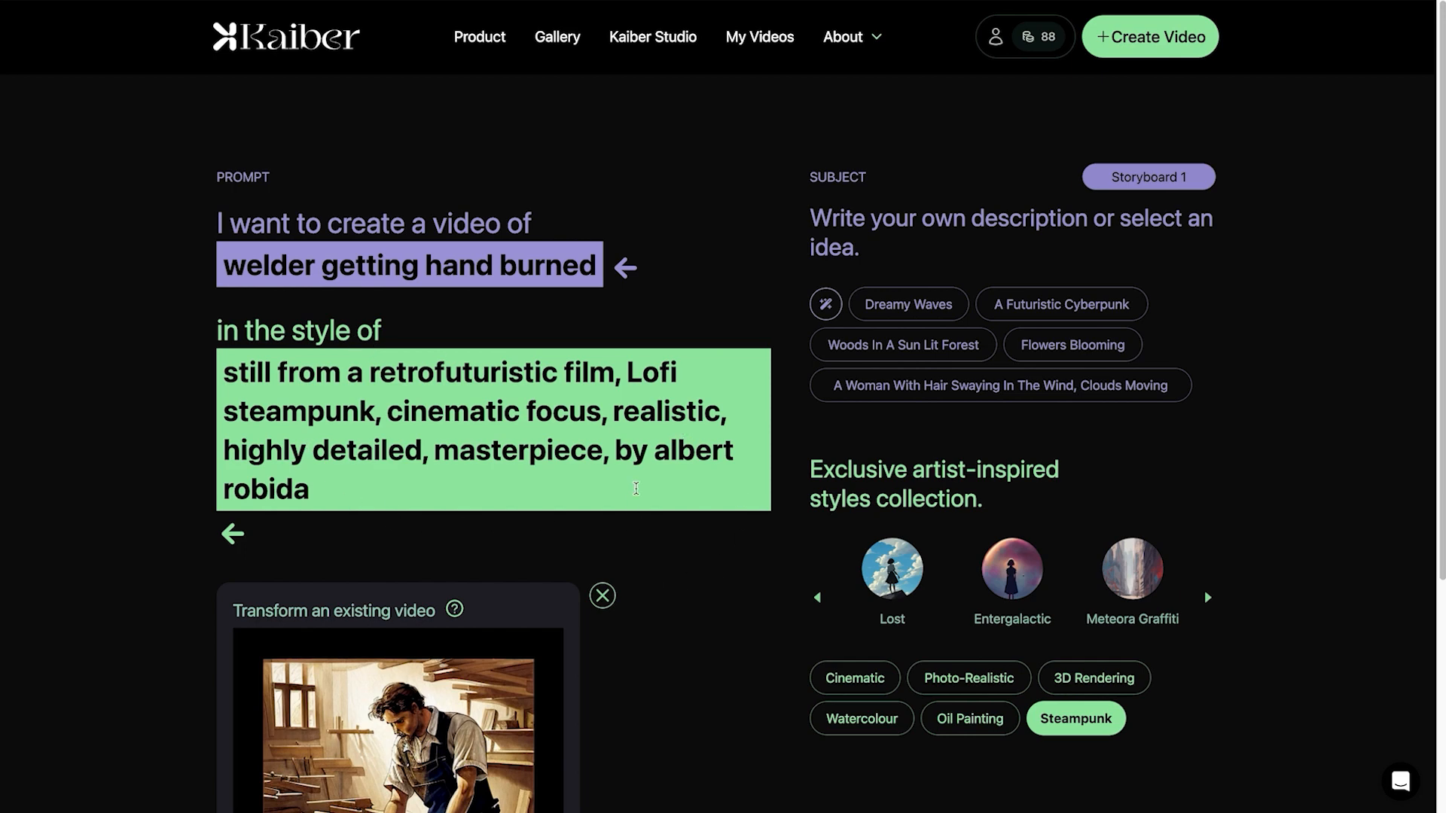
pyautogui.scroll(-3, 362, 235)
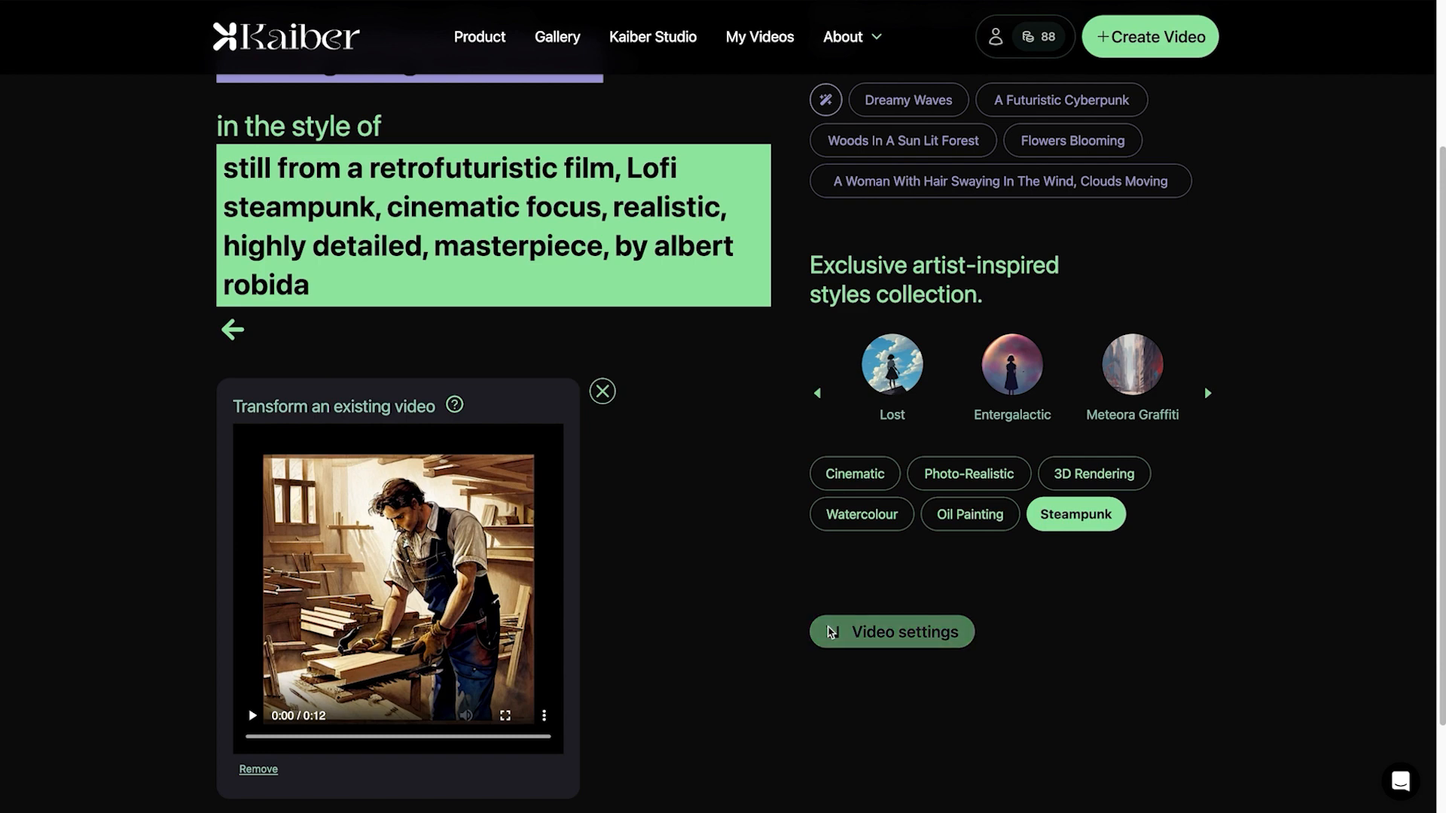
pyautogui.click(831, 632)
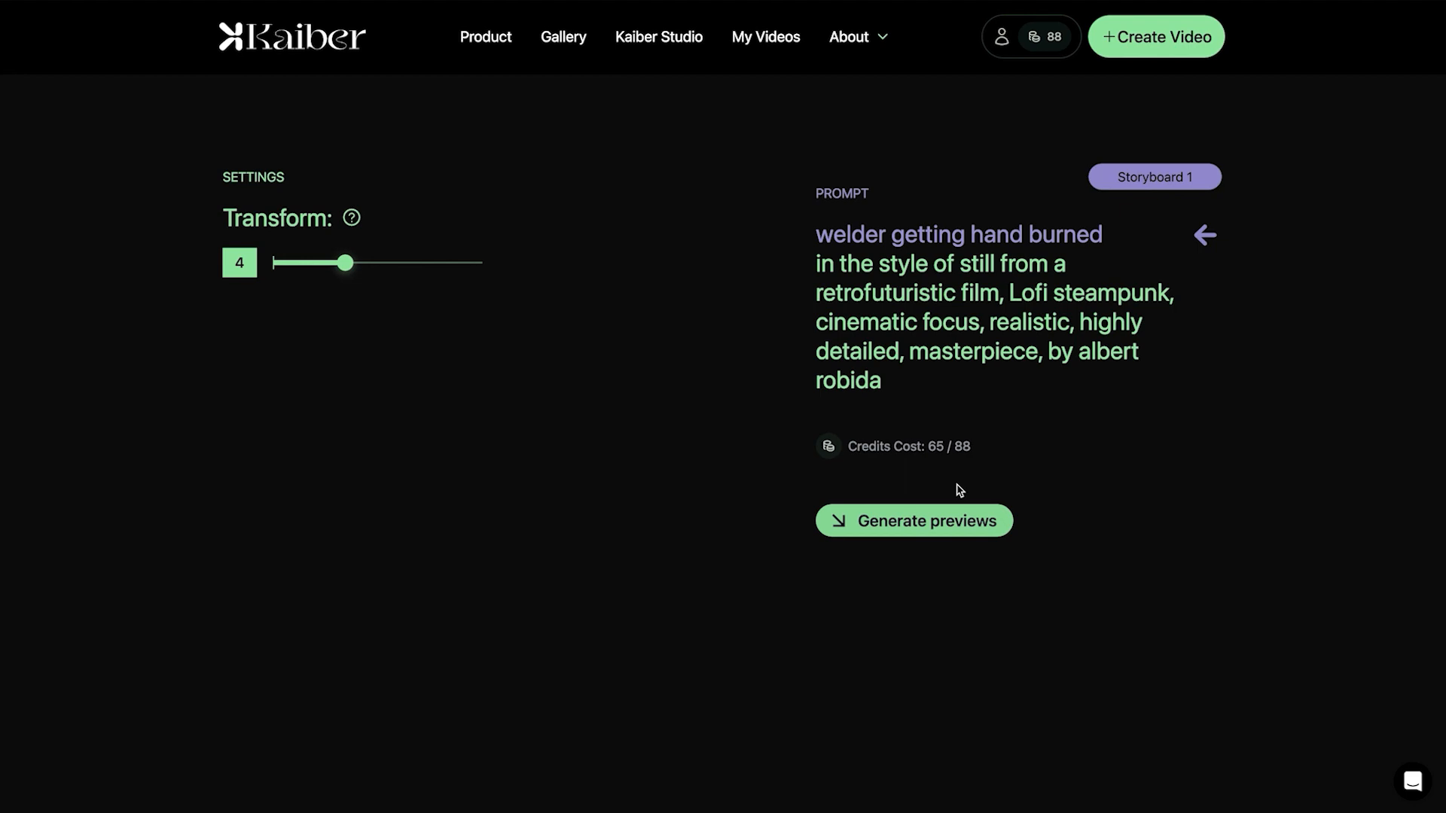
# Generate the welder previews and create the video from the frame with flames rising behind the welder's arm
pyautogui.click(916, 533)
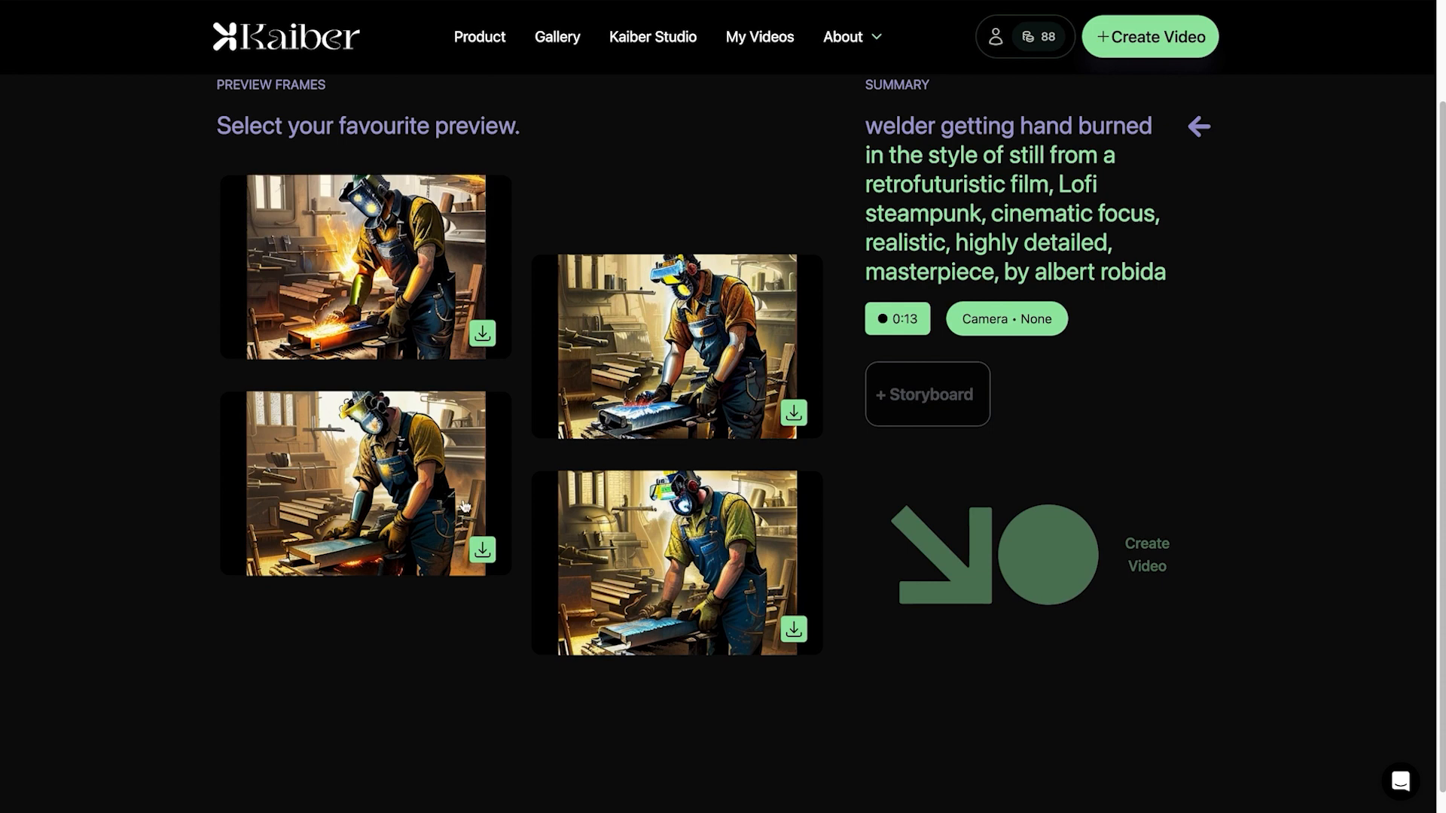
pyautogui.click(357, 287)
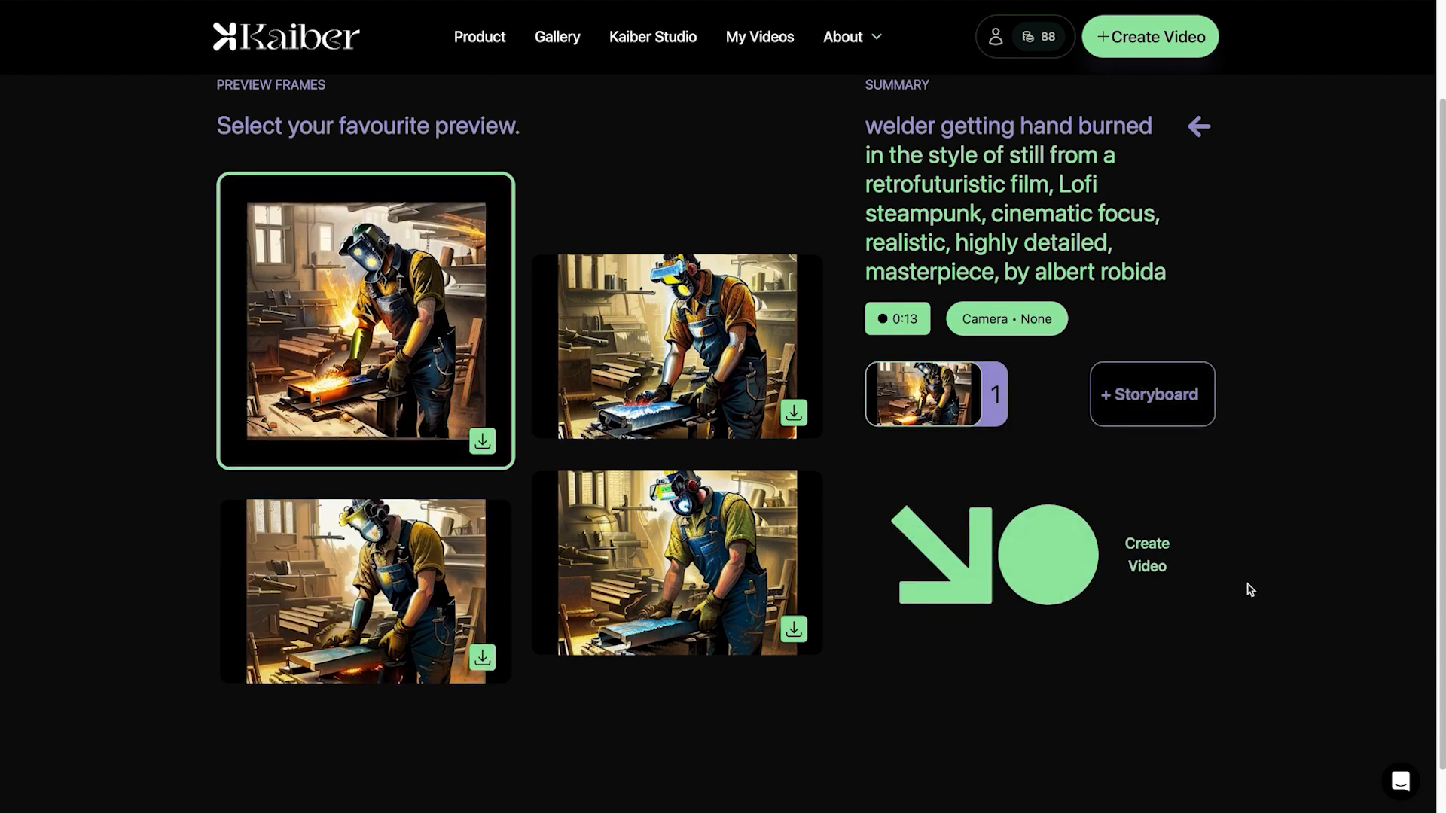
pyautogui.click(1009, 562)
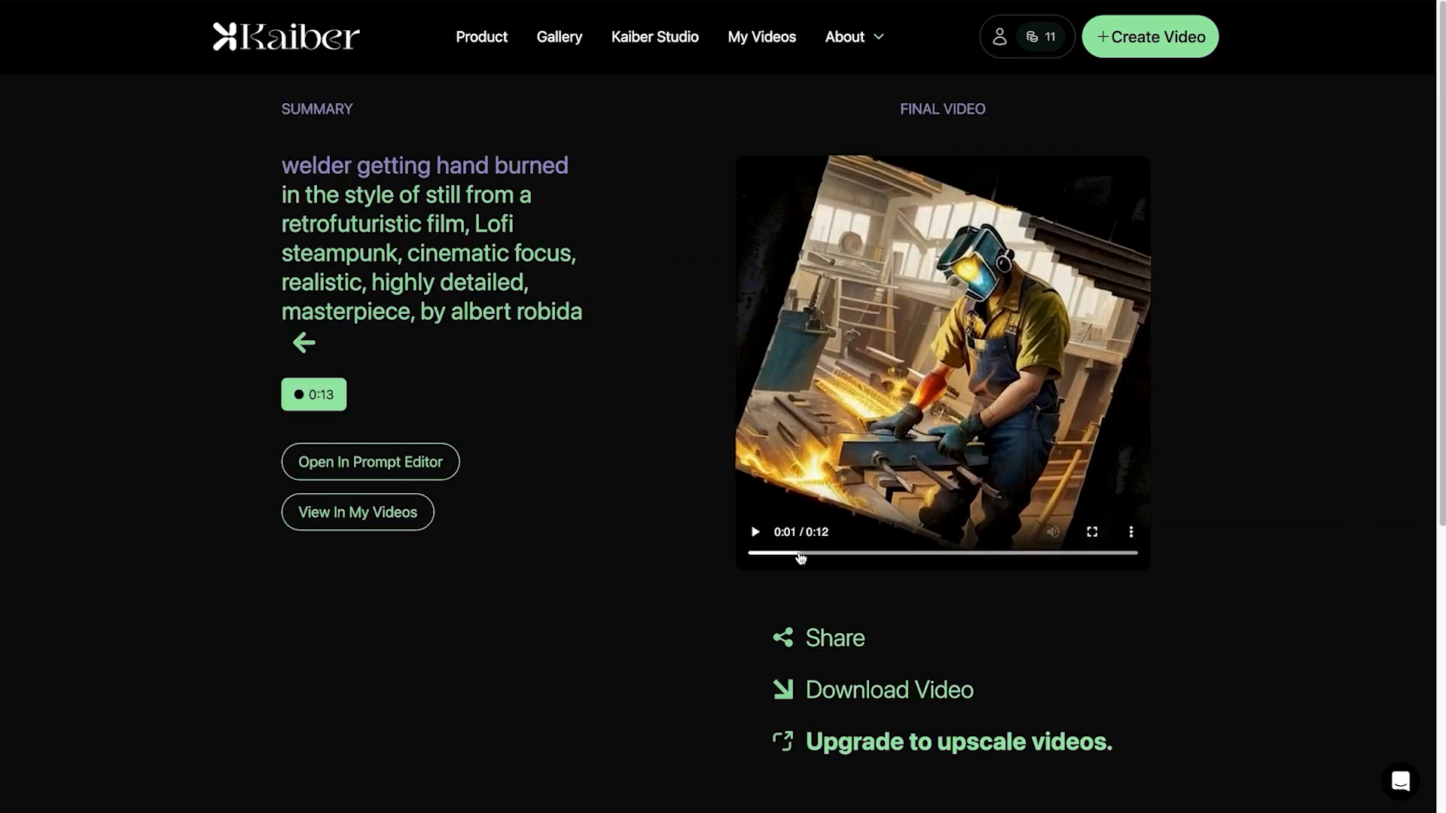
# Play the finished welder video from the beginning and check its sharing options
pyautogui.moveTo(800, 558); pyautogui.dragTo(680, 555)
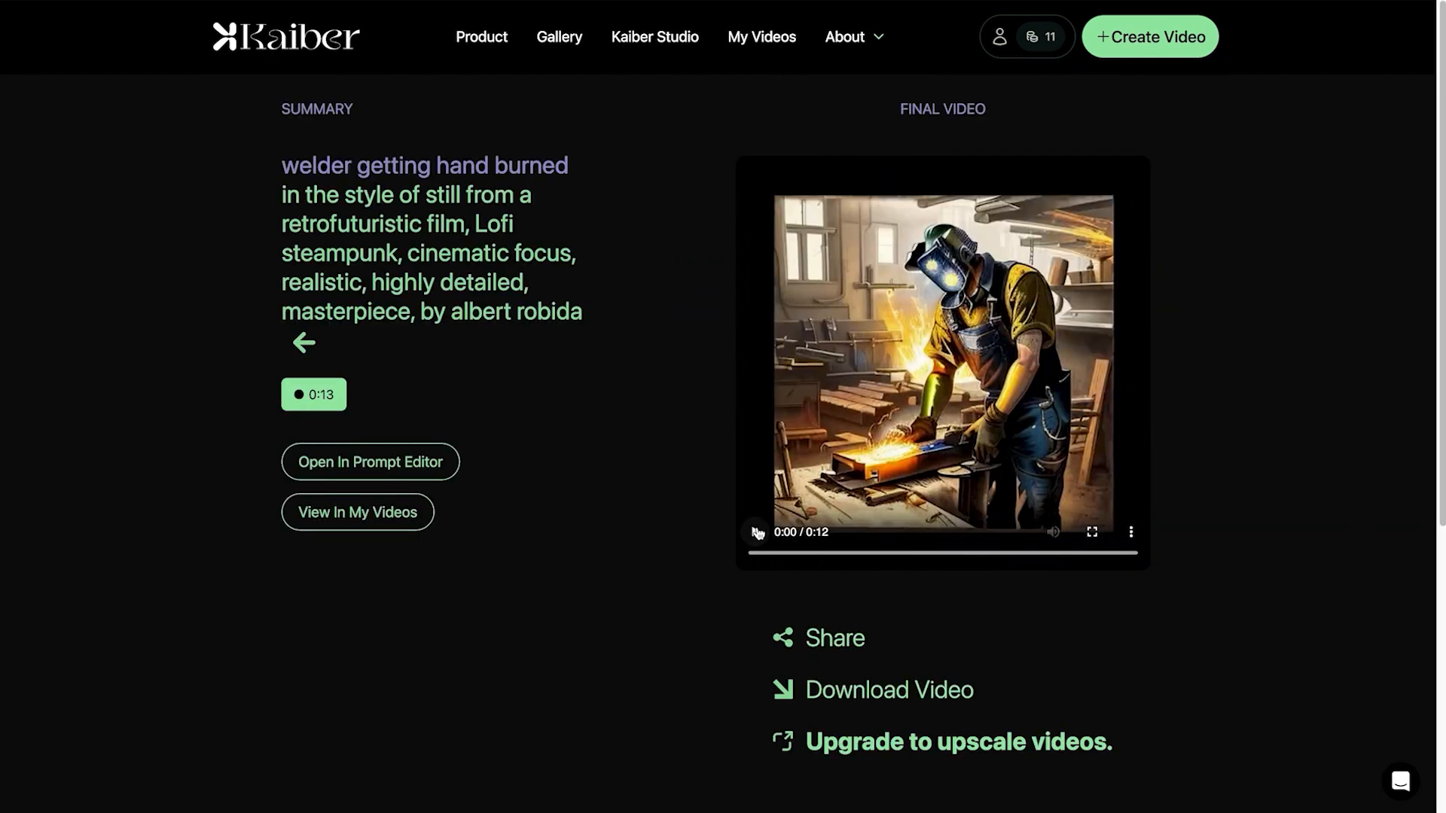
pyautogui.click(756, 533)
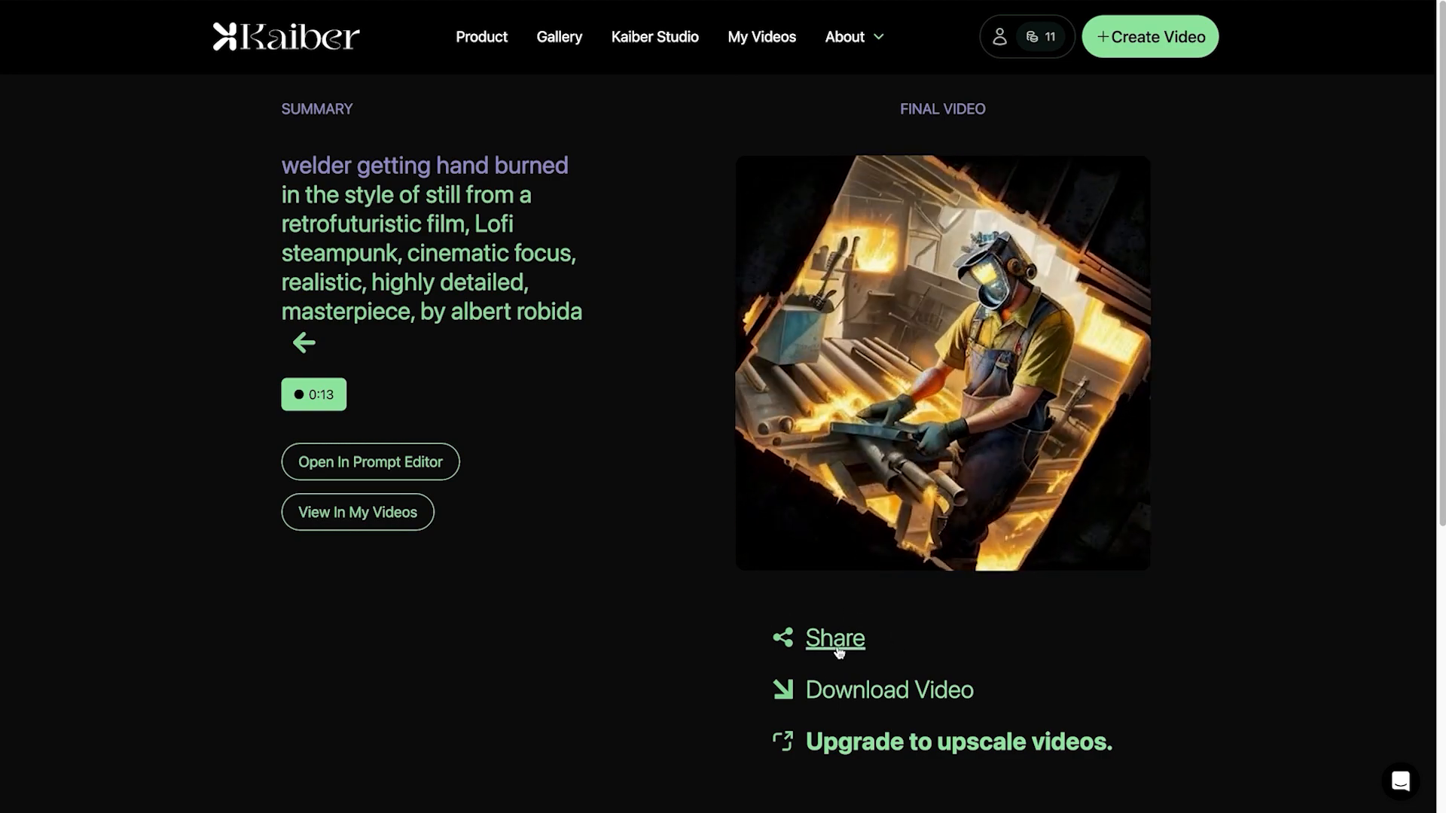
pyautogui.click(833, 645)
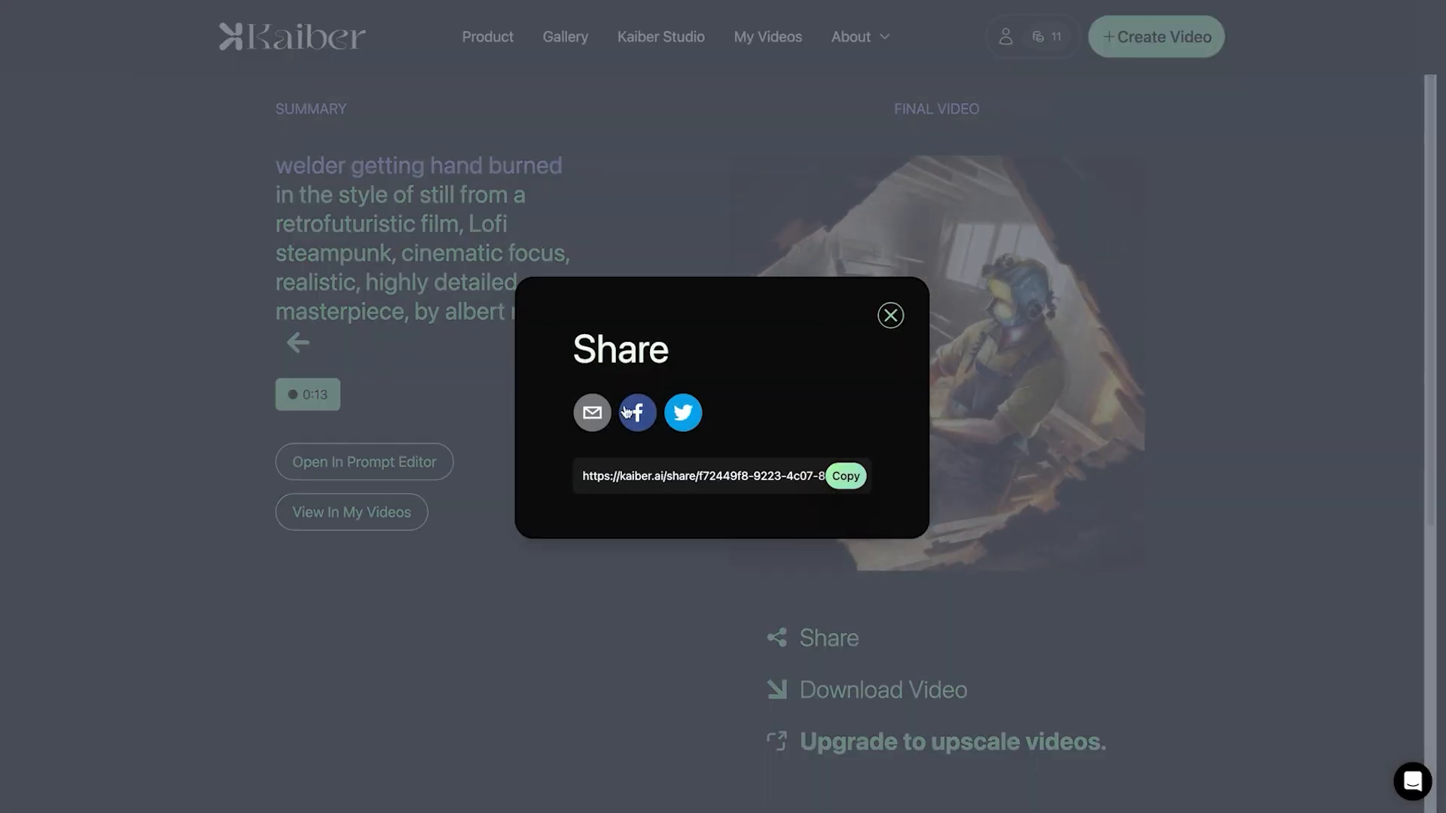
pyautogui.click(886, 319)
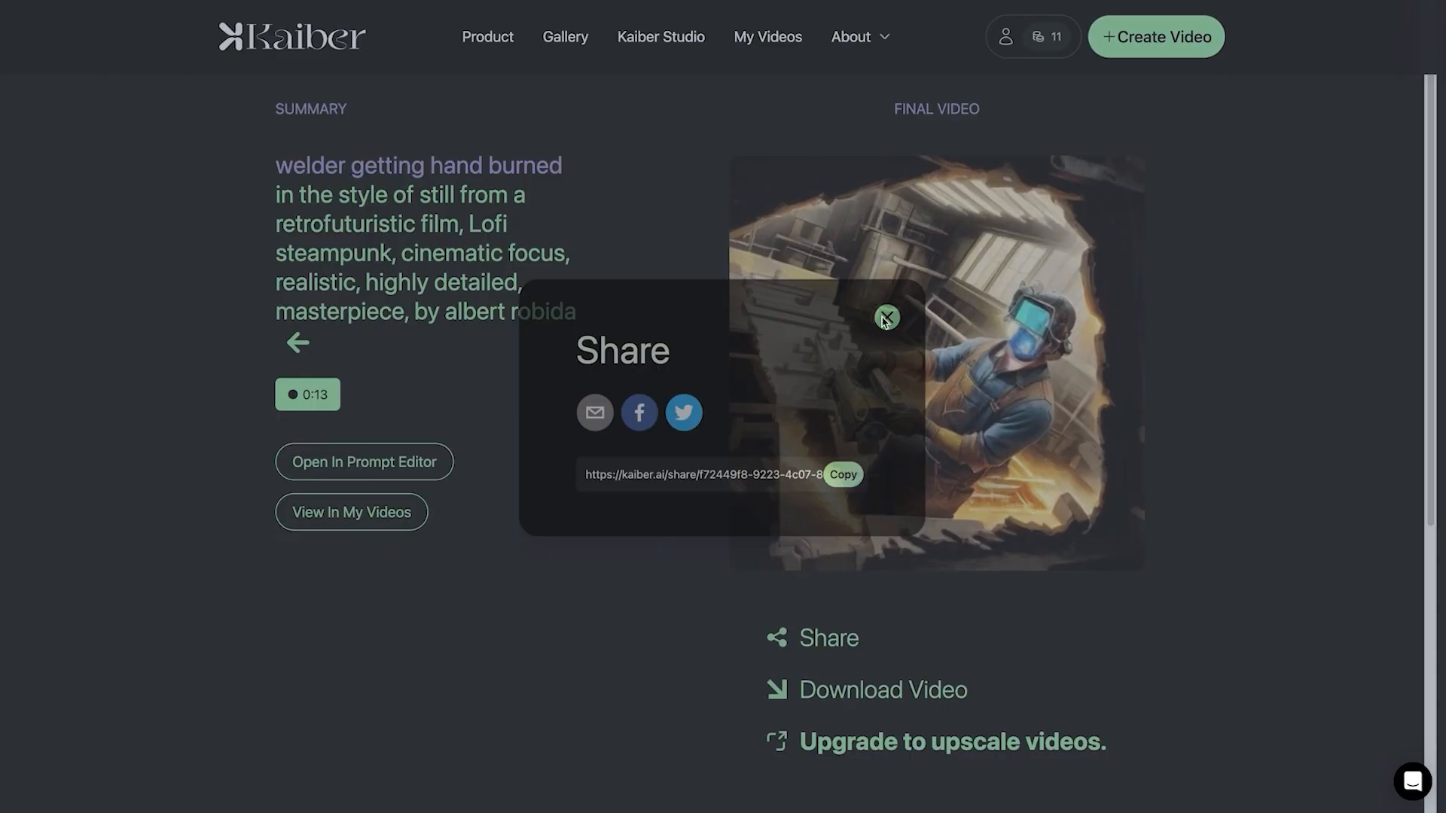
# Start a new Flipbook video with an uploaded audio file as its soundtrack and continue to the prompt
pyautogui.click(443, 452)
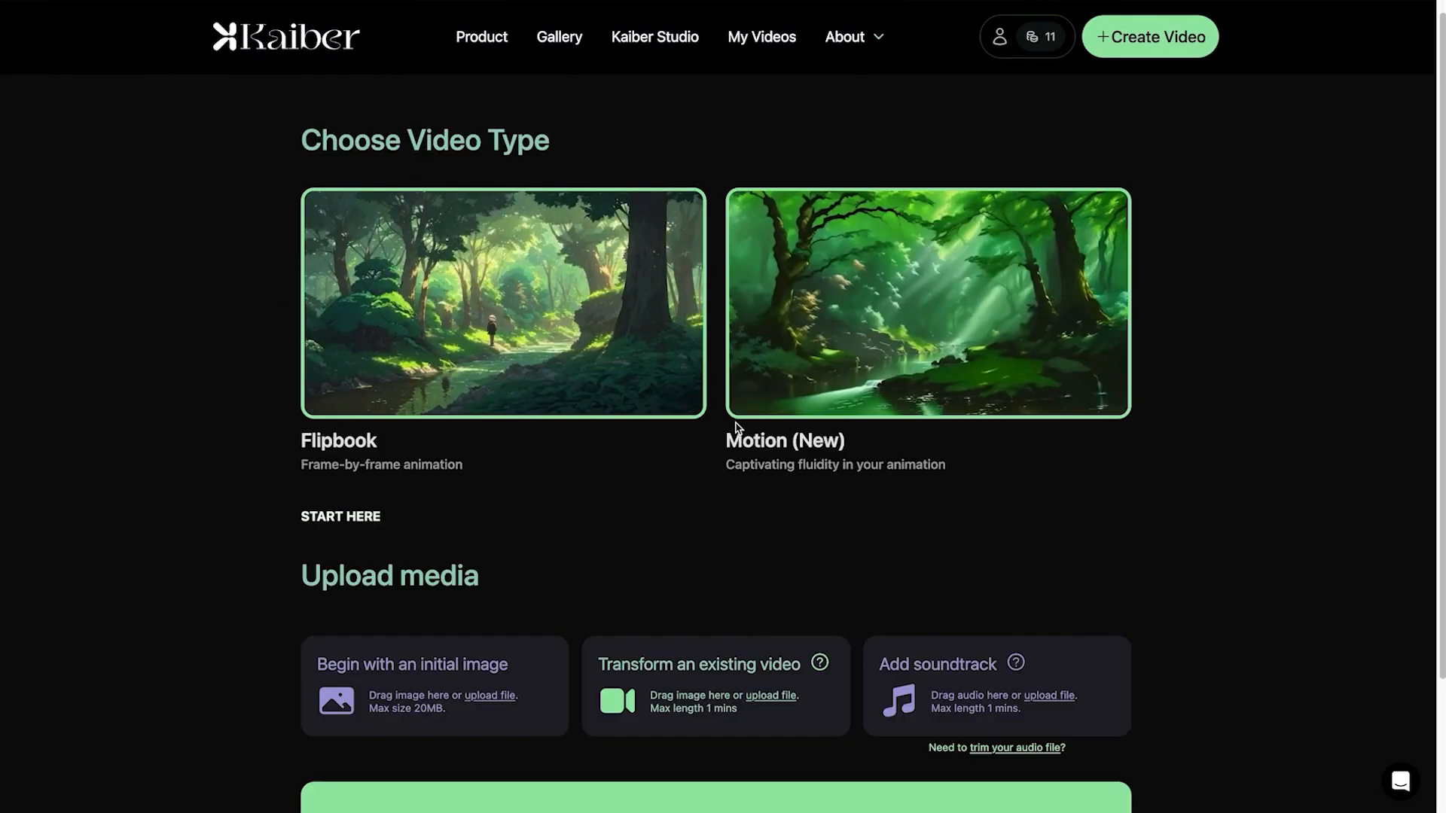
pyautogui.scroll(-3, 681, 475)
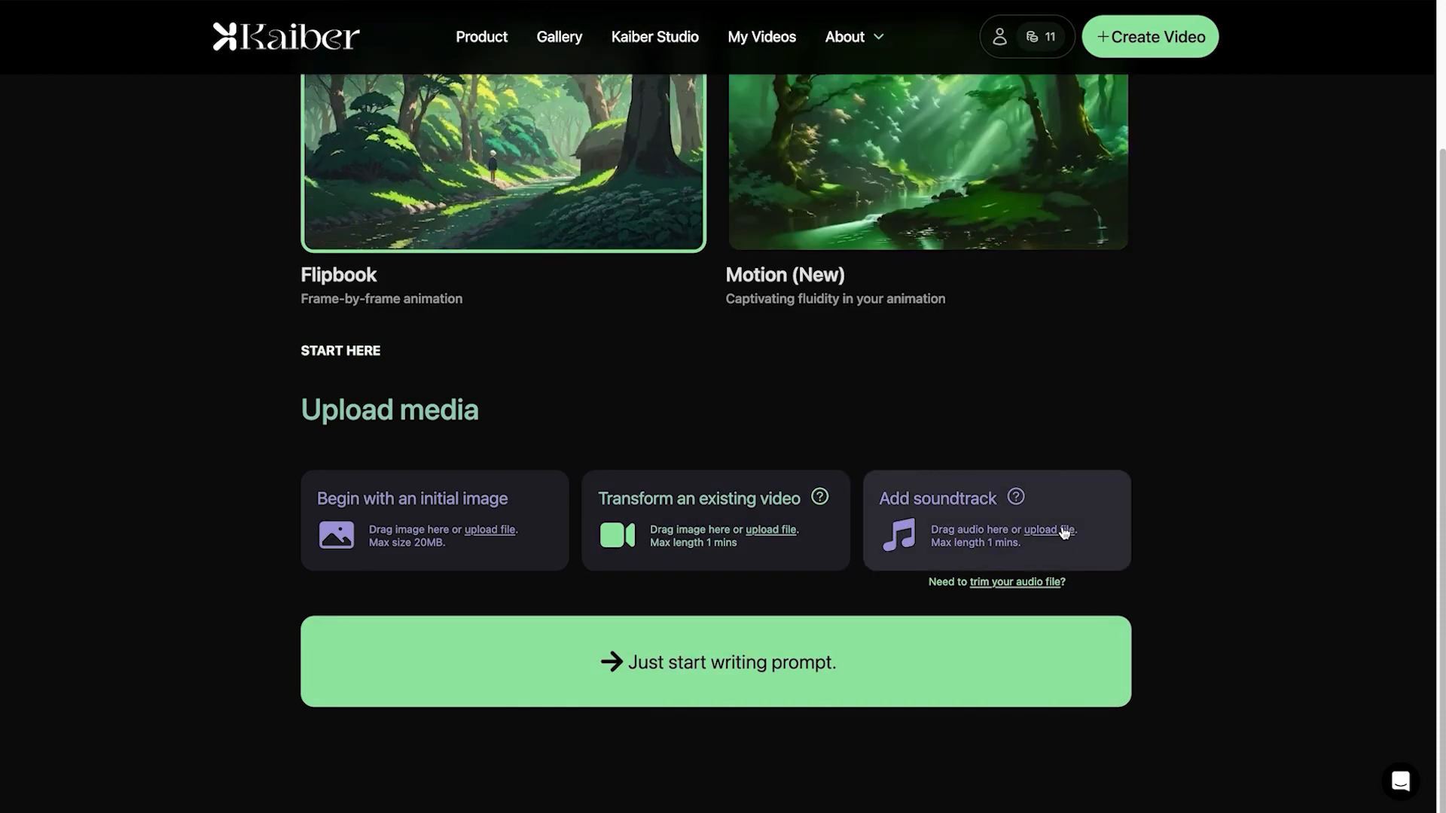
pyautogui.click(1064, 532)
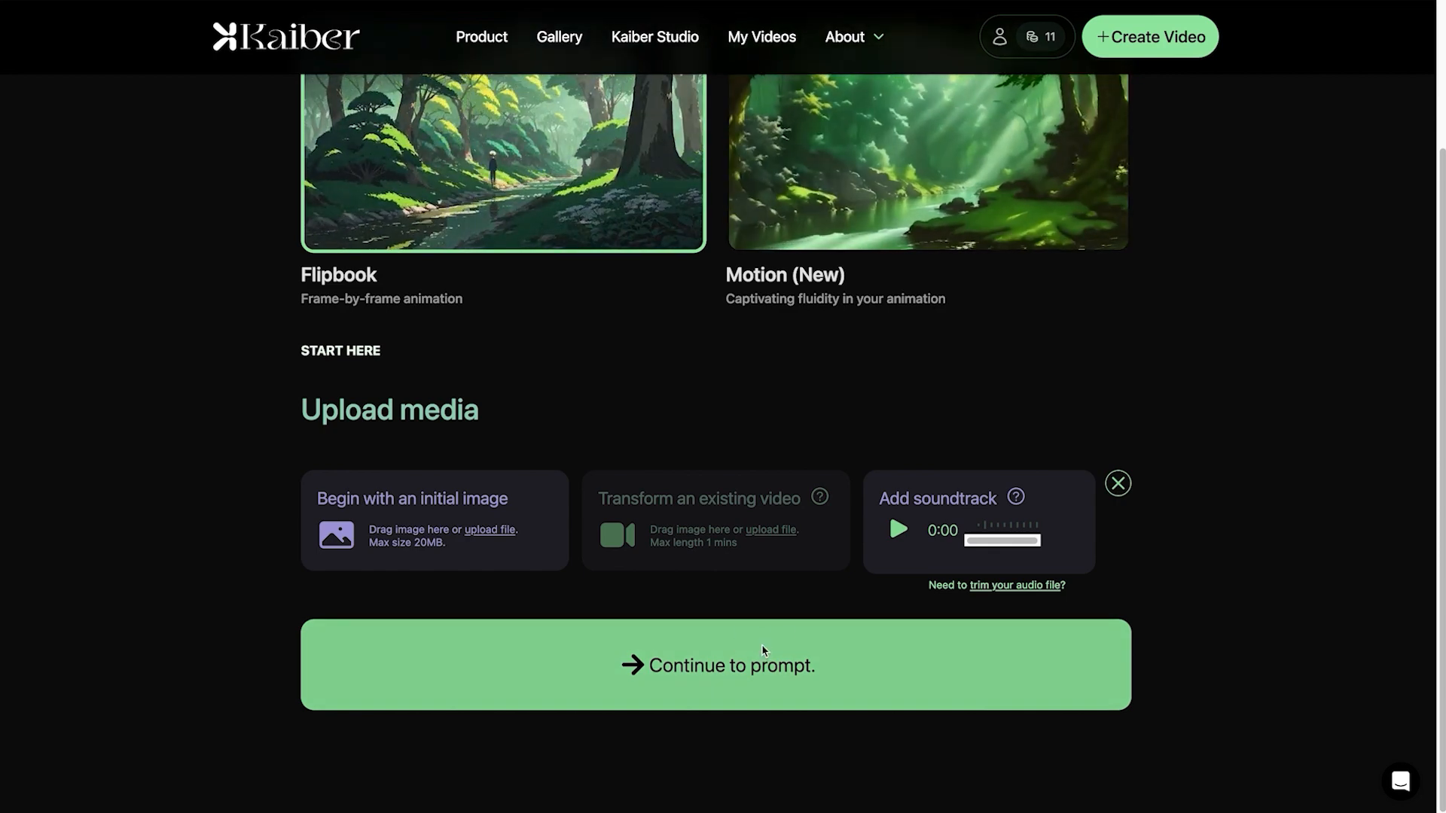
pyautogui.click(763, 651)
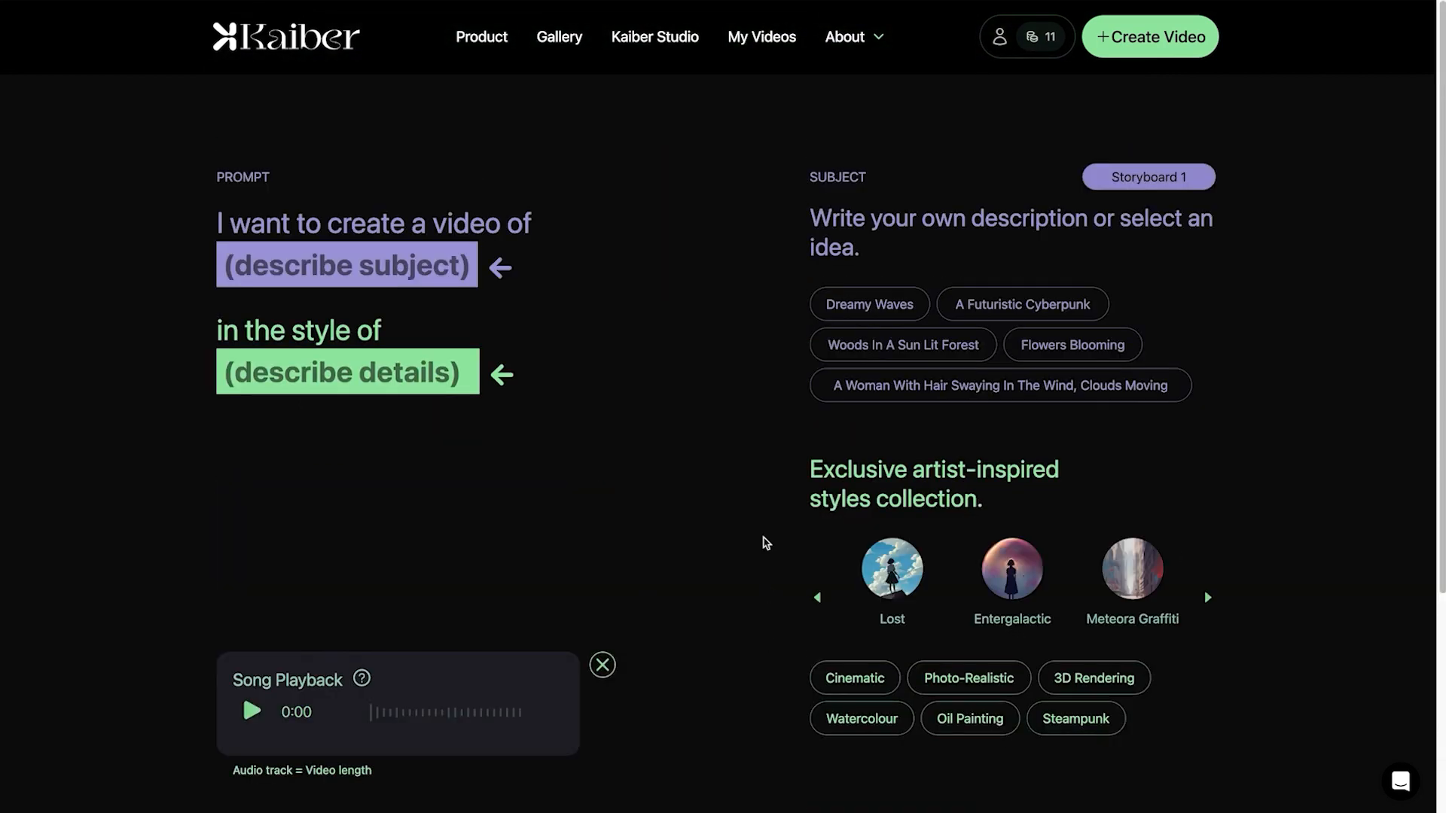
# Describe the subject as "robot doing splits" in the Meteora Watercolour style, adding ", 4k ultra realistic" to the style details
pyautogui.click(363, 259)
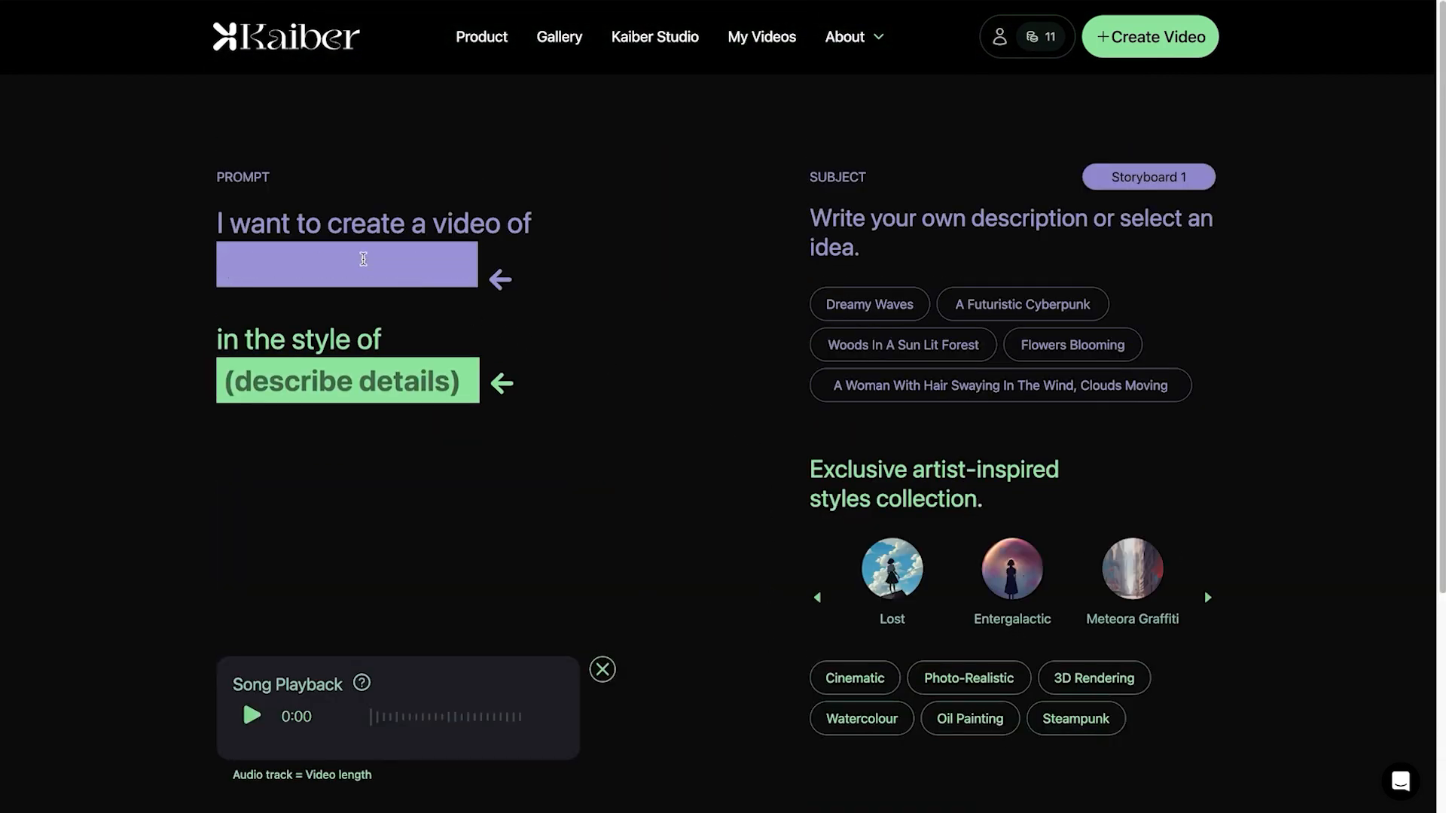
pyautogui.write('robot doing splits')
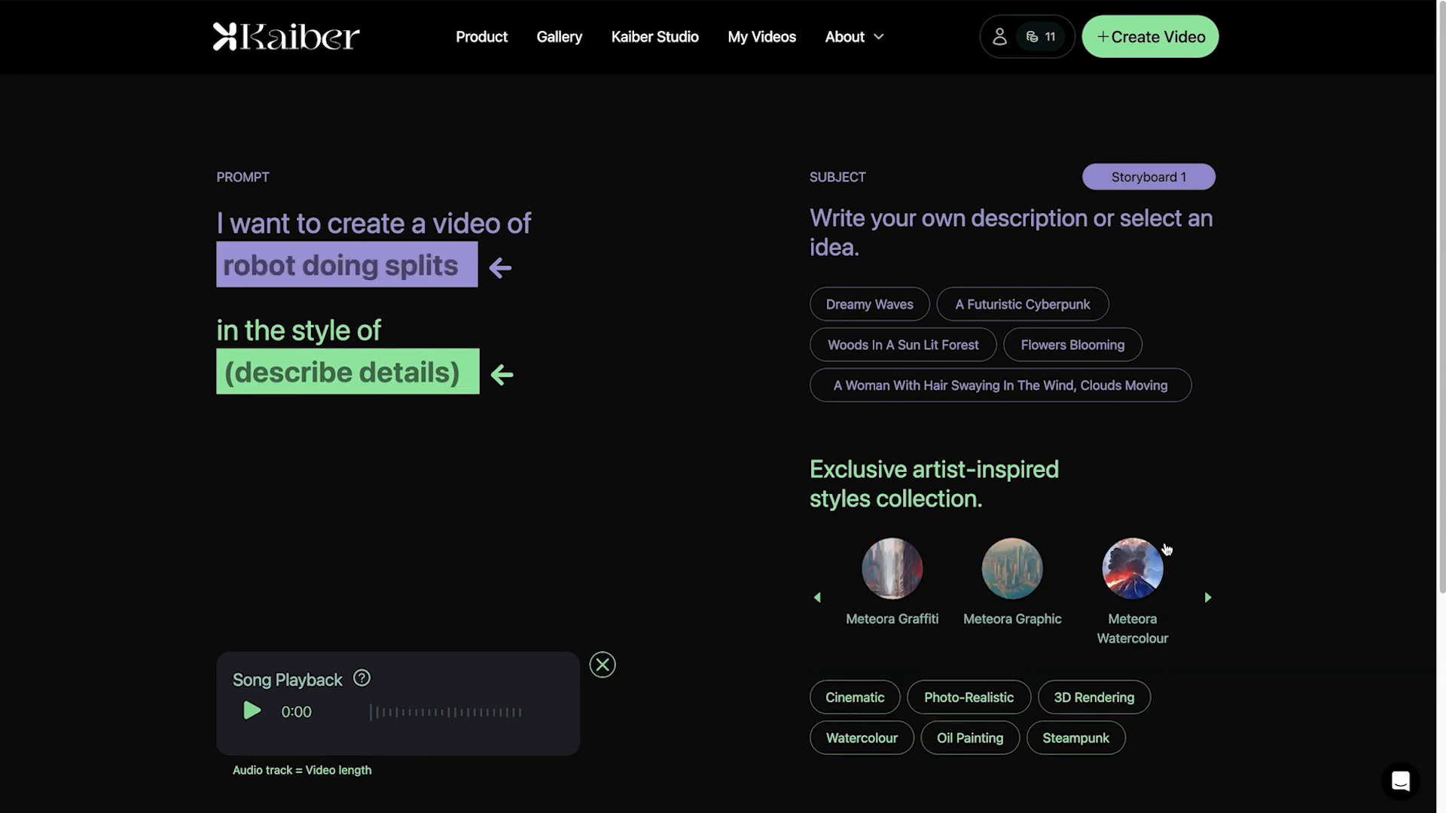
pyautogui.click(1150, 578)
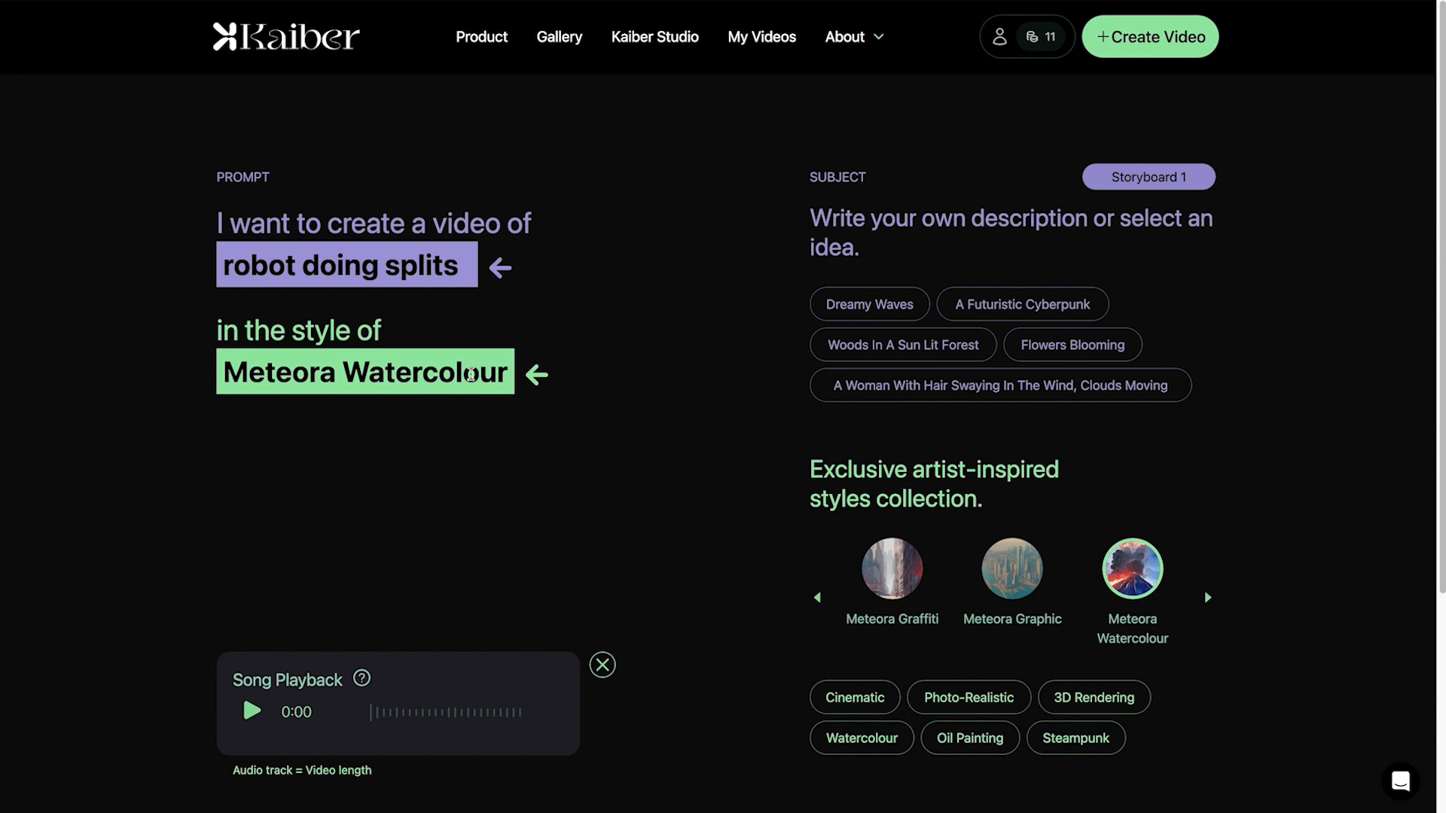
pyautogui.write(', 4k')
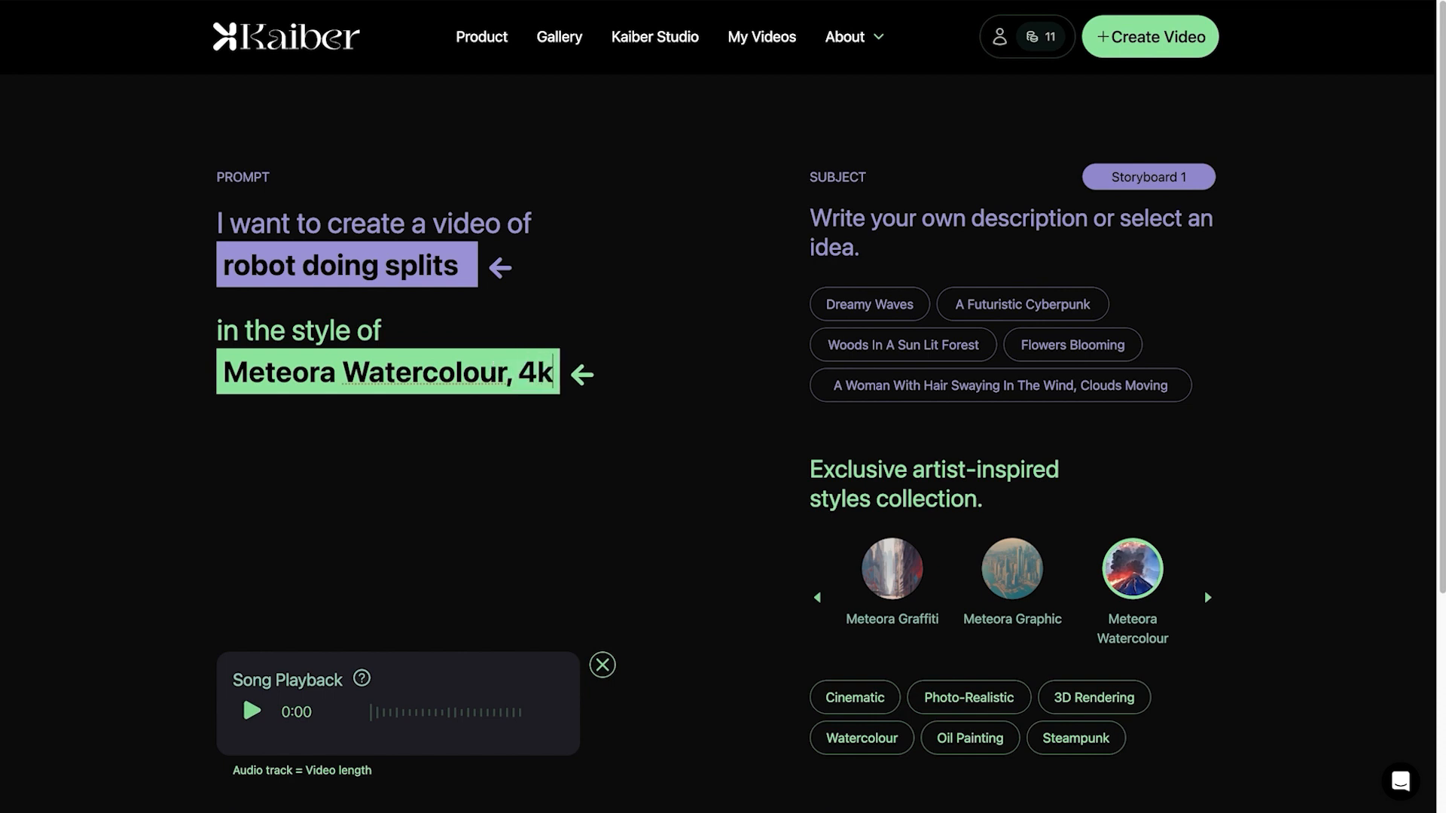
pyautogui.write(' ultra ')
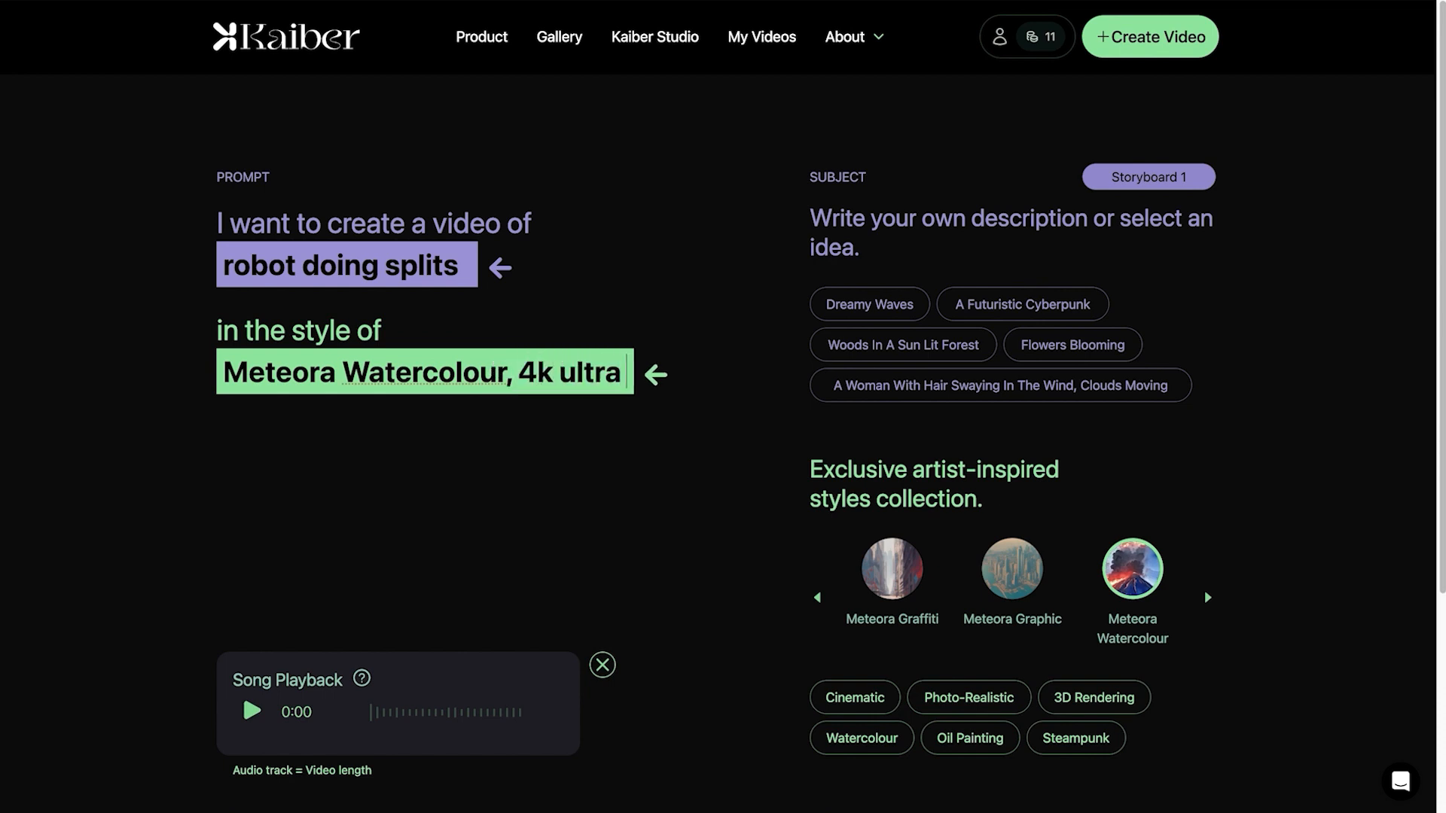
pyautogui.write('realistic')
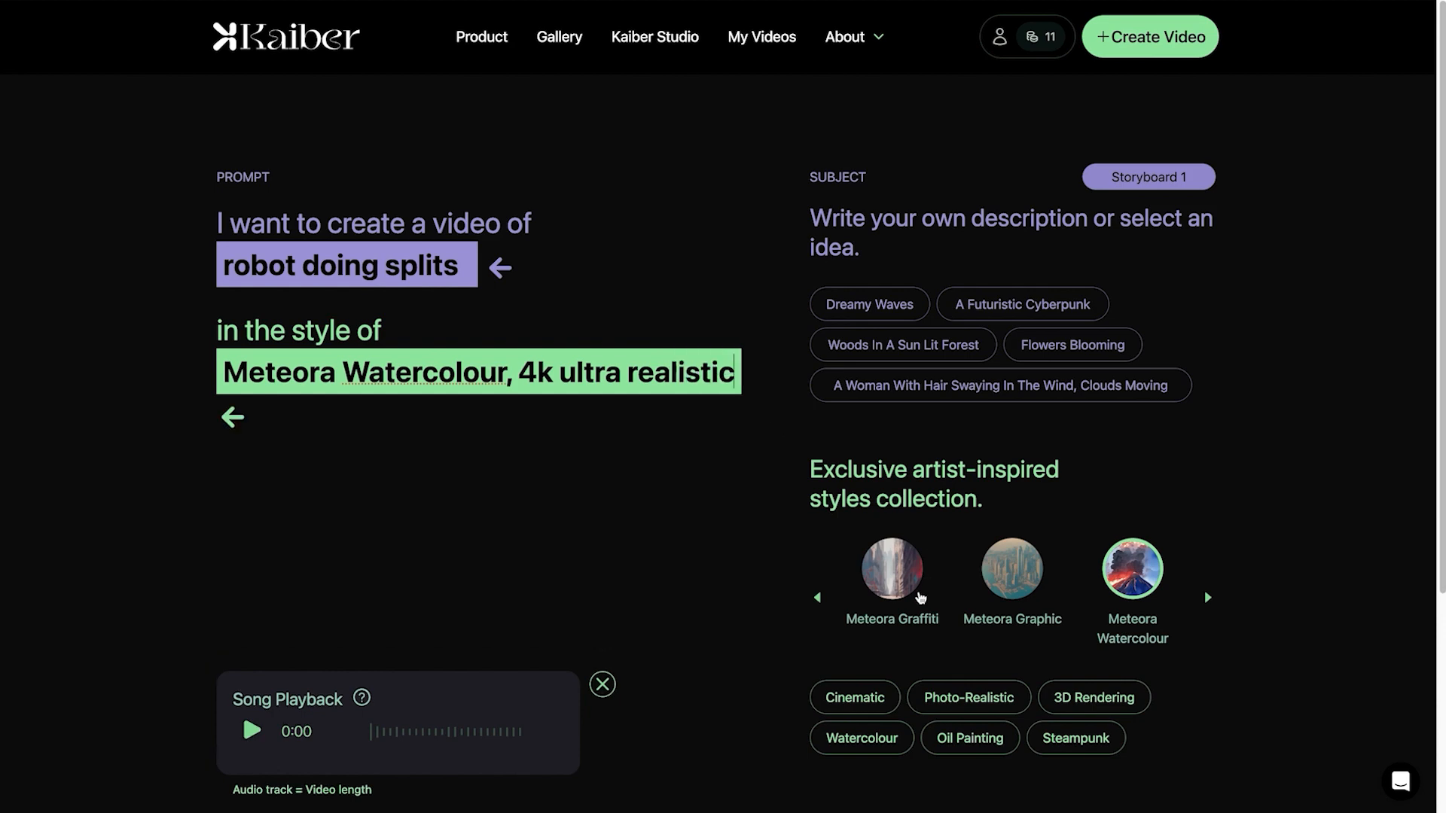
# Configure the video settings with a 4:3 aspect ratio, Left camera movement and an Evolve value of 8
pyautogui.scroll(-3, 920, 594)
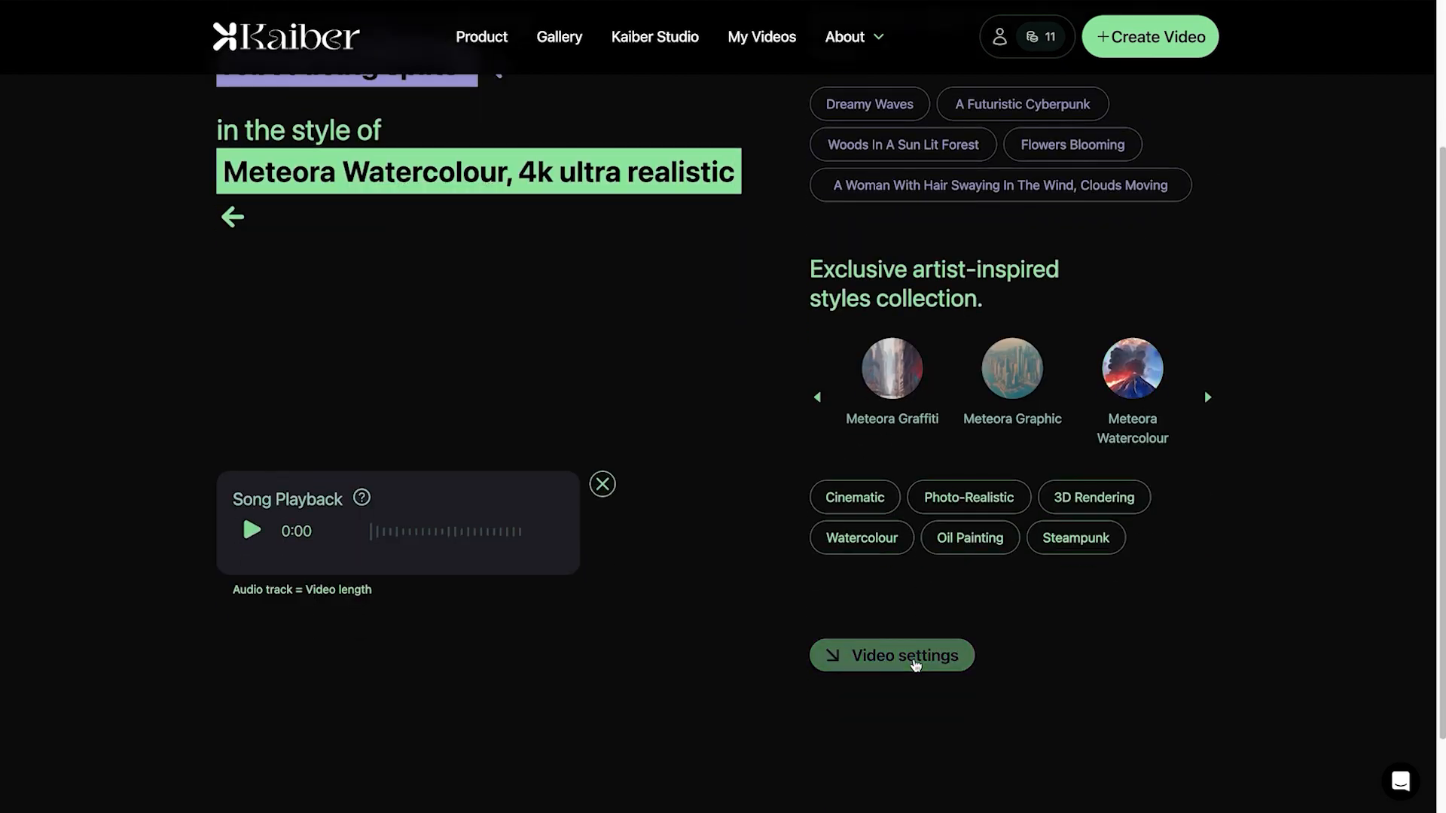
pyautogui.click(915, 663)
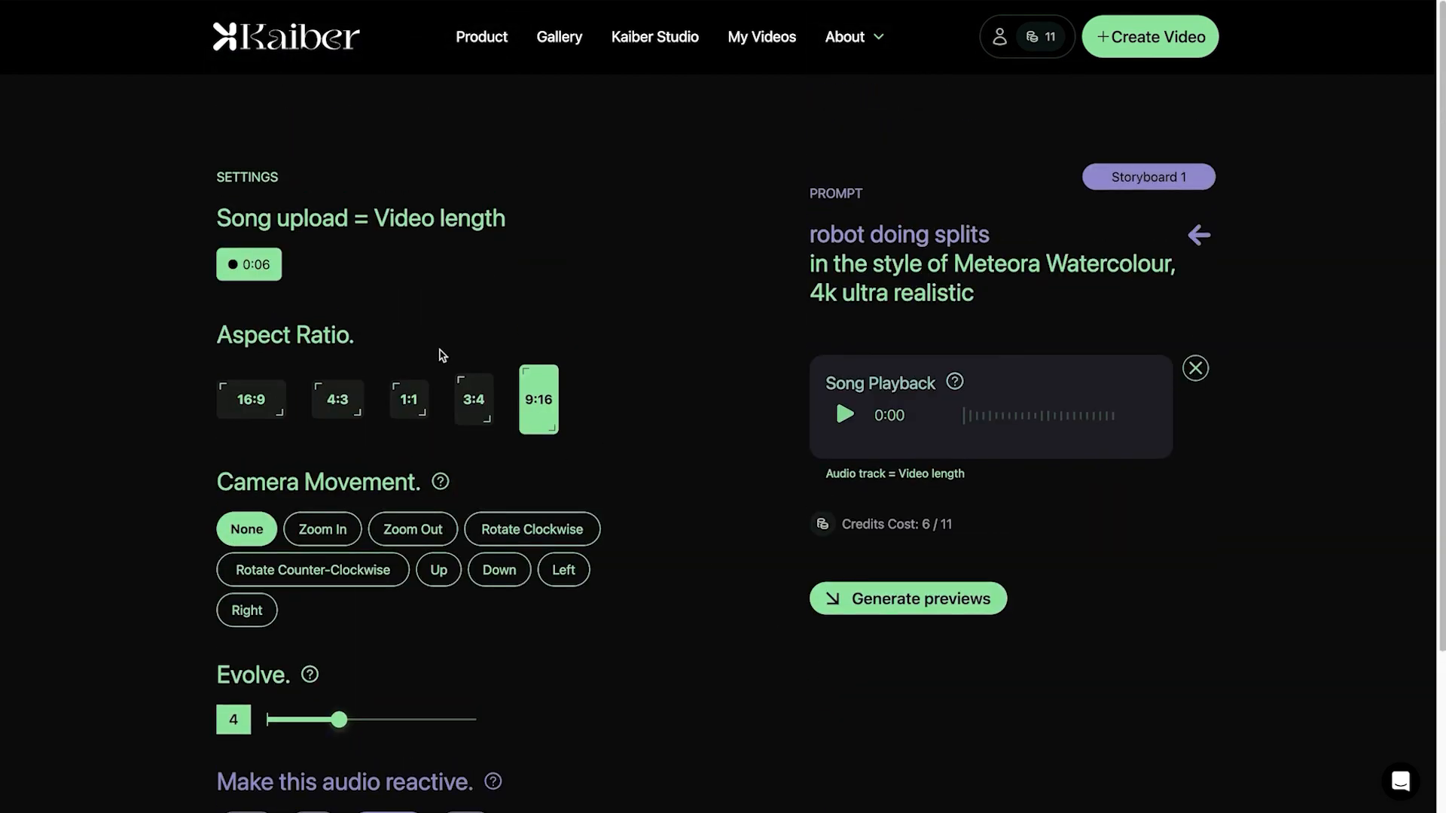
pyautogui.click(336, 413)
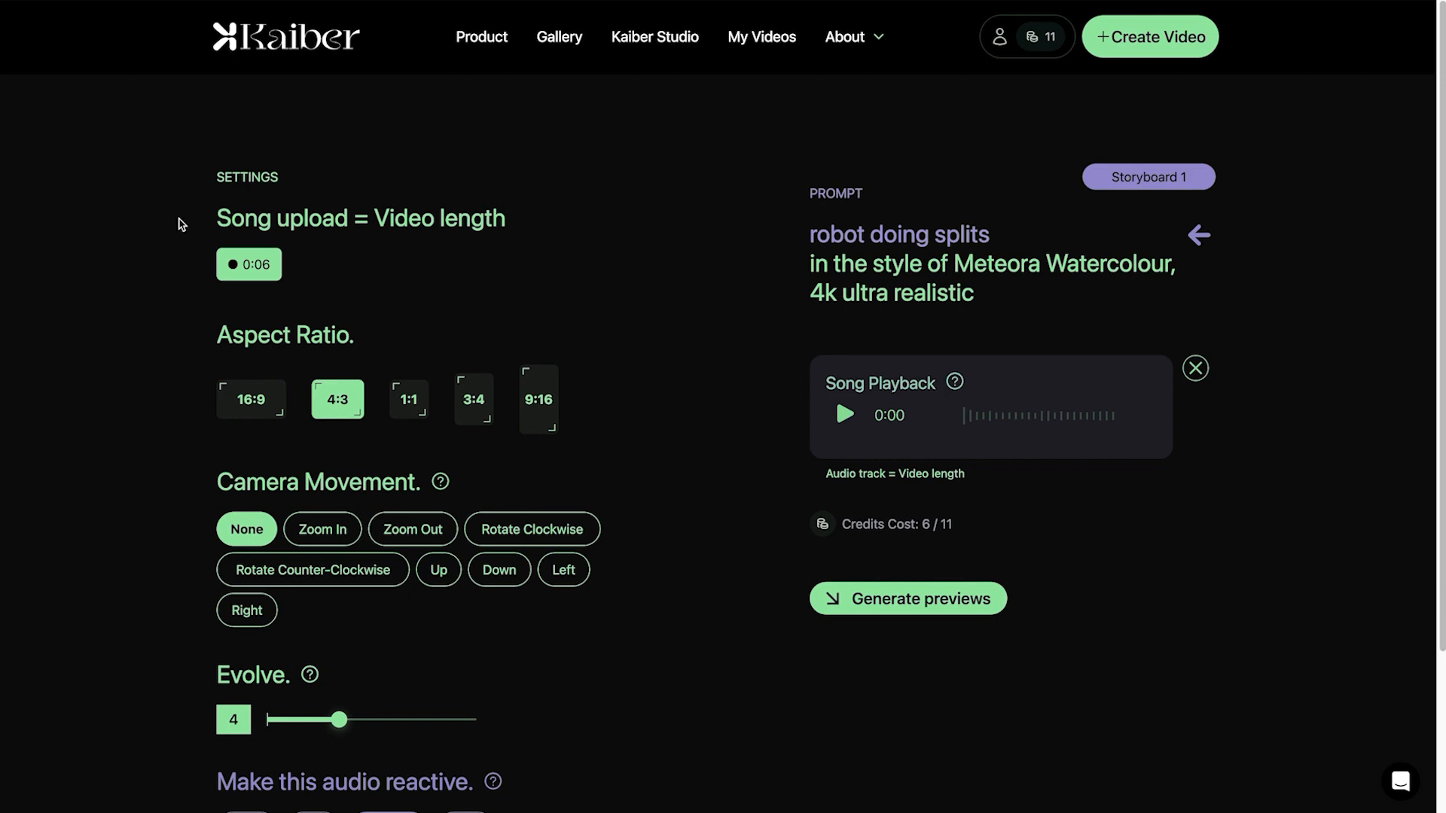
pyautogui.scroll(-3, 545, 481)
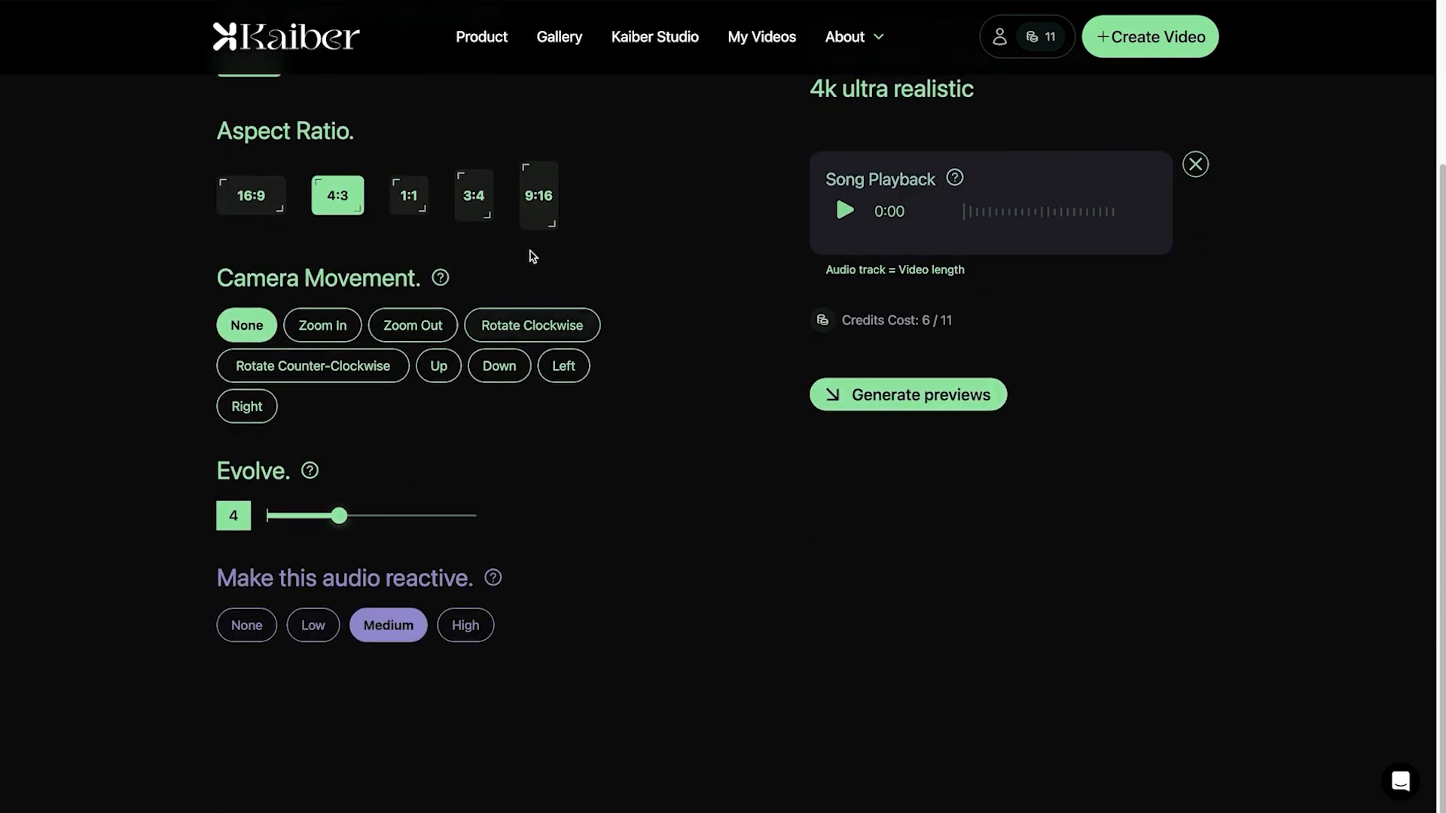
pyautogui.click(582, 368)
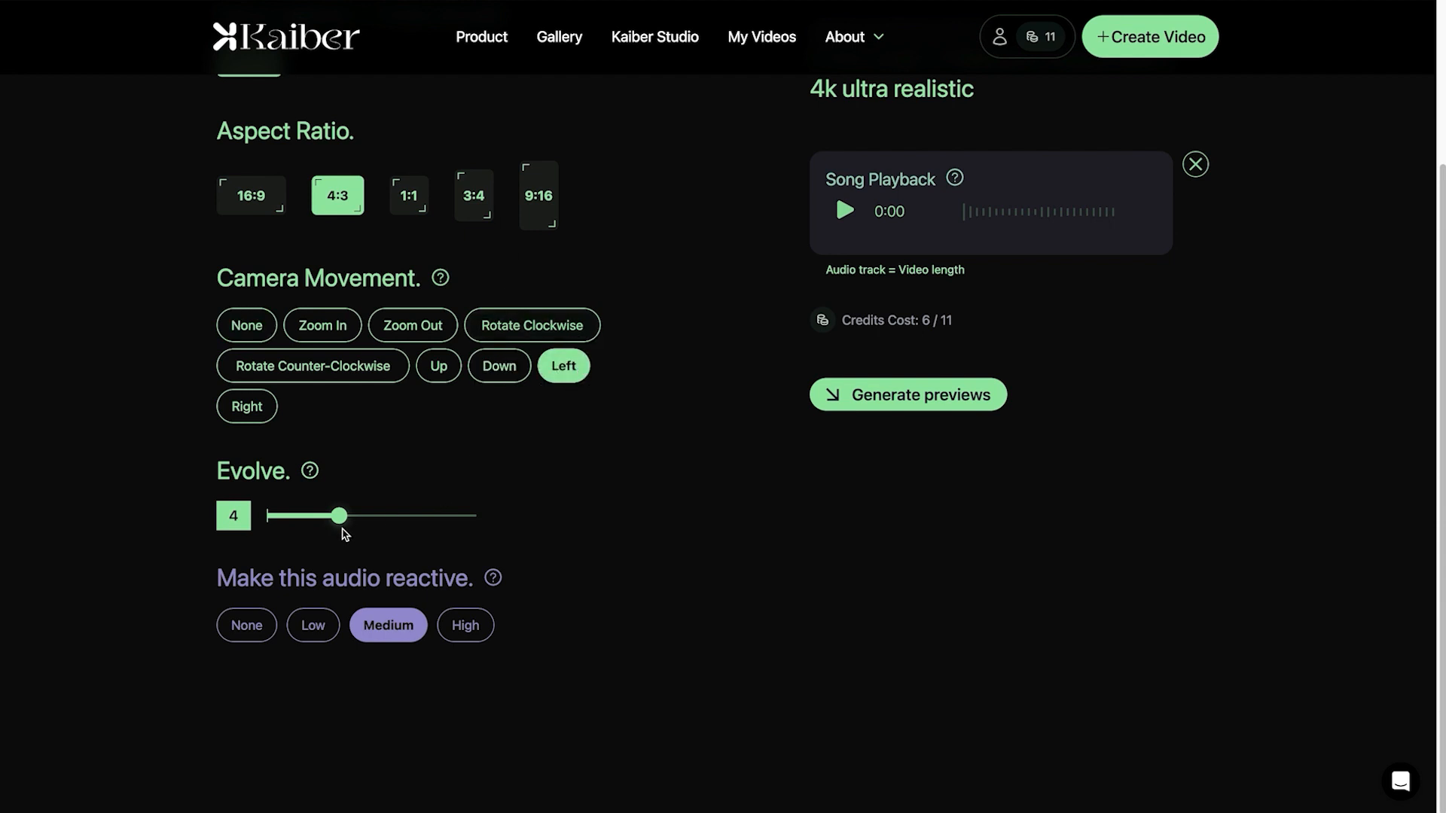
pyautogui.moveTo(341, 521); pyautogui.dragTo(436, 521)
pyautogui.scroll(2, 401, 717)
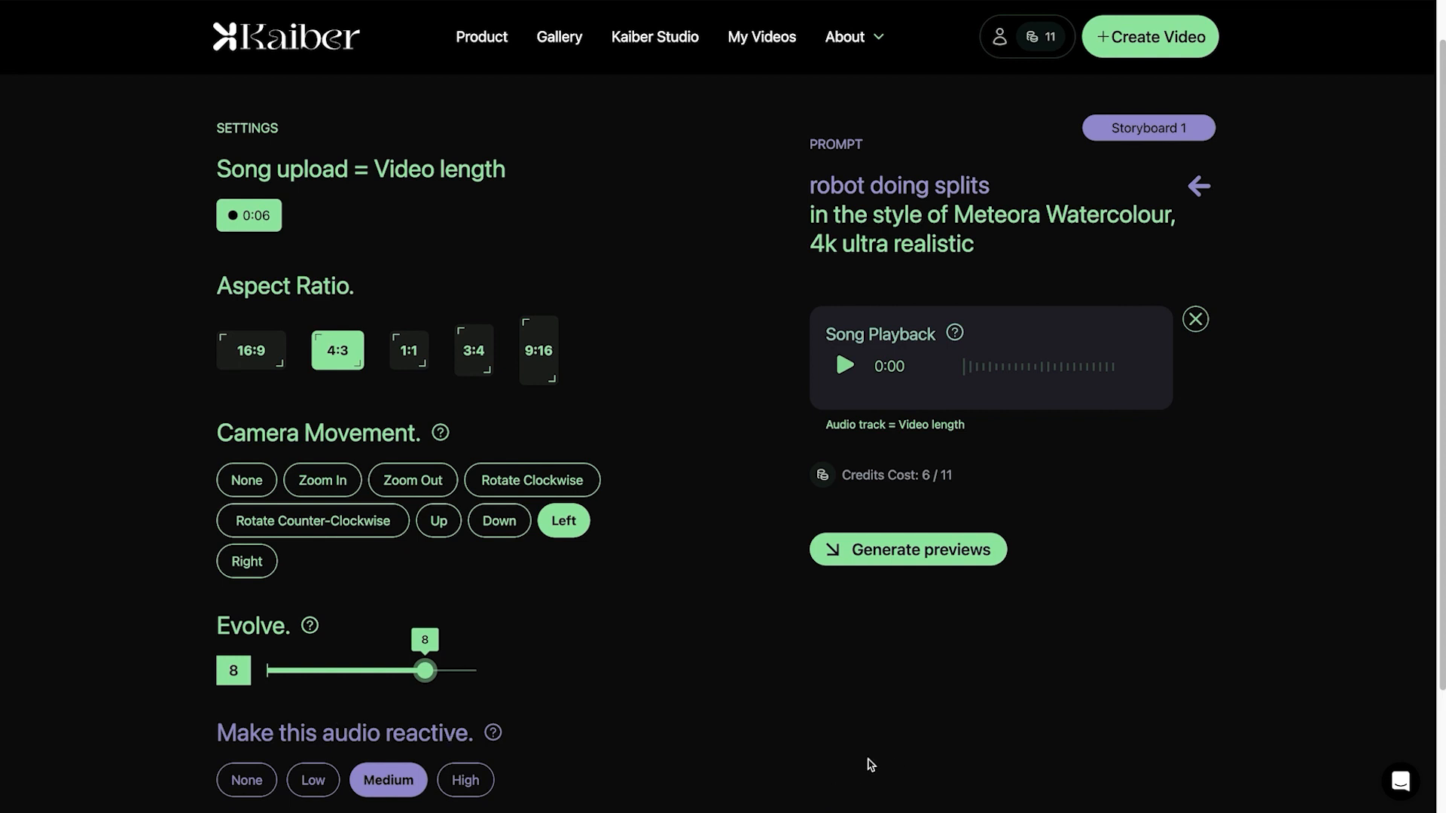
# Generate the robot previews and create the video from the frame of the blue robot on the orange-red floor
pyautogui.click(904, 564)
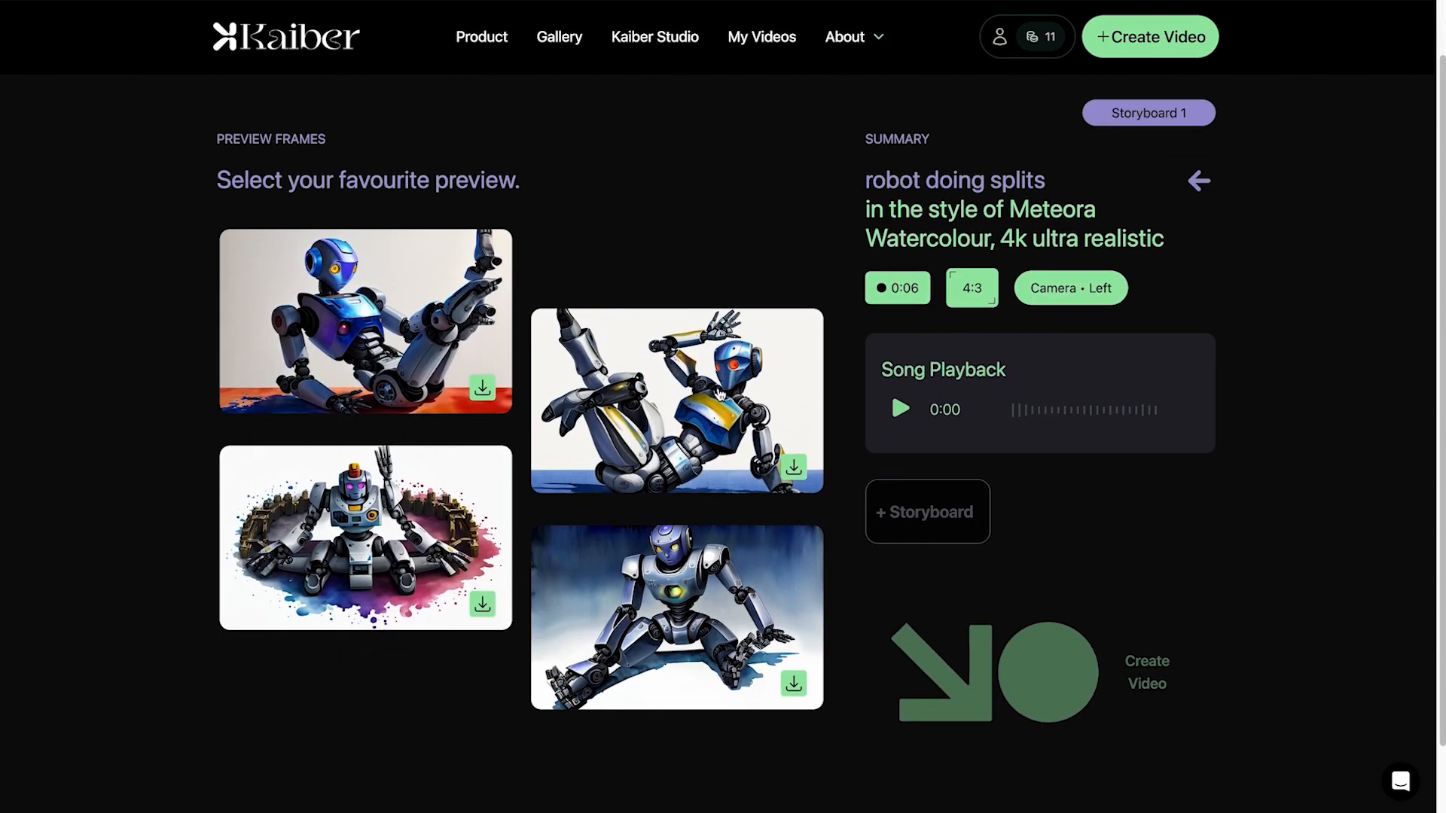
pyautogui.scroll(-1, 719, 394)
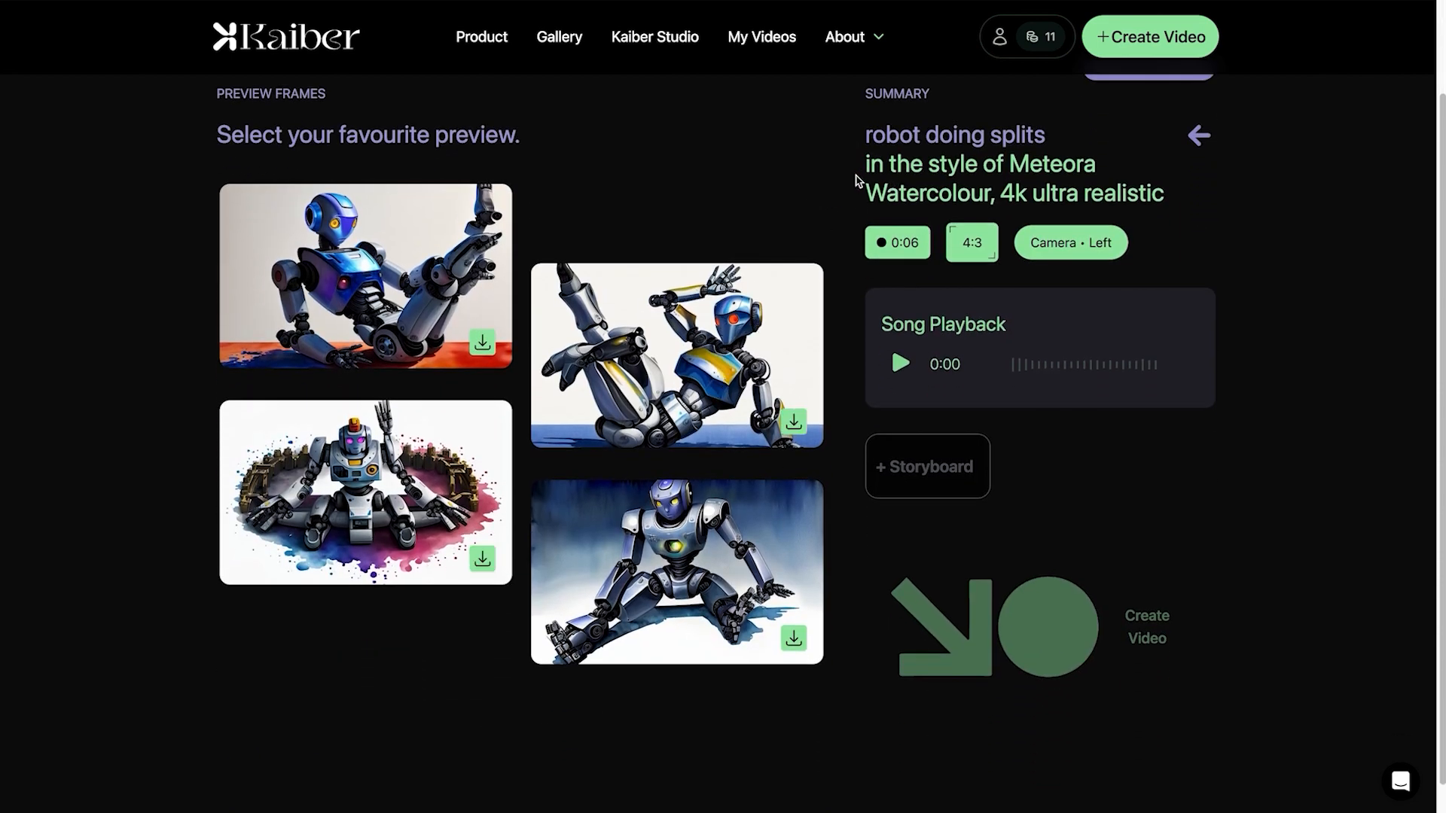
pyautogui.click(362, 324)
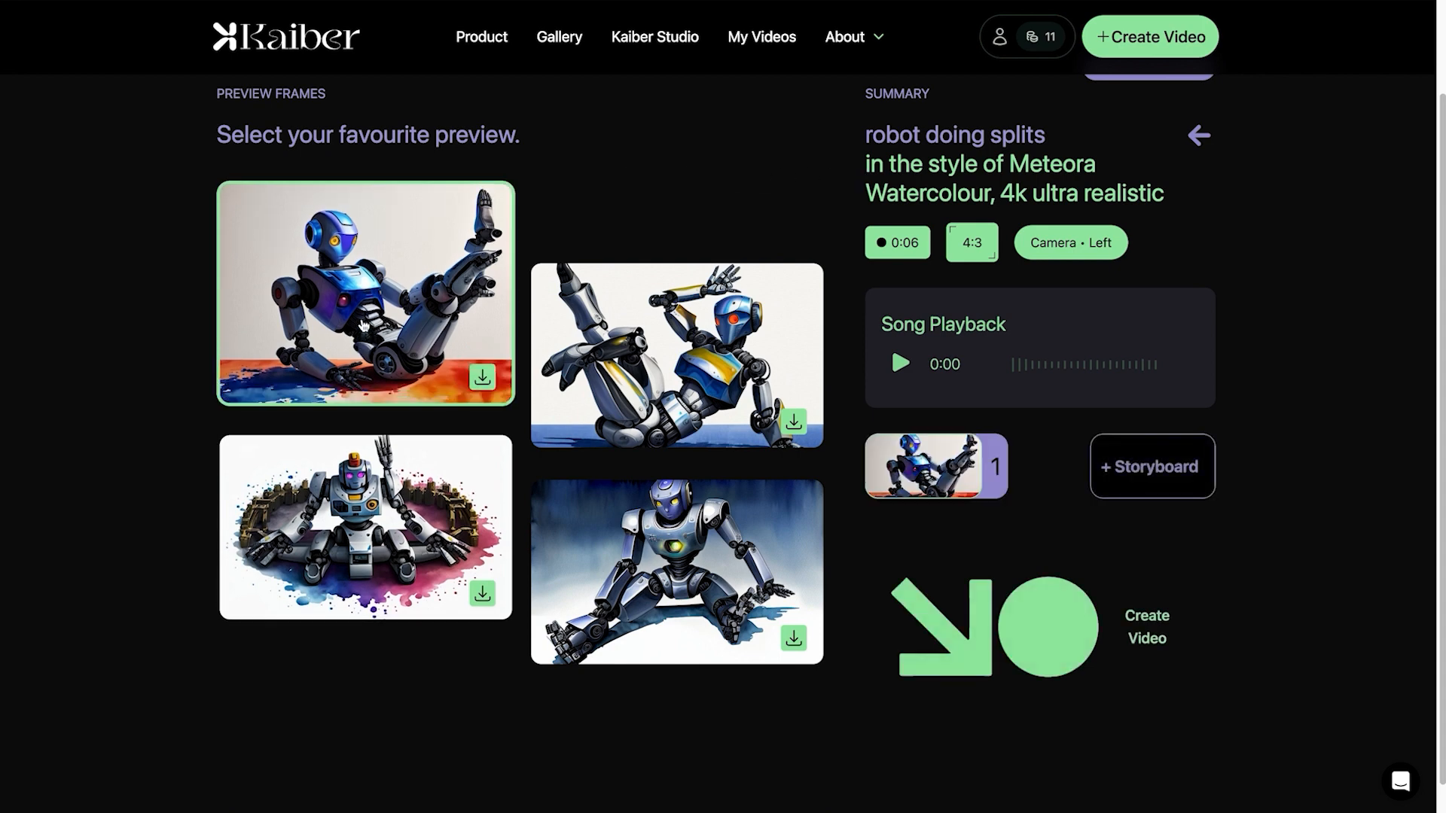
pyautogui.click(1054, 641)
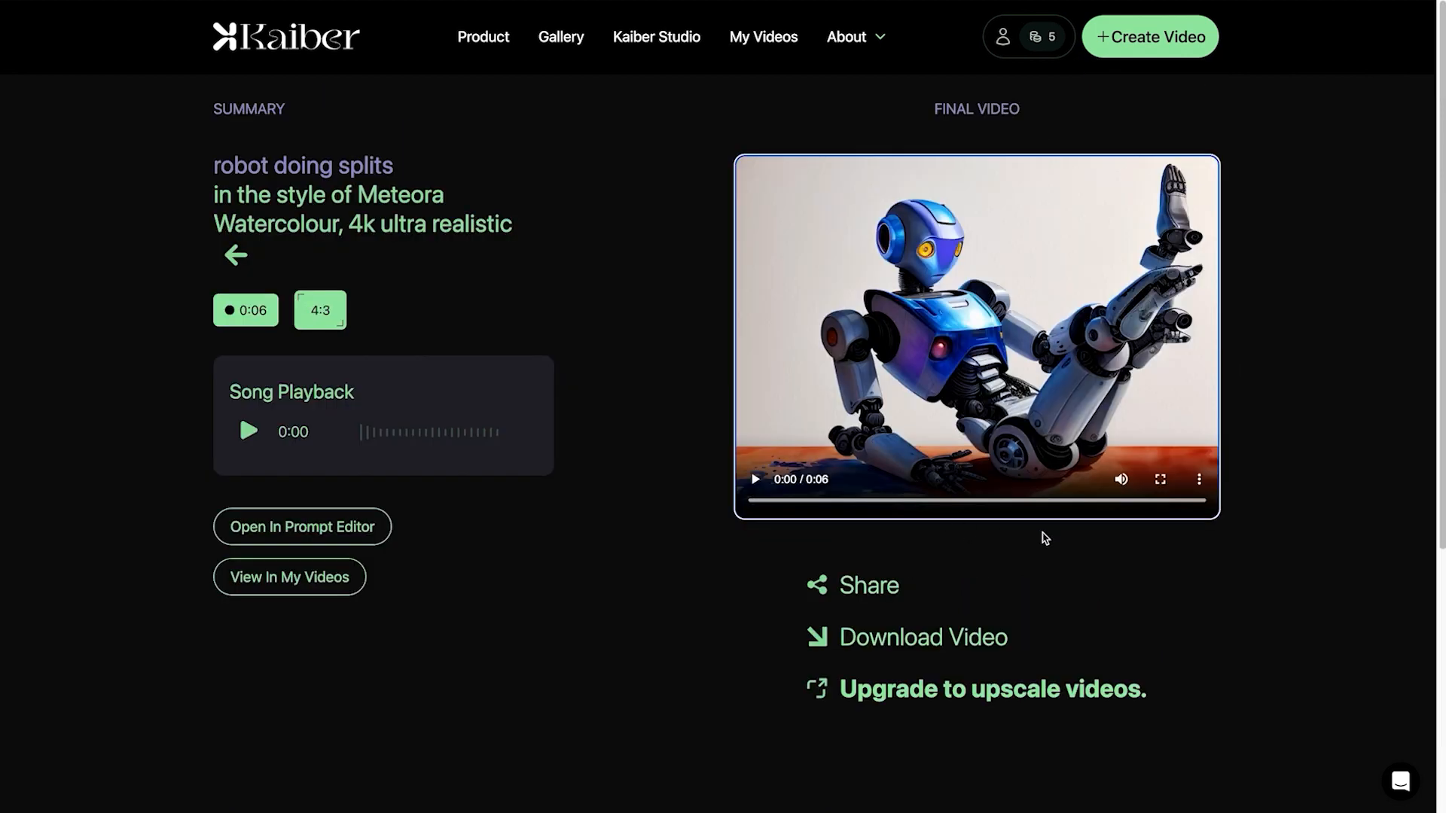
# Mute the finished robot video and play it
pyautogui.click(1121, 479)
pyautogui.click(756, 480)
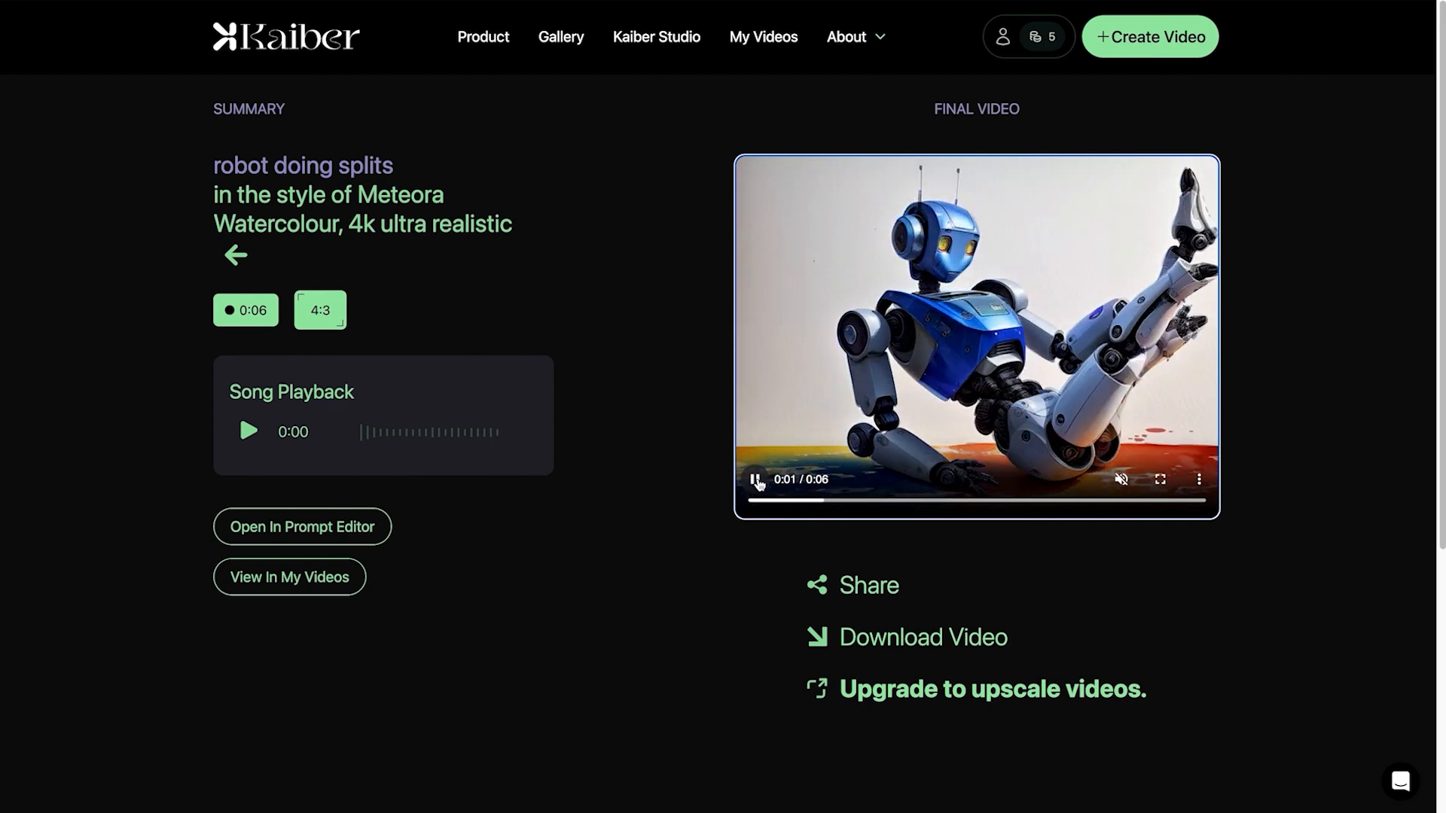